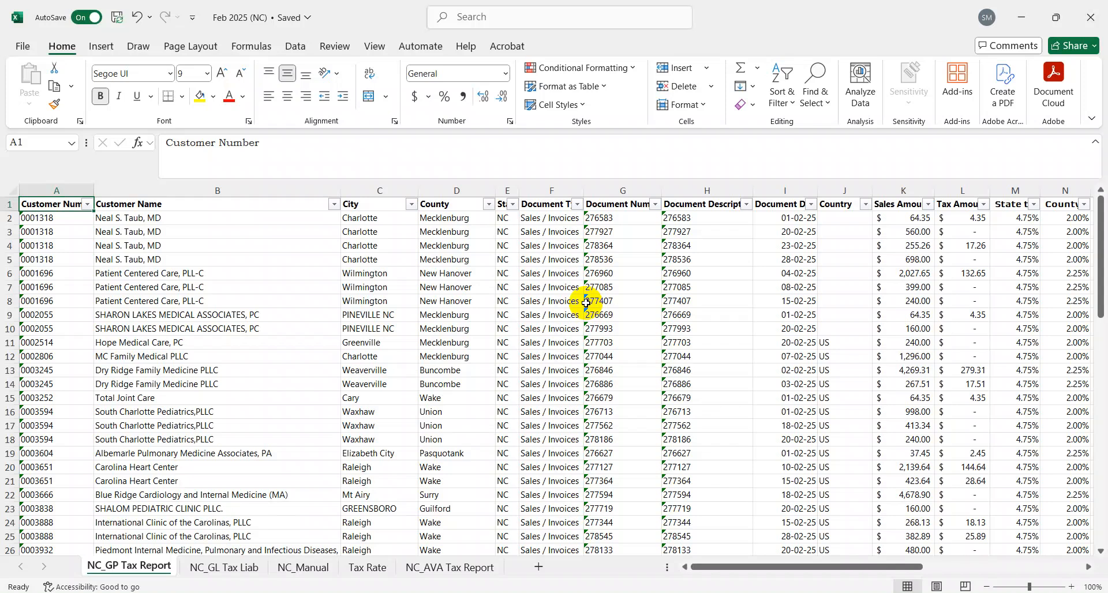
Examine the customer, city and county columns of the NC_GP Tax Report sheet and the County lookup formula in D2.
{"action": "key", "text": "Right"}
{"action": "key", "text": "Left"}
{"action": "key", "text": "Right"}
{"action": "key", "text": "Right"}
{"action": "key", "text": "Left"}
{"action": "key", "text": "Left"}
{"action": "key", "text": "Right"}
{"action": "key", "text": "Right"}
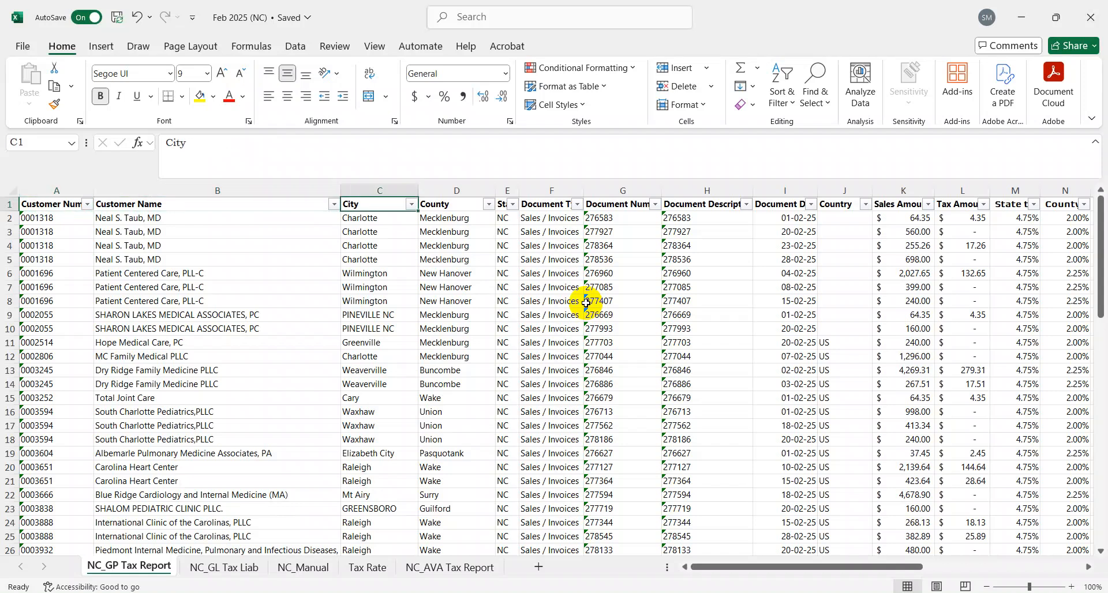
{"action": "key", "text": "Right"}
{"action": "key", "text": "Down"}
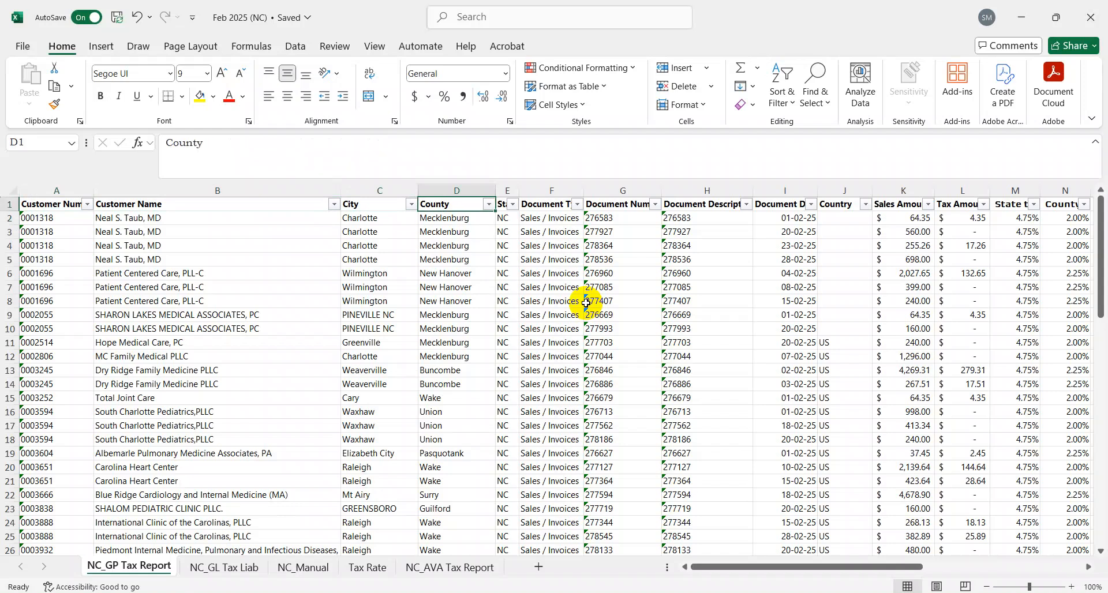
{"action": "key", "text": "Up"}
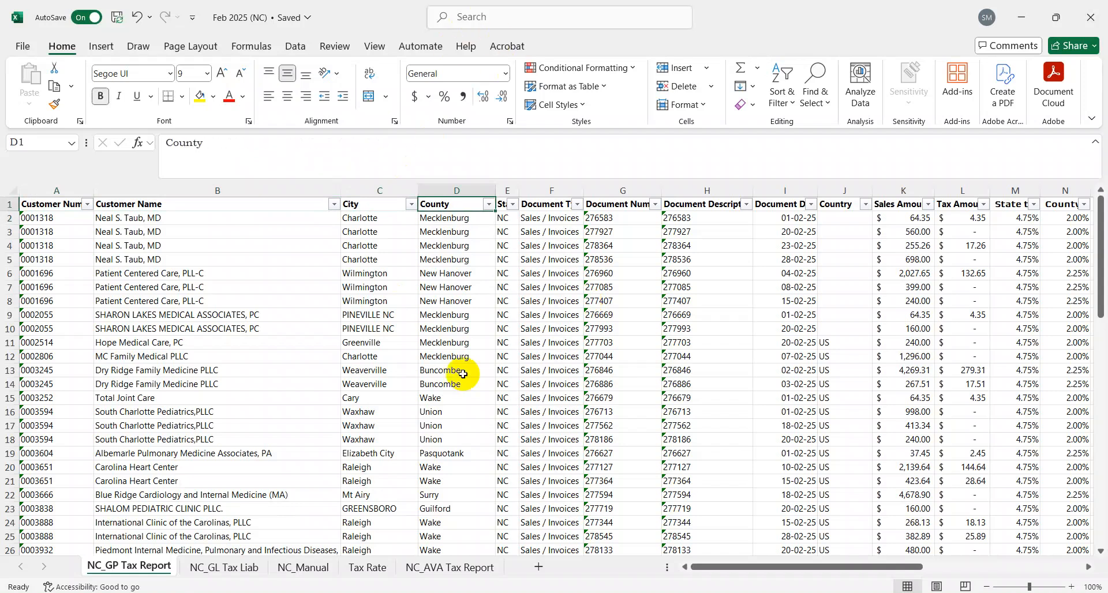
{"action": "key", "text": "Down"}
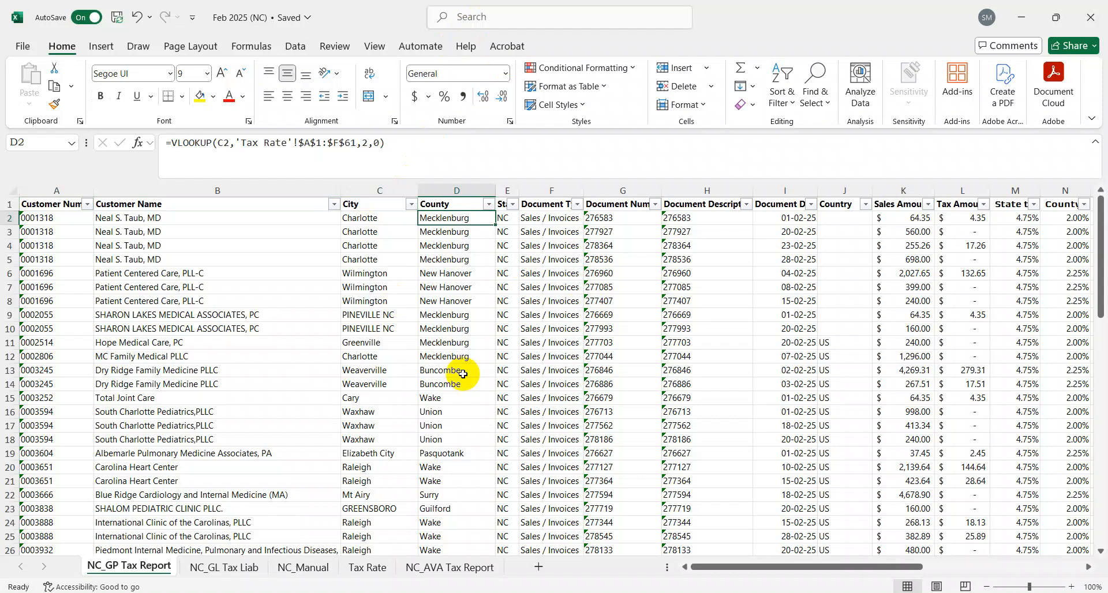
Clear the County filter on the Tax Rate sheet so all cities are listed.
{"action": "key", "text": "ctrl+Page_Down"}
{"action": "key", "text": "ctrl+Page_Down"}
{"action": "key", "text": "ctrl+Home"}
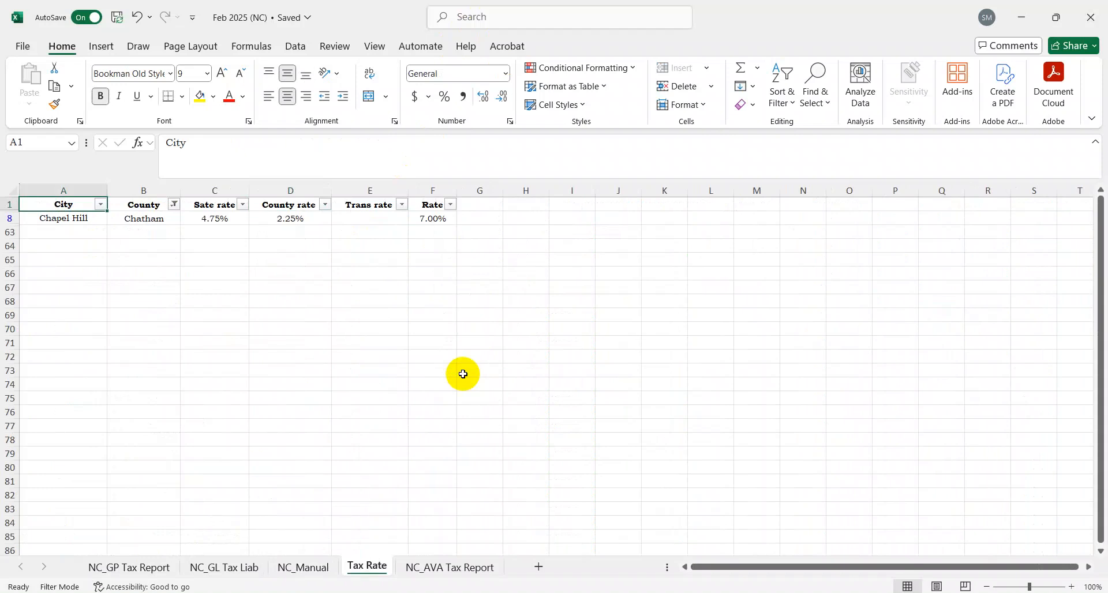
{"action": "key", "text": "ctrl+a"}
{"action": "key", "text": "alt+h"}
{"action": "key", "text": "s"}
{"action": "key", "text": "c"}
{"action": "key", "text": "ctrl+Home"}
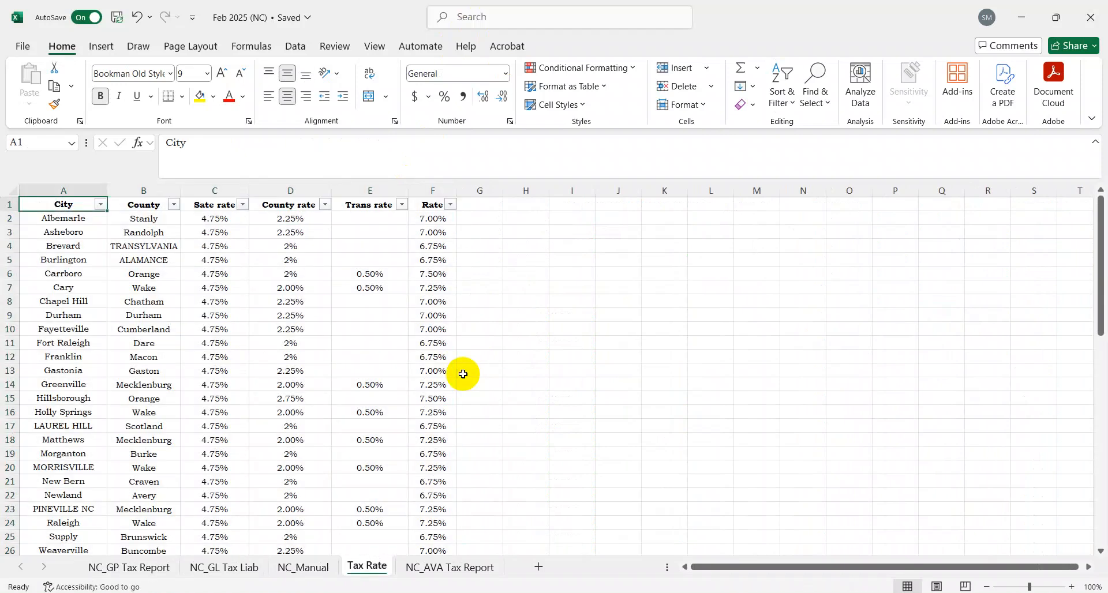
Examine the city, county, state, county and transit rate columns and the combined Rate formula in F2.
{"action": "key", "text": "Right"}
{"action": "key", "text": "Left"}
{"action": "key", "text": "Right"}
{"action": "key", "text": "Right"}
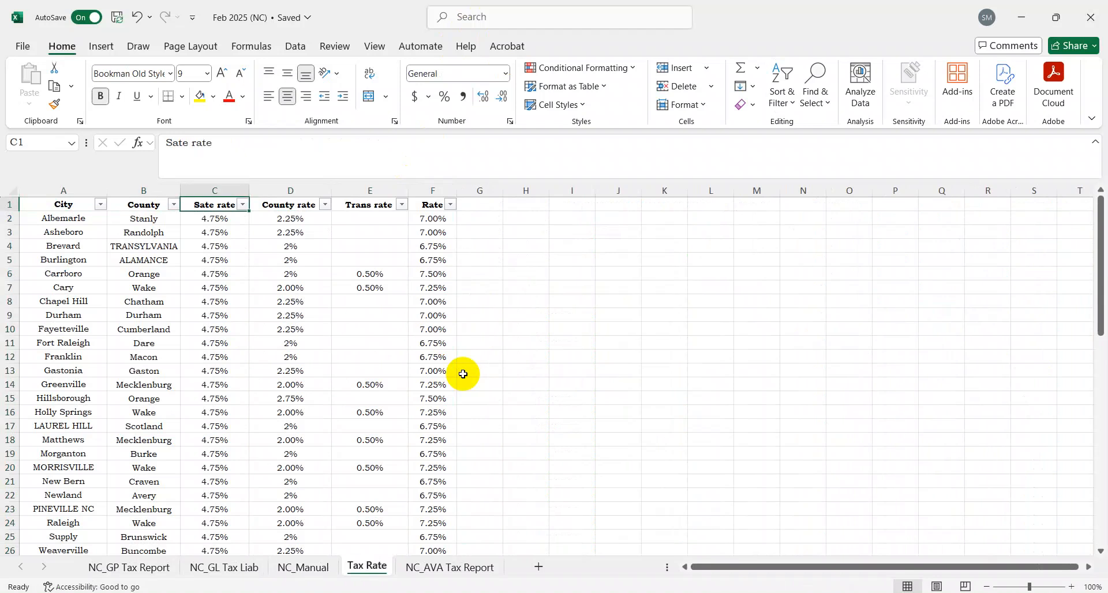
{"action": "key", "text": "Right"}
{"action": "key", "text": "Right"}
{"action": "key", "text": "Right"}
{"action": "key", "text": "Down"}
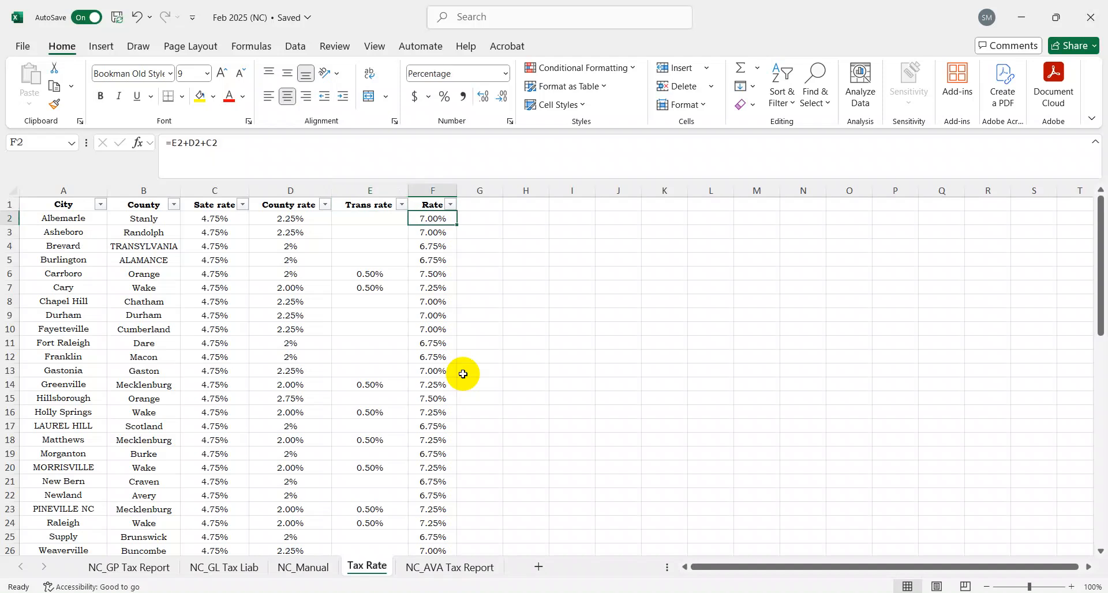
{"action": "key", "text": "F2"}
{"action": "key", "text": "Escape"}
{"action": "key", "text": "Up"}
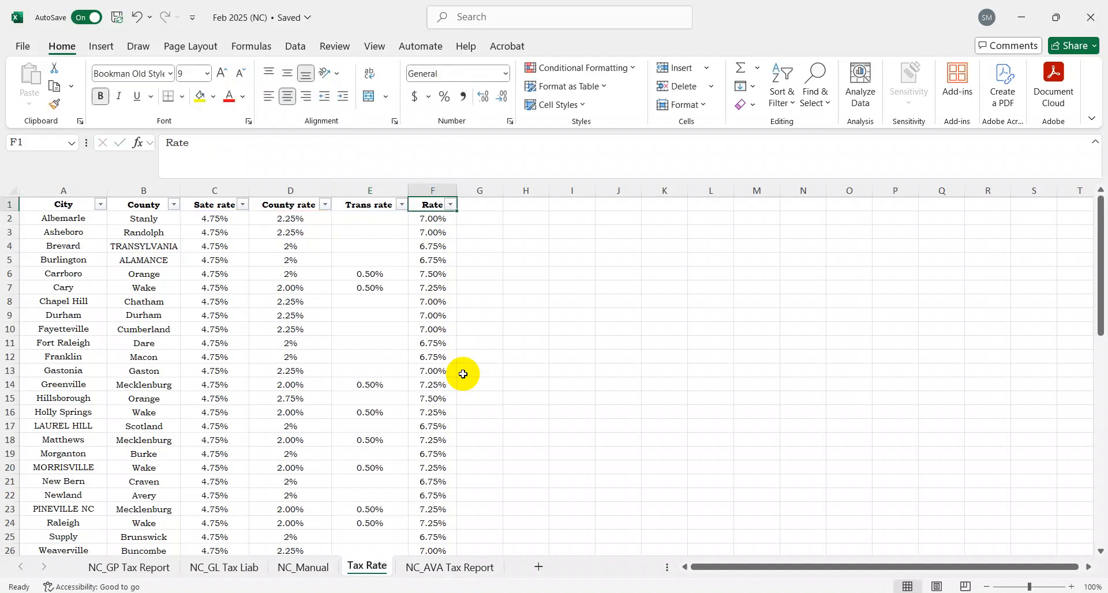
Return to the NC_GP Tax Report sheet and review the sales amount, tax amount, and state, county and transit rate columns.
{"action": "key", "text": "Left"}
{"action": "key", "text": "Left"}
{"action": "key", "text": "Left"}
{"action": "key", "text": "ctrl+Page_Up"}
{"action": "key", "text": "ctrl+Page_Up"}
{"action": "key", "text": "ctrl+Page_Up"}
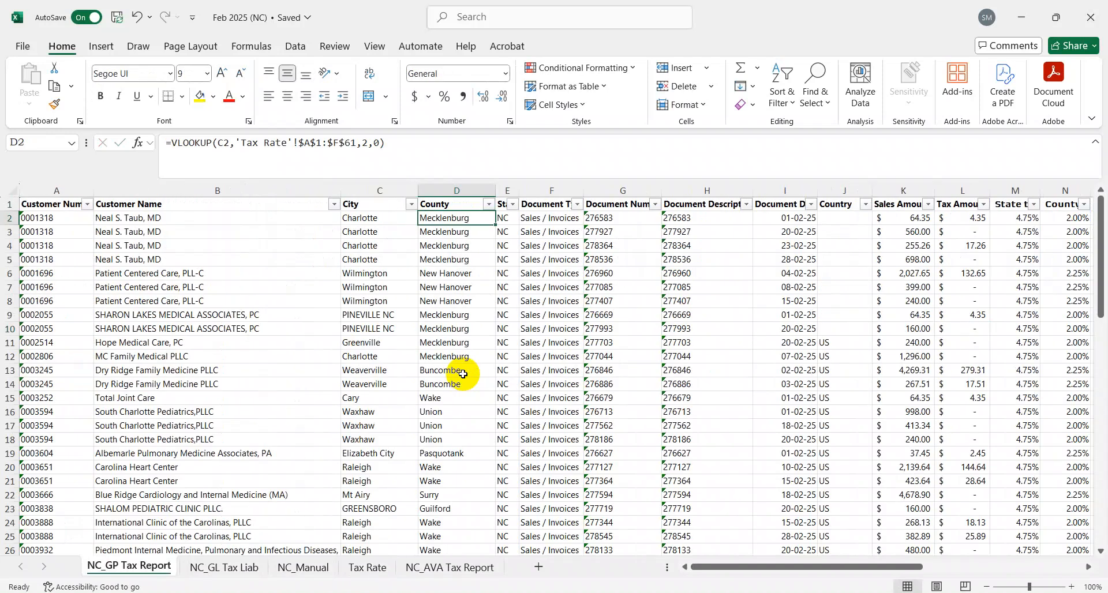
{"action": "key", "text": "Right"}
{"action": "key", "text": "Right"}
{"action": "key", "text": "Right"}
{"action": "key", "text": "Right"}
{"action": "key", "text": "Right"}
{"action": "key", "text": "Right"}
{"action": "key", "text": "Right"}
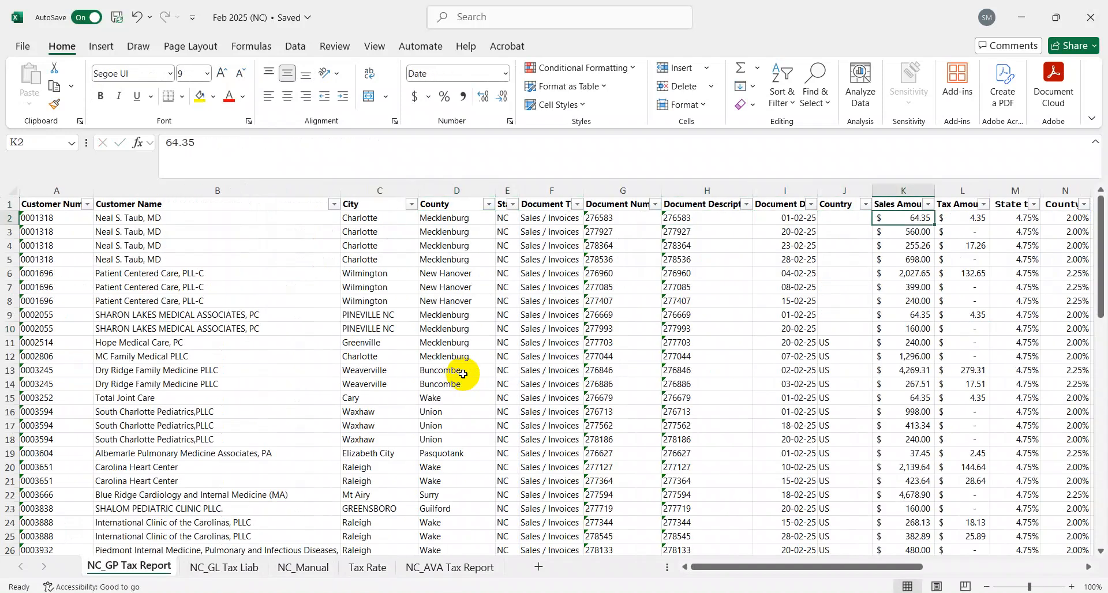
{"action": "key", "text": "Up"}
{"action": "key", "text": "Right"}
{"action": "key", "text": "Right"}
{"action": "key", "text": "Right"}
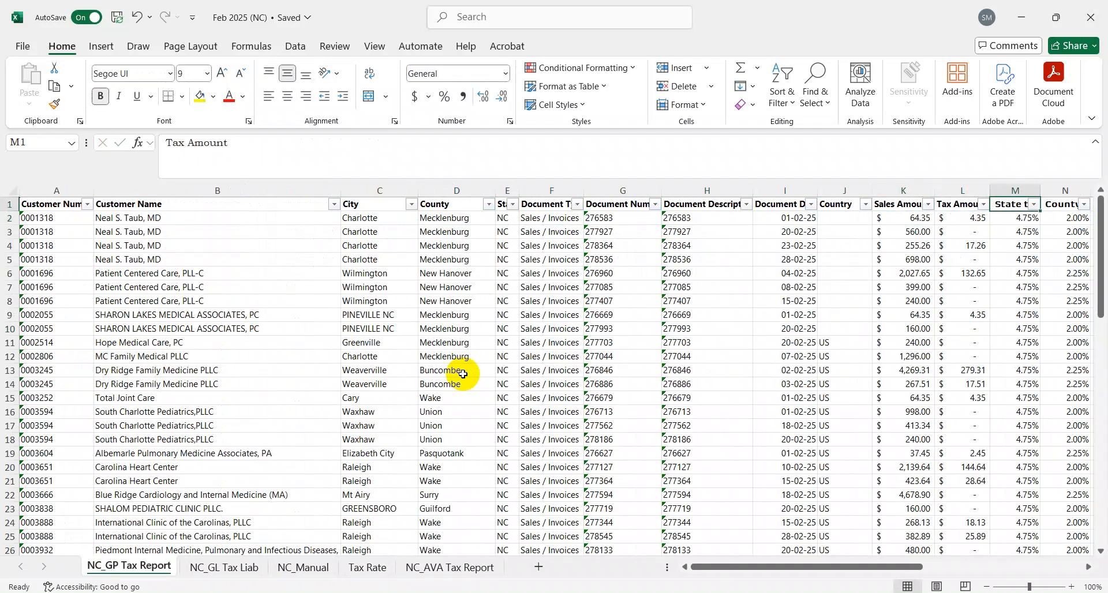
{"action": "key", "text": "Right"}
{"action": "key", "text": "Right"}
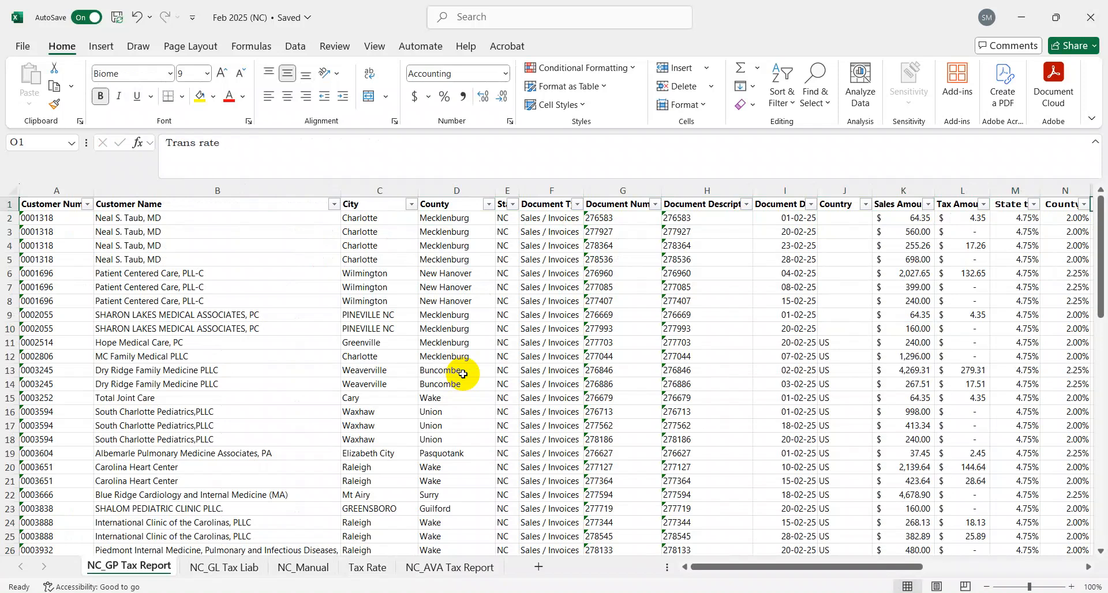
{"action": "key", "text": "Left"}
{"action": "key", "text": "Left"}
{"action": "key", "text": "Left"}
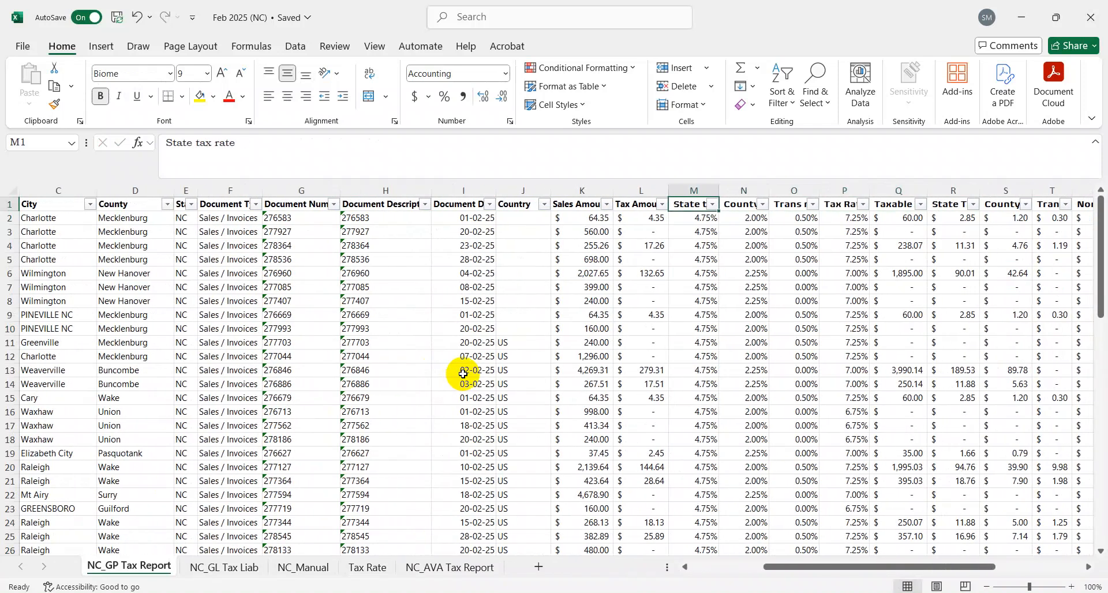
{"action": "key", "text": "Right"}
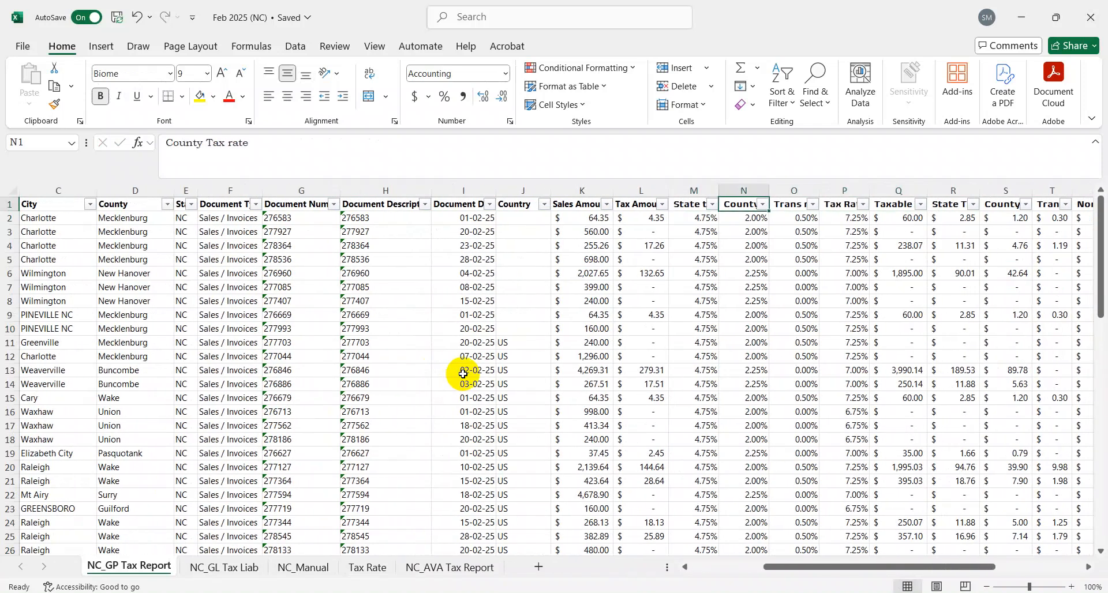
Inspect the combined tax rate formula in P2 of the NC_GP Tax Report sheet.
{"action": "key", "text": "Right"}
{"action": "key", "text": "Right"}
{"action": "key", "text": "Down"}
{"action": "key", "text": "F2"}
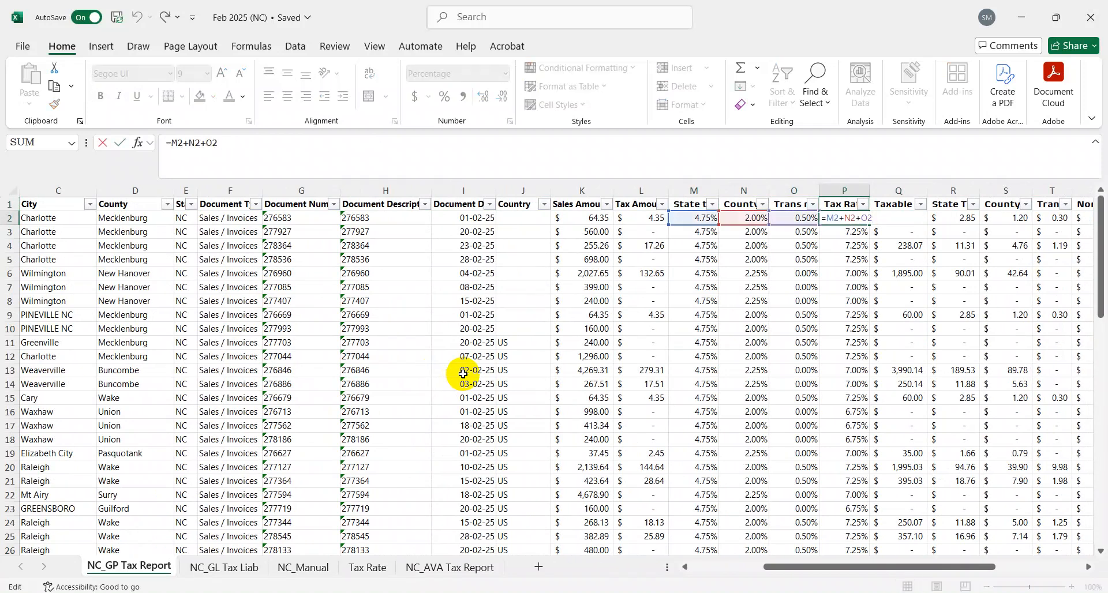
{"action": "key", "text": "Escape"}
{"action": "key", "text": "Up"}
{"action": "key", "text": "Down"}
{"action": "key", "text": "ctrl+shift+Down"}
{"action": "key", "text": "Up"}
{"action": "key", "text": "Down"}
{"action": "key", "text": "F2"}
{"action": "key", "text": "ctrl+Return"}
Inspect the taxable amount formula in Q2.
{"action": "key", "text": "Right"}
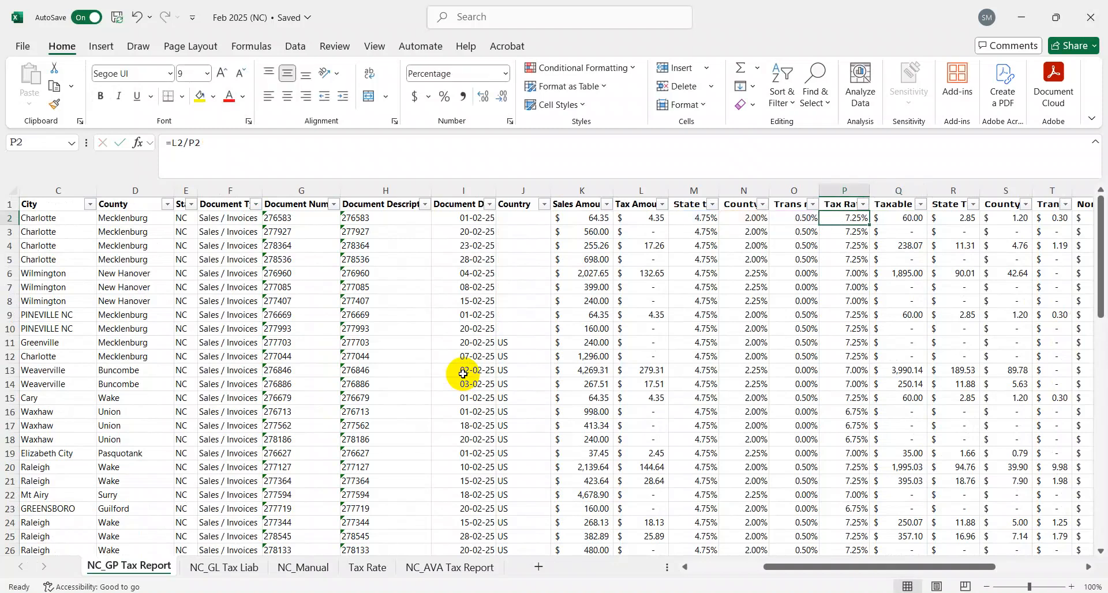
{"action": "key", "text": "F2"}
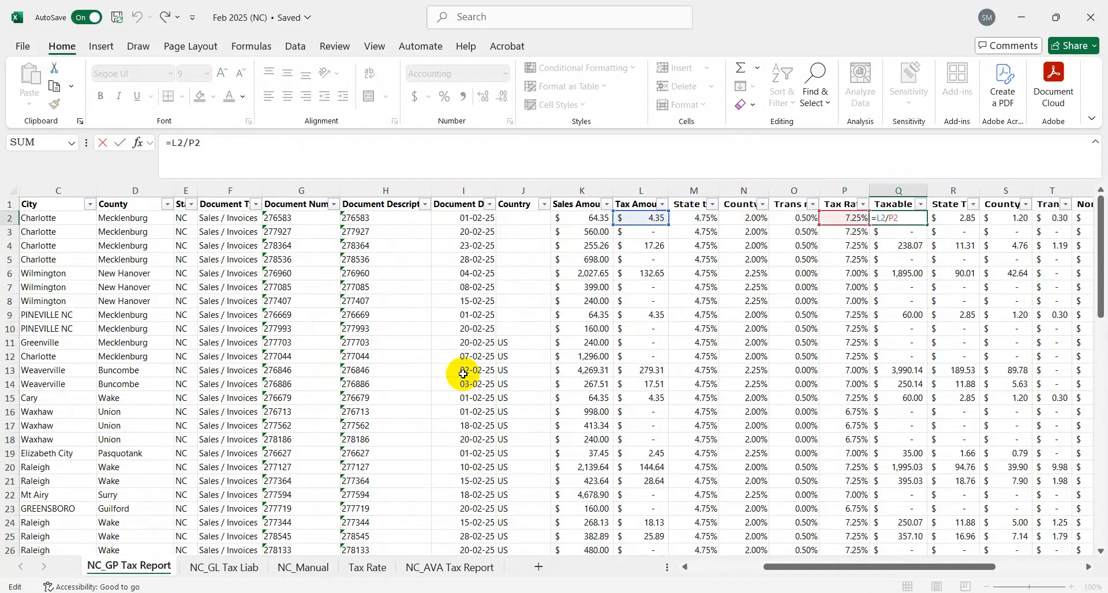
{"action": "key", "text": "ctrl+Return"}
{"action": "key", "text": "Right"}
{"action": "key", "text": "Up"}
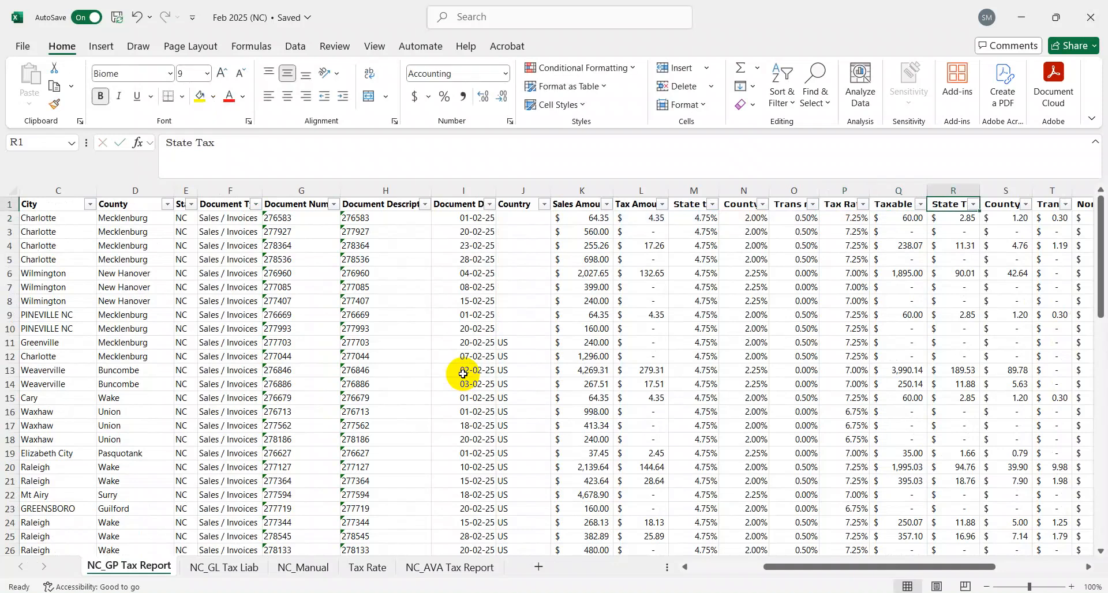
Inspect the State Tax formula in R2 and the county tax formula in S2, through to the Non_Taxable column.
{"action": "key", "text": "Down"}
{"action": "key", "text": "F2"}
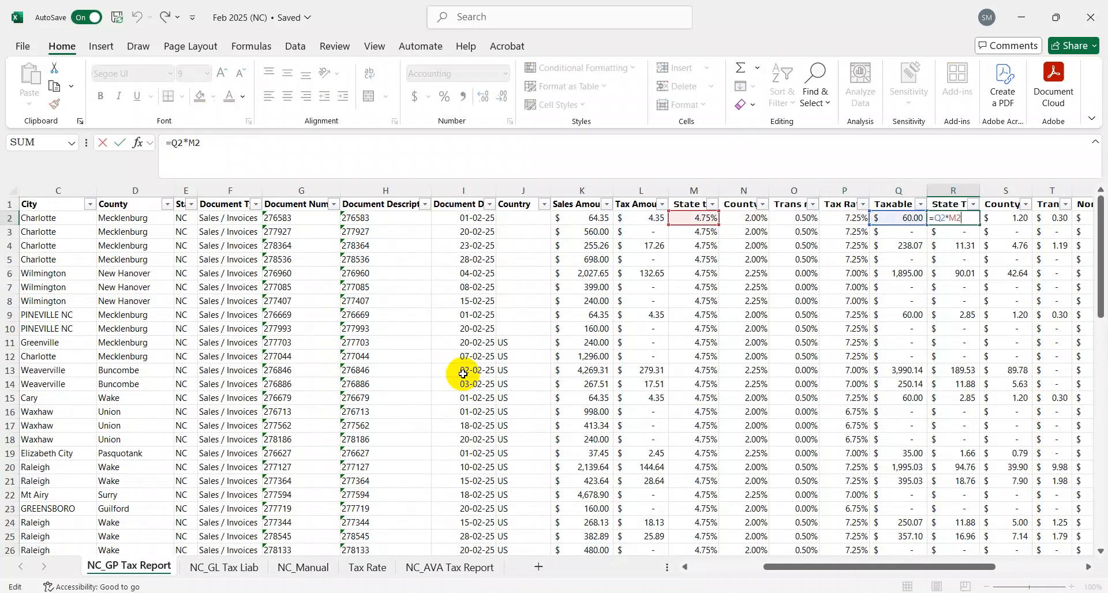
{"action": "key", "text": "ctrl+Return"}
{"action": "key", "text": "Up"}
{"action": "key", "text": "Right"}
{"action": "key", "text": "Down"}
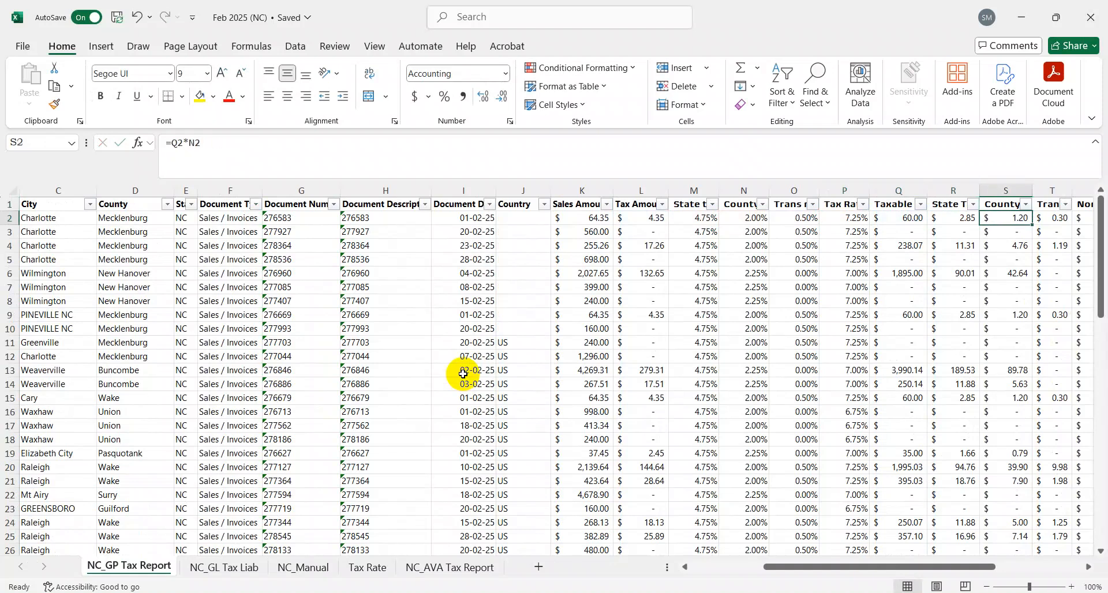
{"action": "key", "text": "Right"}
{"action": "key", "text": "Left"}
{"action": "key", "text": "Up"}
{"action": "key", "text": "Right"}
{"action": "key", "text": "Right"}
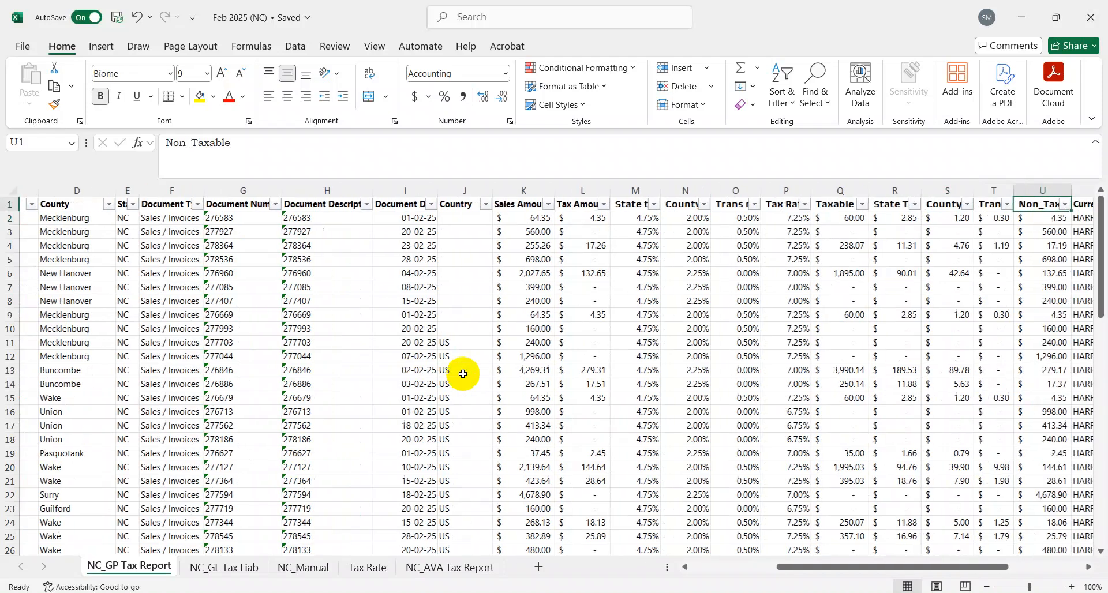
Review the report's column headers from Non_Taxable back to the customer number, and forward again to Trans rate.
{"action": "key", "text": "Left"}
{"action": "key", "text": "Left"}
{"action": "key", "text": "Left"}
{"action": "key", "text": "Left"}
{"action": "key", "text": "Left"}
{"action": "key", "text": "Left"}
{"action": "key", "text": "Left"}
{"action": "key", "text": "Left"}
{"action": "key", "text": "Left"}
{"action": "key", "text": "Left"}
{"action": "key", "text": "Left"}
{"action": "key", "text": "Left"}
{"action": "key", "text": "Left"}
{"action": "key", "text": "Left"}
{"action": "key", "text": "Left"}
{"action": "key", "text": "Left"}
{"action": "key", "text": "Left"}
{"action": "key", "text": "Left"}
{"action": "key", "text": "Left"}
{"action": "key", "text": "Left"}
{"action": "key", "text": "Right"}
{"action": "key", "text": "Right"}
{"action": "key", "text": "Right"}
{"action": "key", "text": "Right"}
{"action": "key", "text": "Right"}
{"action": "key", "text": "Right"}
{"action": "key", "text": "Right"}
{"action": "key", "text": "Right"}
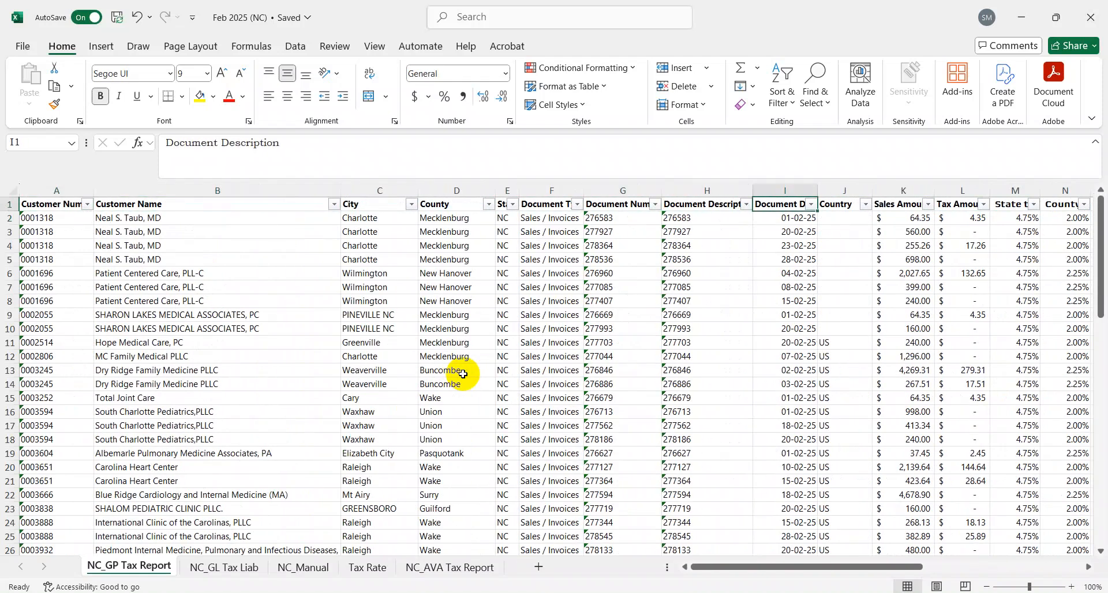
{"action": "key", "text": "Right"}
{"action": "key", "text": "Right"}
{"action": "key", "text": "Right"}
{"action": "key", "text": "Right"}
{"action": "key", "text": "Right"}
{"action": "key", "text": "Right"}
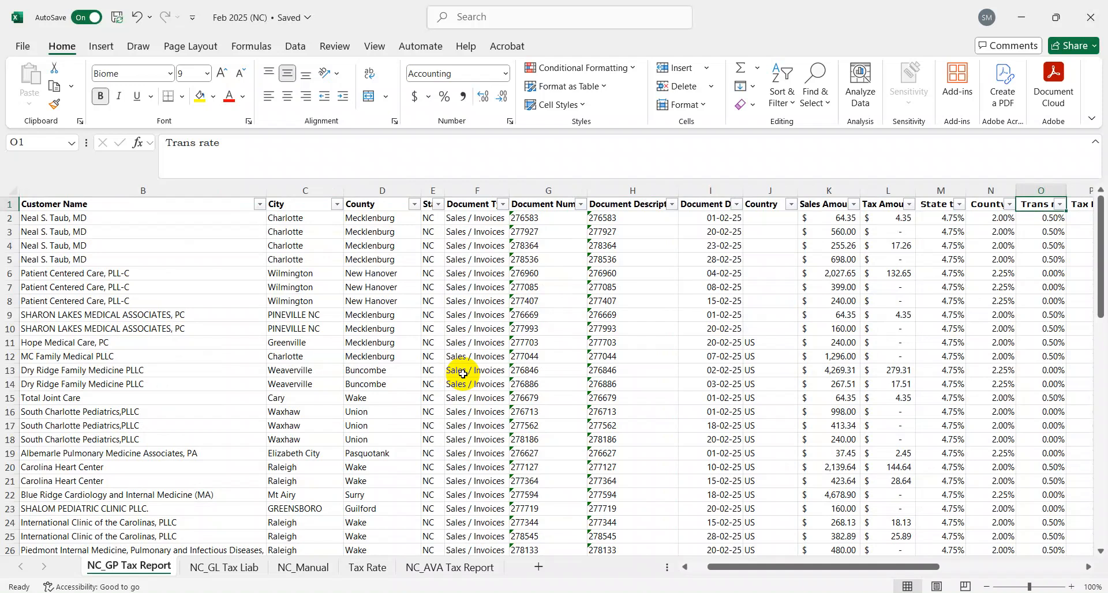
Examine the sales, tax, taxable and non-taxable totals in row 71 below the report data.
{"action": "key", "text": "ctrl+Home"}
{"action": "key", "text": "ctrl+Down"}
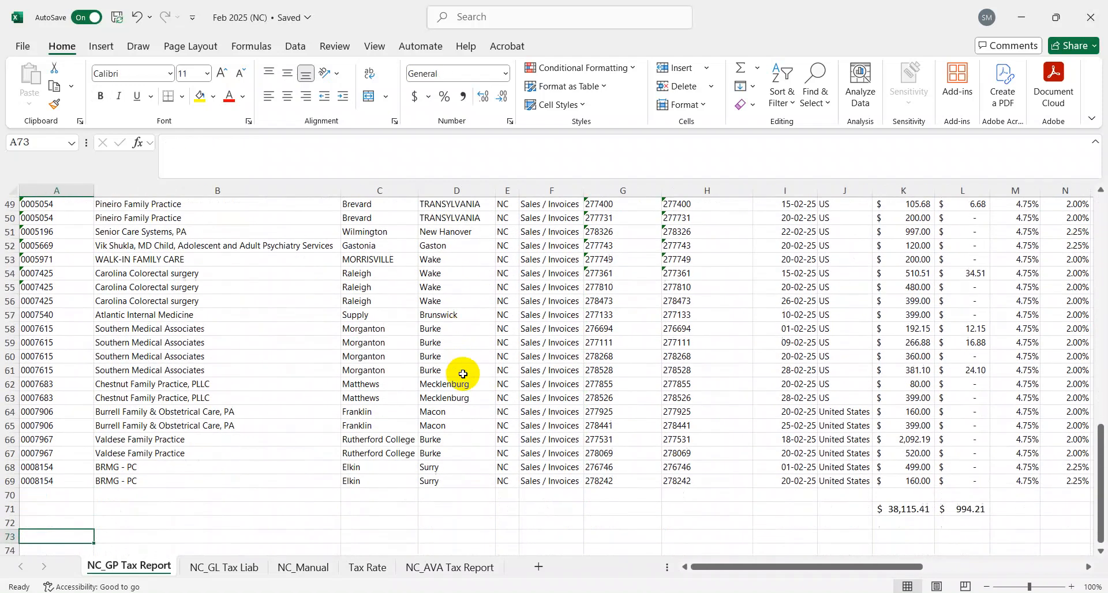
{"action": "key", "text": "Right"}
{"action": "key", "text": "Right"}
{"action": "key", "text": "Right"}
{"action": "key", "text": "Right"}
{"action": "key", "text": "Right"}
{"action": "key", "text": "Right"}
{"action": "key", "text": "Right"}
{"action": "key", "text": "Right"}
{"action": "key", "text": "Right"}
{"action": "key", "text": "Right"}
{"action": "key", "text": "Right"}
{"action": "key", "text": "Right"}
{"action": "key", "text": "Right"}
{"action": "key", "text": "Right"}
{"action": "key", "text": "Right"}
{"action": "key", "text": "Right"}
{"action": "key", "text": "Right"}
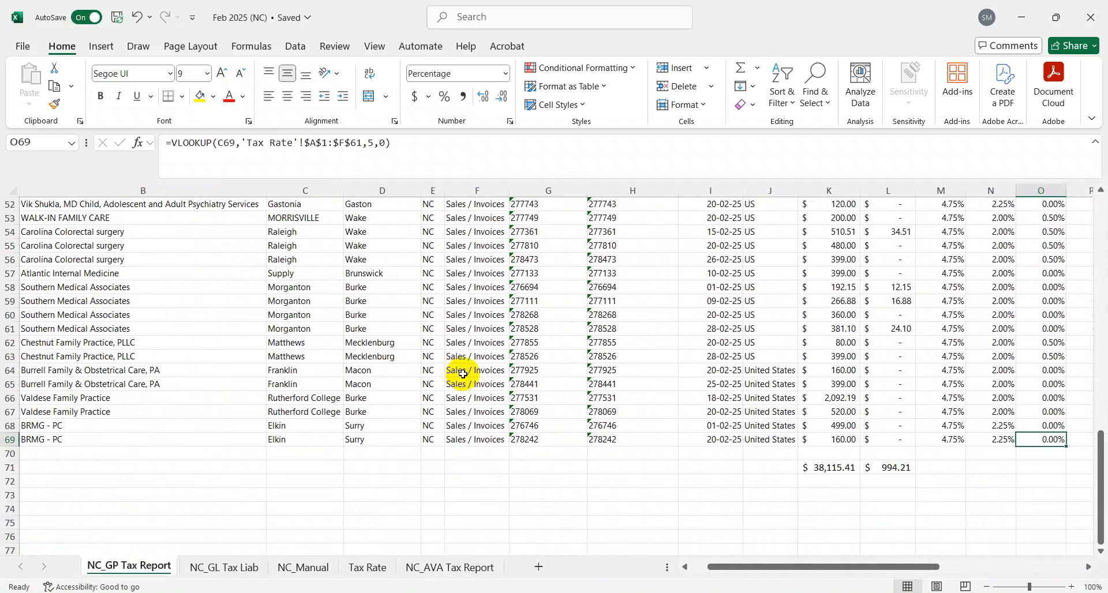
{"action": "key", "text": "Right"}
{"action": "key", "text": "Right"}
{"action": "key", "text": "Right"}
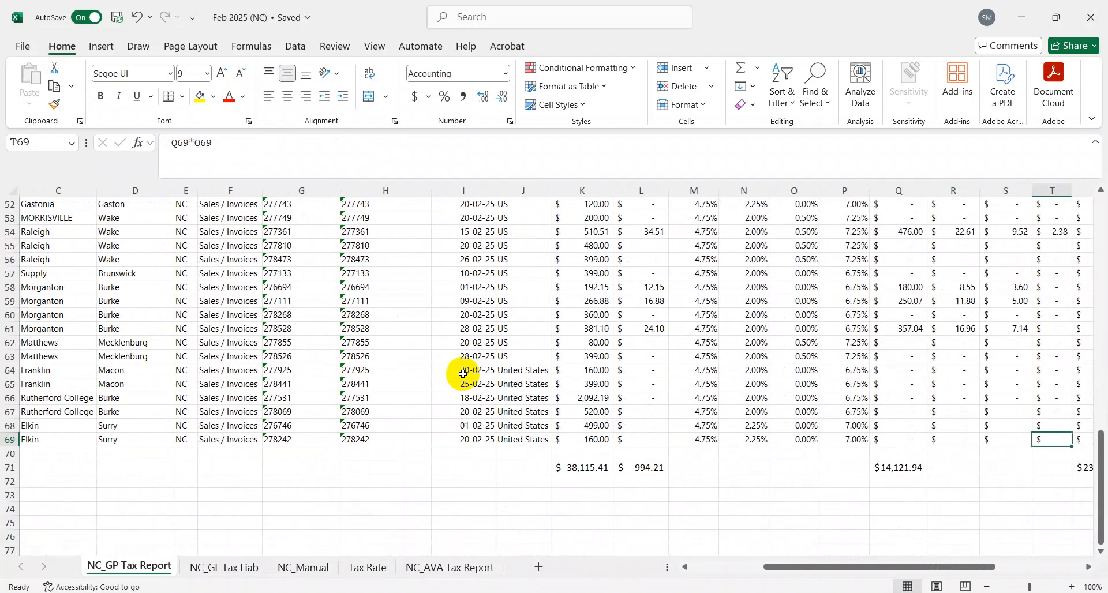
{"action": "key", "text": "Down"}
{"action": "key", "text": "Down"}
{"action": "key", "text": "Down"}
{"action": "key", "text": "Up"}
{"action": "key", "text": "Left"}
{"action": "key", "text": "Left"}
{"action": "key", "text": "Left"}
{"action": "key", "text": "Left"}
{"action": "key", "text": "Left"}
{"action": "key", "text": "Left"}
{"action": "key", "text": "Left"}
{"action": "key", "text": "Left"}
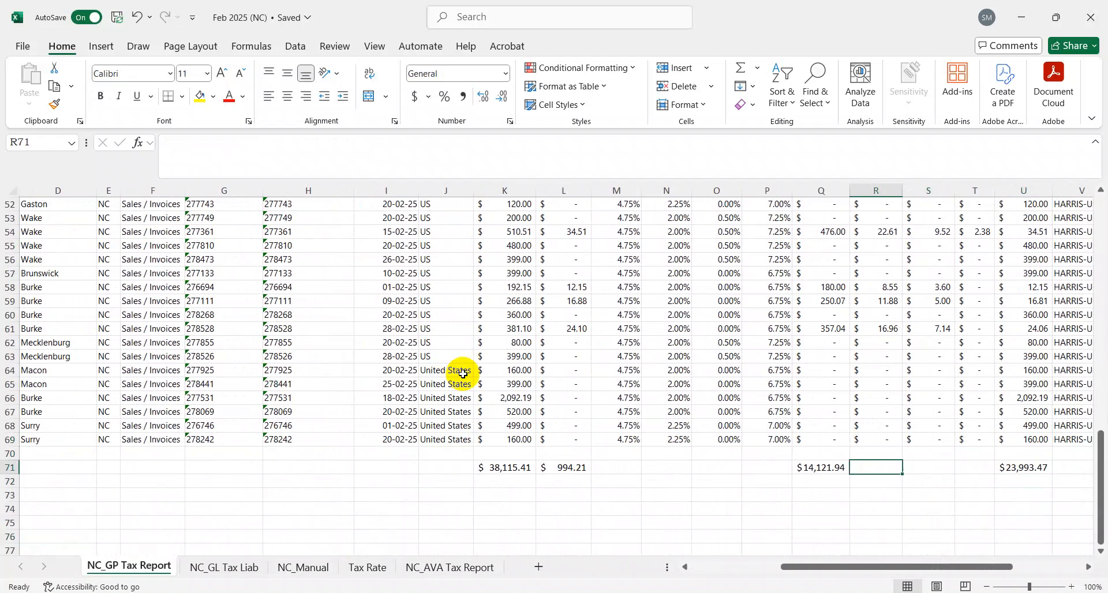
Switch to the E-500 return in the browser and enter the report's Sales Amount total, 38,115.41, as North Carolina Gross Receipts.
{"action": "key", "text": "alt+Tab"}
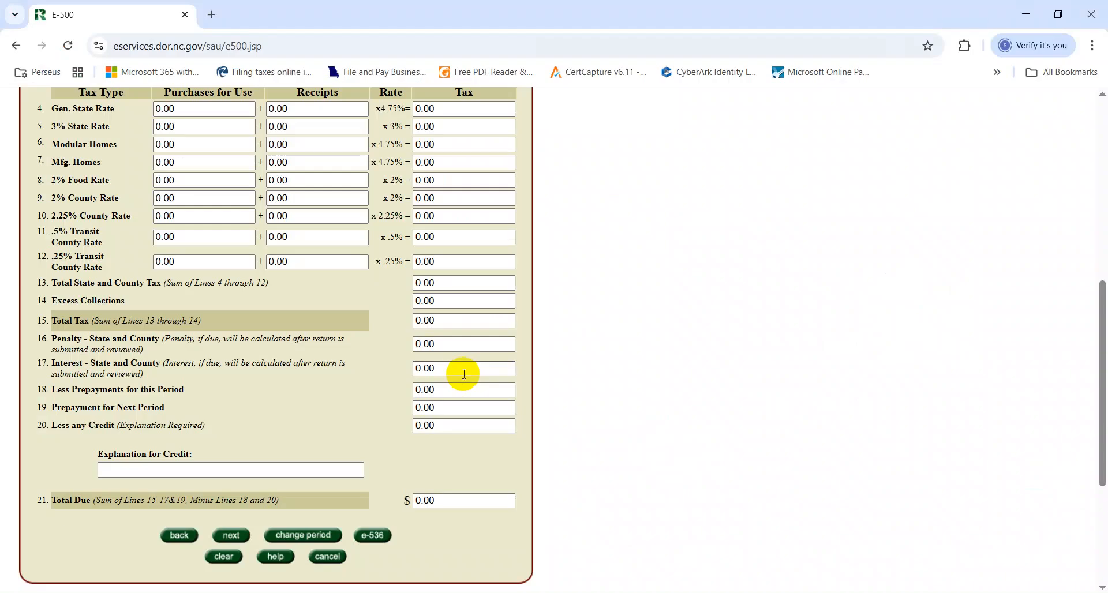
{"action": "left_click_drag", "start_coordinate": [1103, 367], "coordinate": [1103, 284]}
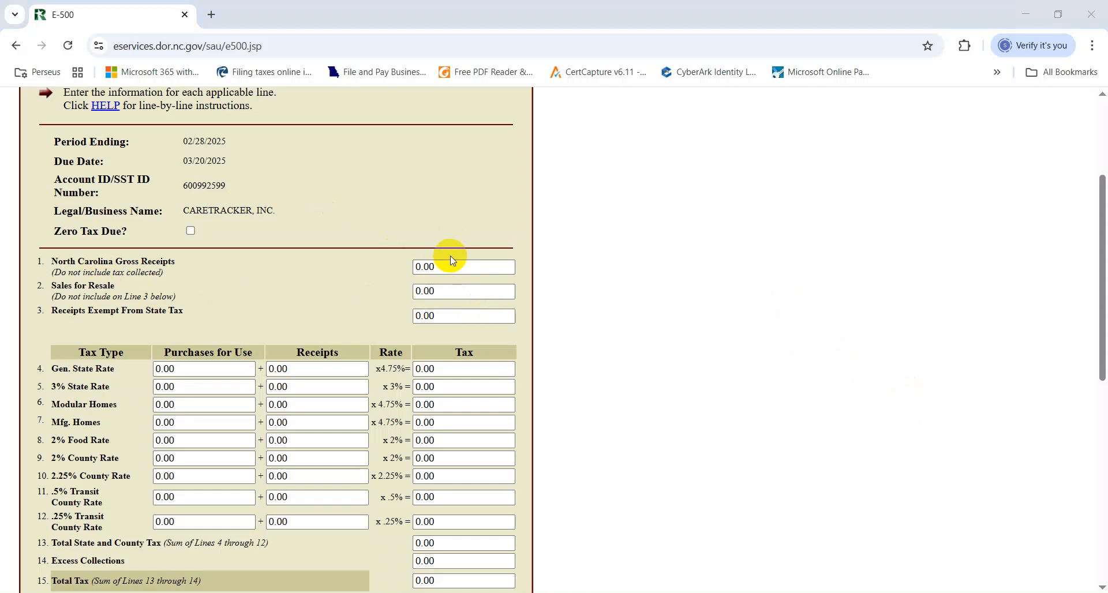
{"action": "key", "text": "alt+Tab"}
{"action": "key", "text": "Left"}
{"action": "key", "text": "Left"}
{"action": "key", "text": "Right"}
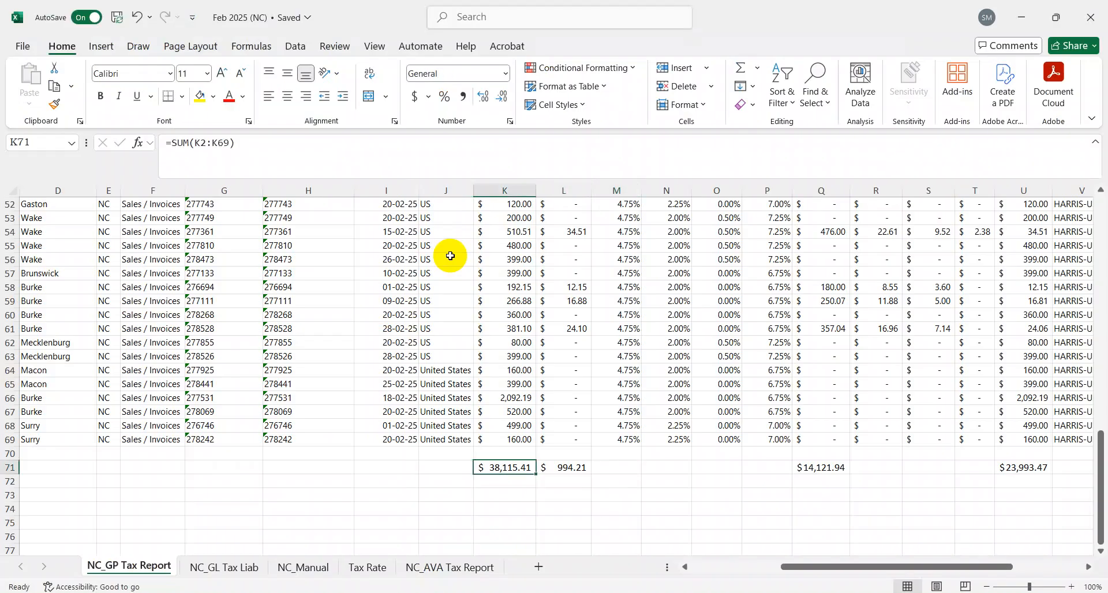
{"action": "key", "text": "alt+Tab"}
{"action": "left_click", "coordinate": [453, 267]}
{"action": "type", "text": "38,115.41"}
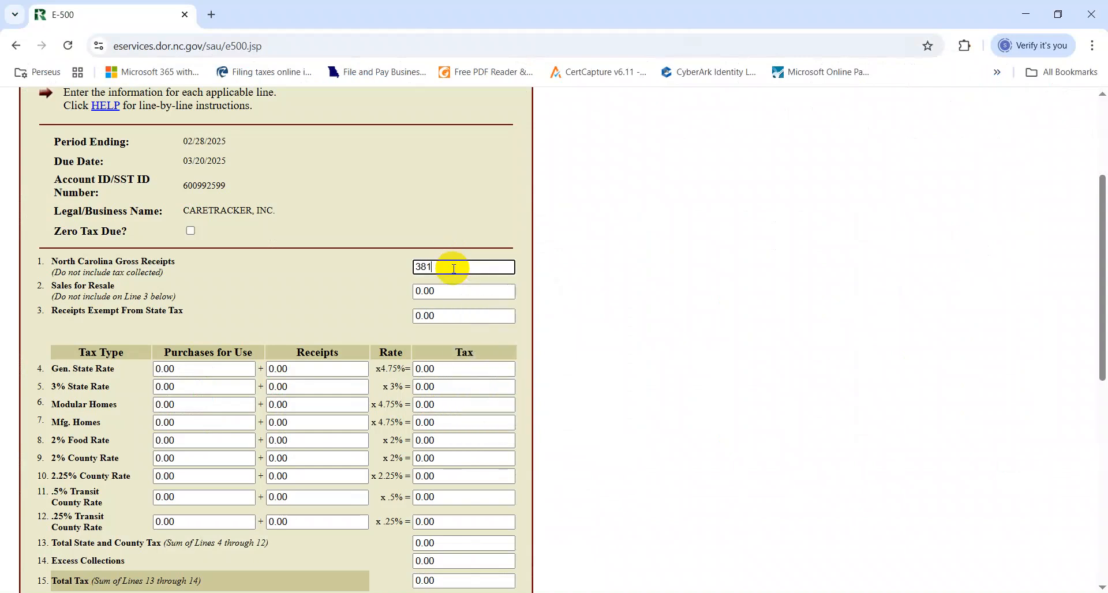
Switch back to the Excel workbook and delete the Currency ID column from the NC_GP Tax Report sheet.
{"action": "key", "text": "Tab"}
{"action": "key", "text": "alt+Tab"}
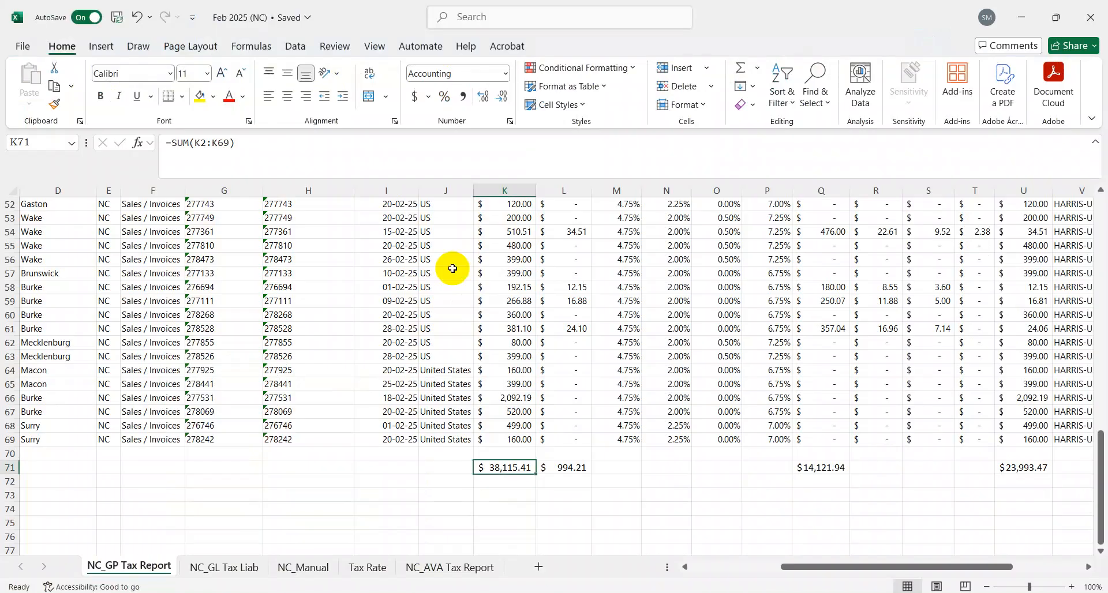
{"action": "key", "text": "Right"}
{"action": "key", "text": "Right"}
{"action": "key", "text": "Right"}
{"action": "key", "text": "Right"}
{"action": "key", "text": "Right"}
{"action": "key", "text": "Right"}
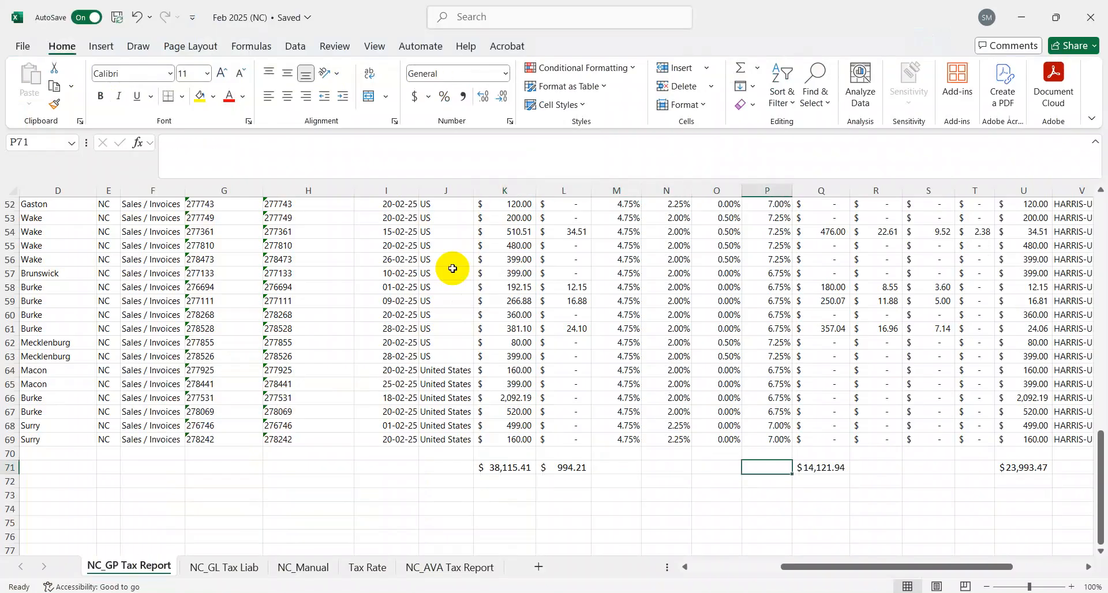
{"action": "key", "text": "Right"}
{"action": "key", "text": "Right"}
{"action": "key", "text": "Right"}
{"action": "key", "text": "ctrl+Up"}
{"action": "key", "text": "ctrl+Up"}
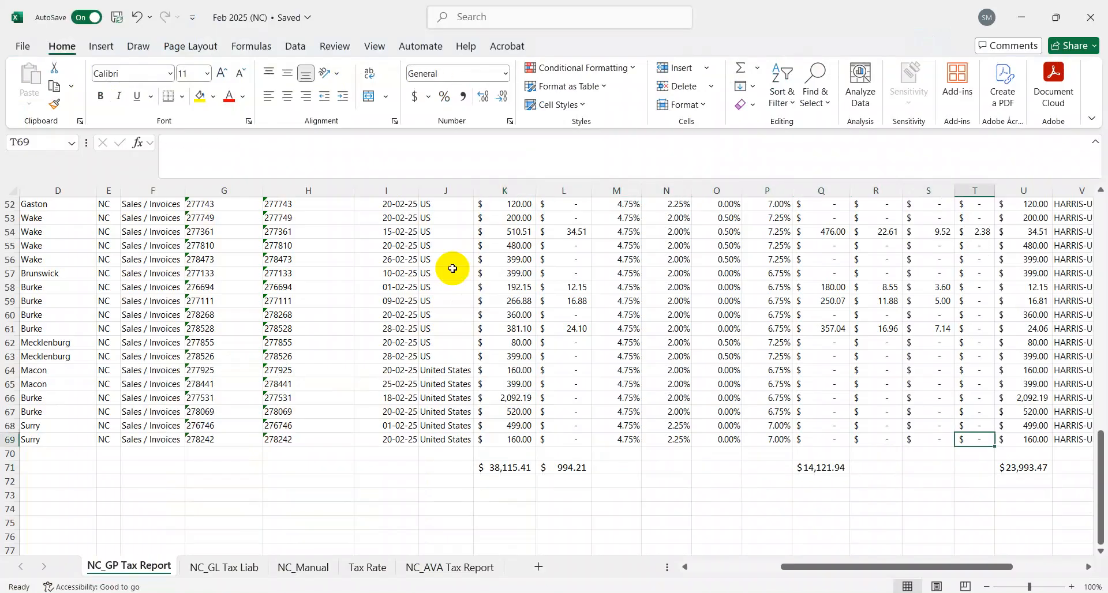
{"action": "key", "text": "Right"}
{"action": "key", "text": "Right"}
{"action": "key", "text": "ctrl+shift+Down"}
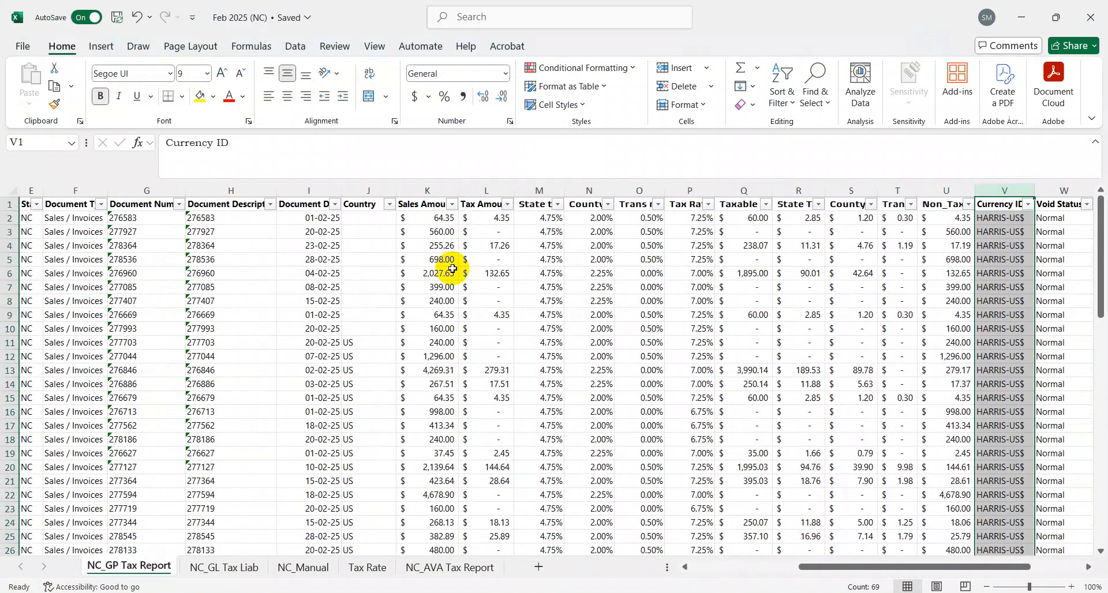
{"action": "key", "text": "ctrl+minus"}
Find the Non_Taxable total in row 71 and enter 23,993.47 as Receipts Exempt From State Tax on the browser's E-500 return.
{"action": "key", "text": "Left"}
{"action": "key", "text": "ctrl+Down"}
{"action": "key", "text": "Down"}
{"action": "key", "text": "Down"}
{"action": "key", "text": "Down"}
{"action": "key", "text": "Down"}
{"action": "key", "text": "Down"}
{"action": "key", "text": "ctrl+Up"}
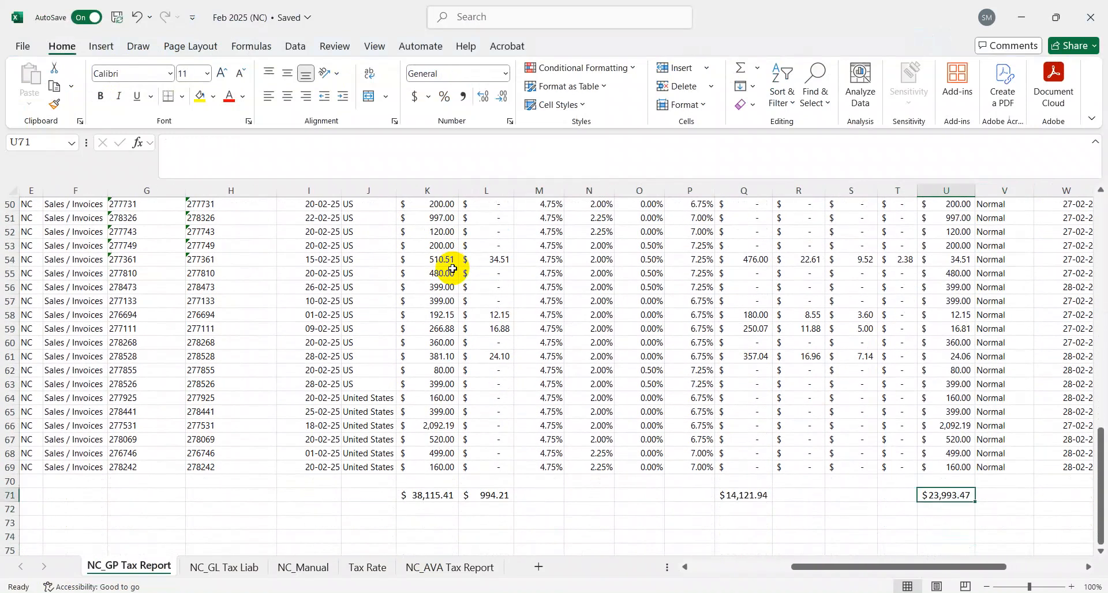
{"action": "key", "text": "alt+Tab"}
{"action": "key", "text": "alt+Tab"}
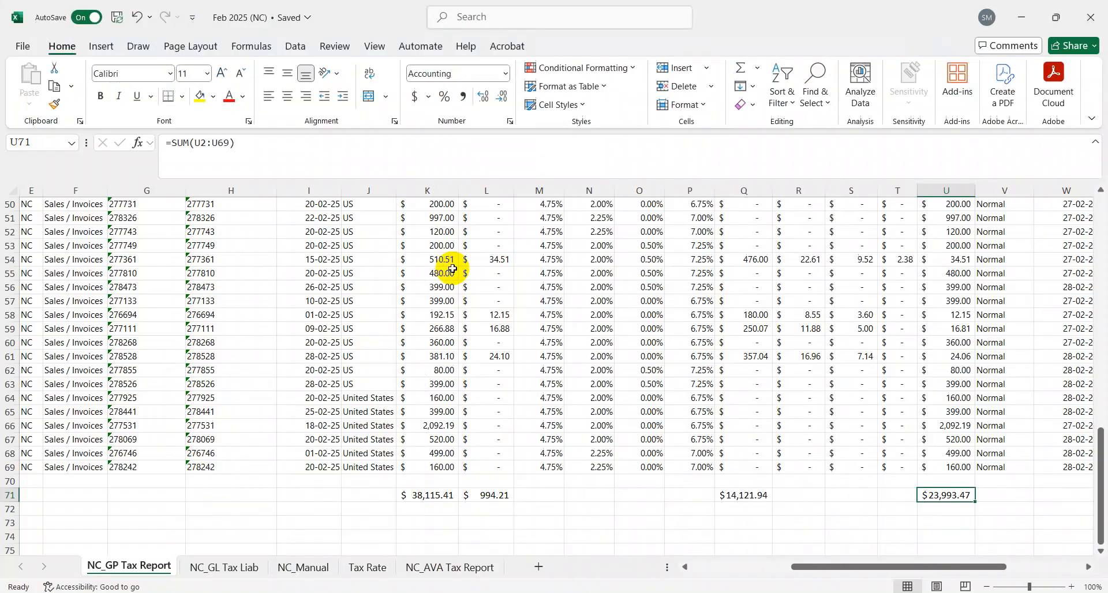
{"action": "key", "text": "alt+Tab"}
{"action": "type", "text": "23"}
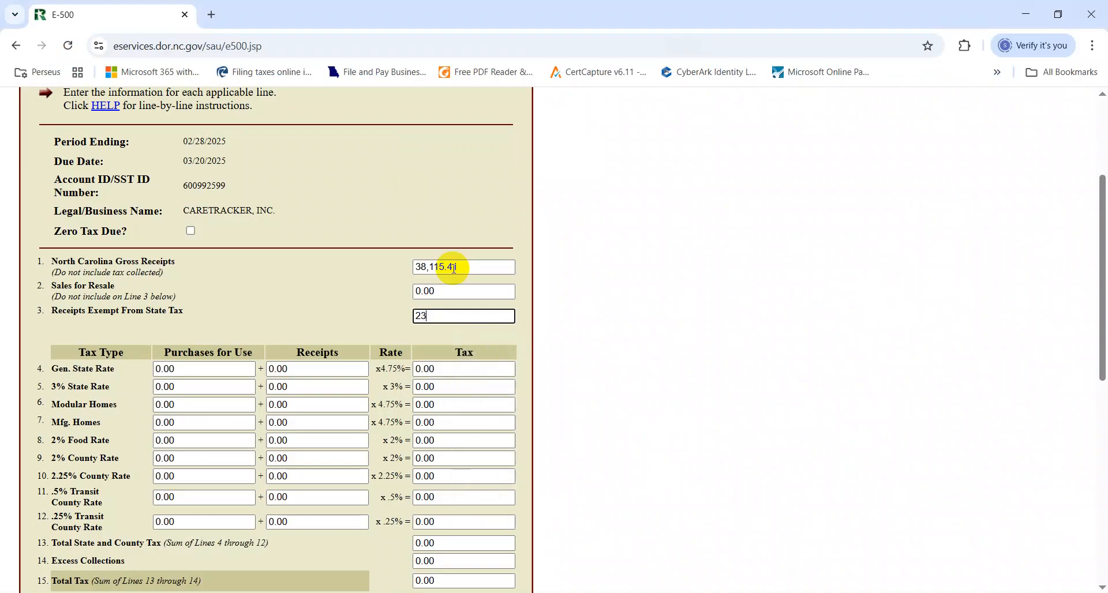
{"action": "key", "text": "Tab"}
{"action": "key", "text": "Tab"}
{"action": "key", "text": "Tab"}
{"action": "key", "text": "Tab"}
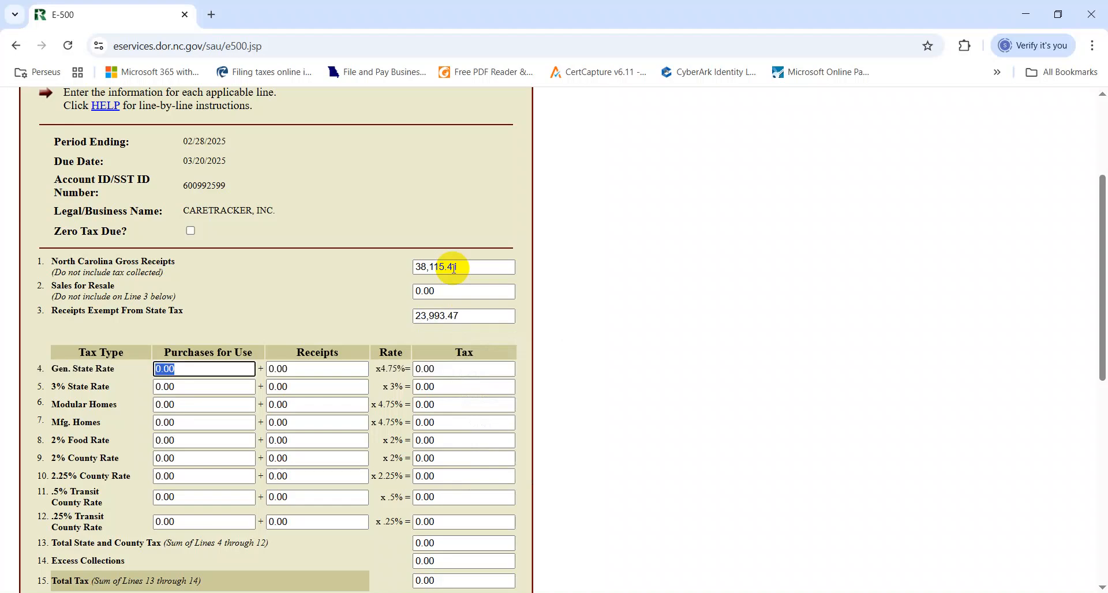
Return to the Excel report and review the Non_Taxable column down to its total, and the neighbouring totals in row 71.
{"action": "key", "text": "alt+Tab"}
{"action": "key", "text": "Up"}
{"action": "key", "text": "Up"}
{"action": "key", "text": "ctrl+Up"}
{"action": "key", "text": "ctrl+Down"}
{"action": "key", "text": "Down"}
{"action": "key", "text": "Down"}
{"action": "key", "text": "Down"}
{"action": "key", "text": "Down"}
{"action": "key", "text": "Down"}
{"action": "key", "text": "Down"}
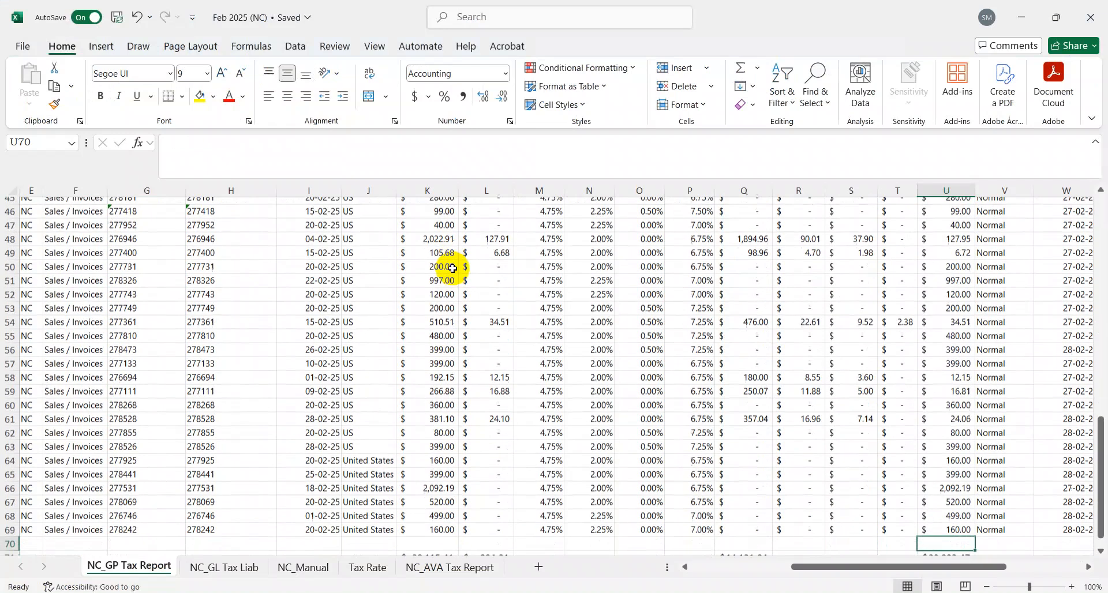
{"action": "key", "text": "Up"}
{"action": "key", "text": "Up"}
{"action": "key", "text": "Up"}
{"action": "key", "text": "Up"}
{"action": "key", "text": "Left"}
{"action": "key", "text": "Left"}
{"action": "key", "text": "Left"}
{"action": "key", "text": "Left"}
{"action": "key", "text": "Left"}
{"action": "key", "text": "Left"}
{"action": "key", "text": "Left"}
{"action": "key", "text": "Left"}
{"action": "key", "text": "Left"}
{"action": "key", "text": "Left"}
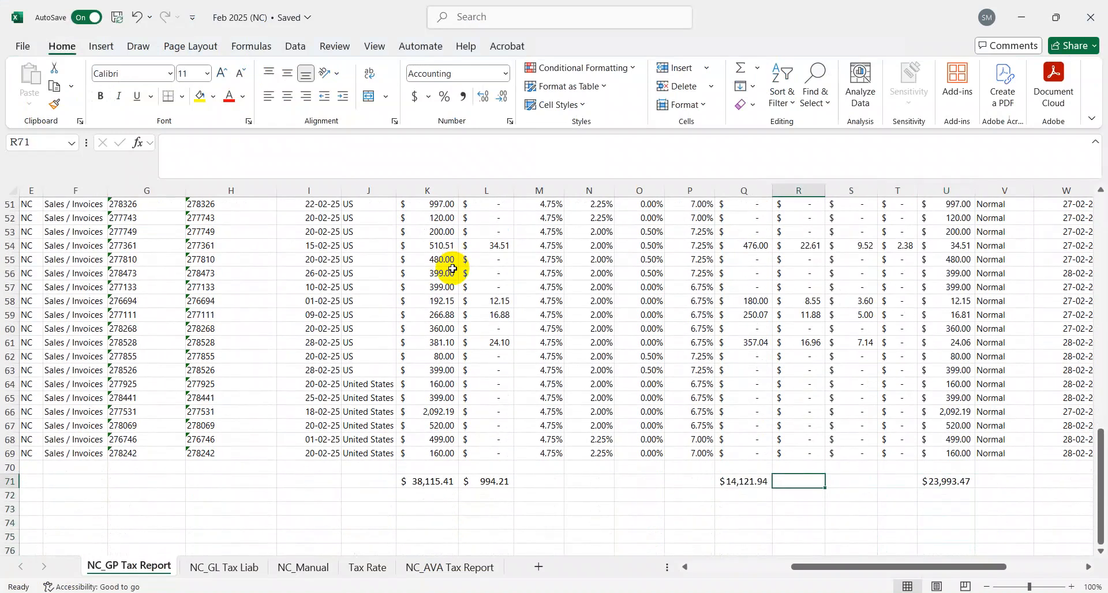
Enter the report's Taxable Sale total, 14,121.94, as the Gen. State Rate receipts on the E-500 return in the browser.
{"action": "key", "text": "alt+Tab"}
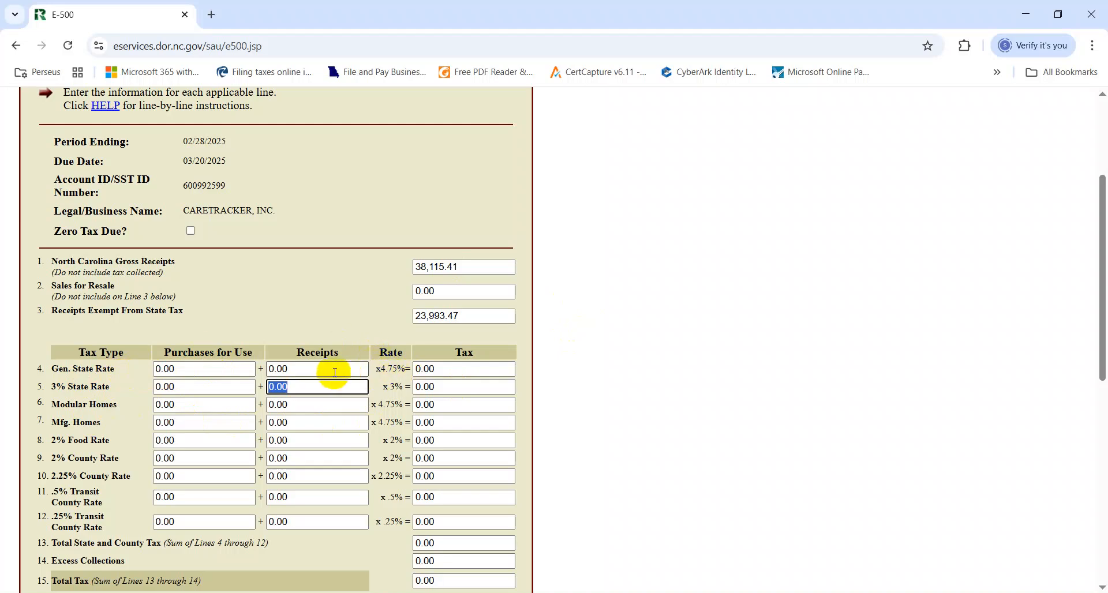
{"action": "left_click", "coordinate": [313, 369]}
{"action": "key", "text": "alt+Tab"}
{"action": "key", "text": "Right"}
{"action": "key", "text": "Right"}
{"action": "key", "text": "Right"}
{"action": "key", "text": "Right"}
{"action": "key", "text": "Right"}
{"action": "key", "text": "Right"}
{"action": "key", "text": "alt+Tab"}
{"action": "type", "text": "14121"}
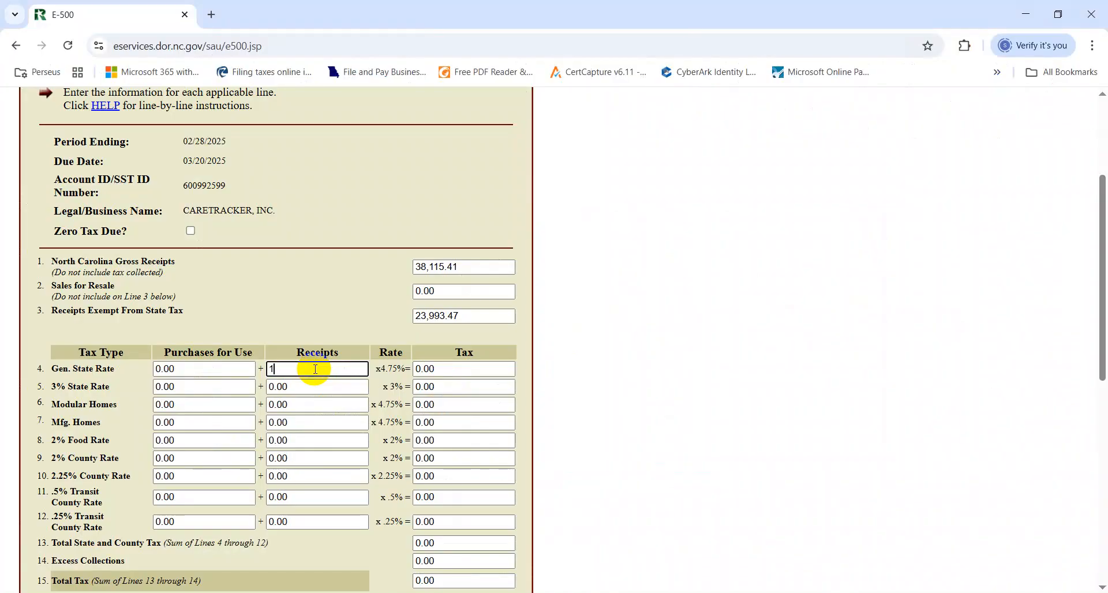
{"action": "key", "text": "Tab"}
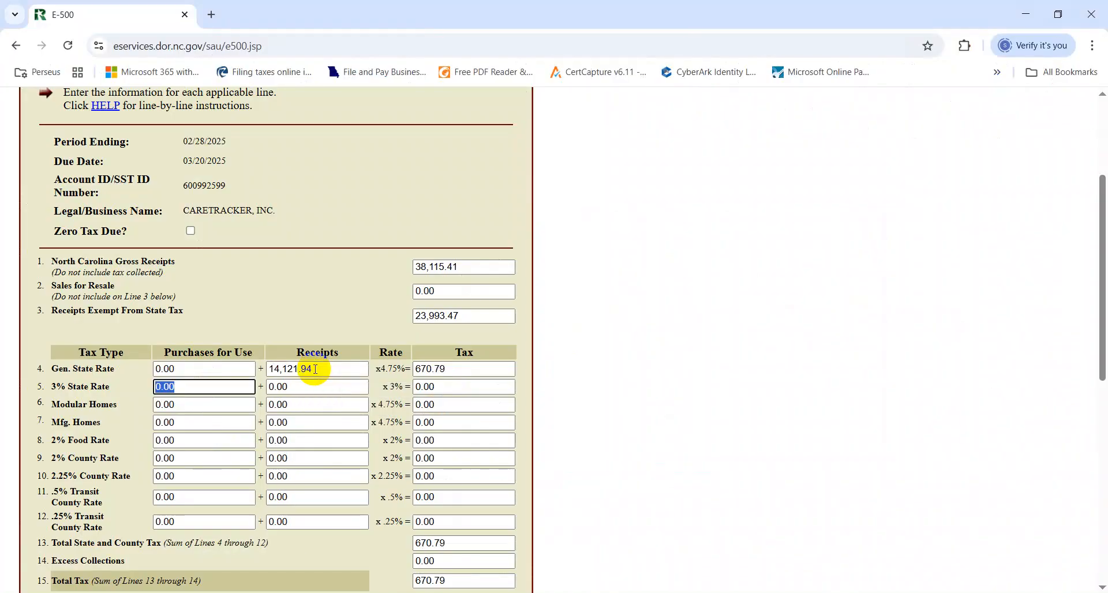
Examine the 2% and 2.25% County Rate lines of the E-500 return.
{"action": "key", "text": "Tab"}
{"action": "key", "text": "alt+Tab"}
{"action": "key", "text": "alt+Tab"}
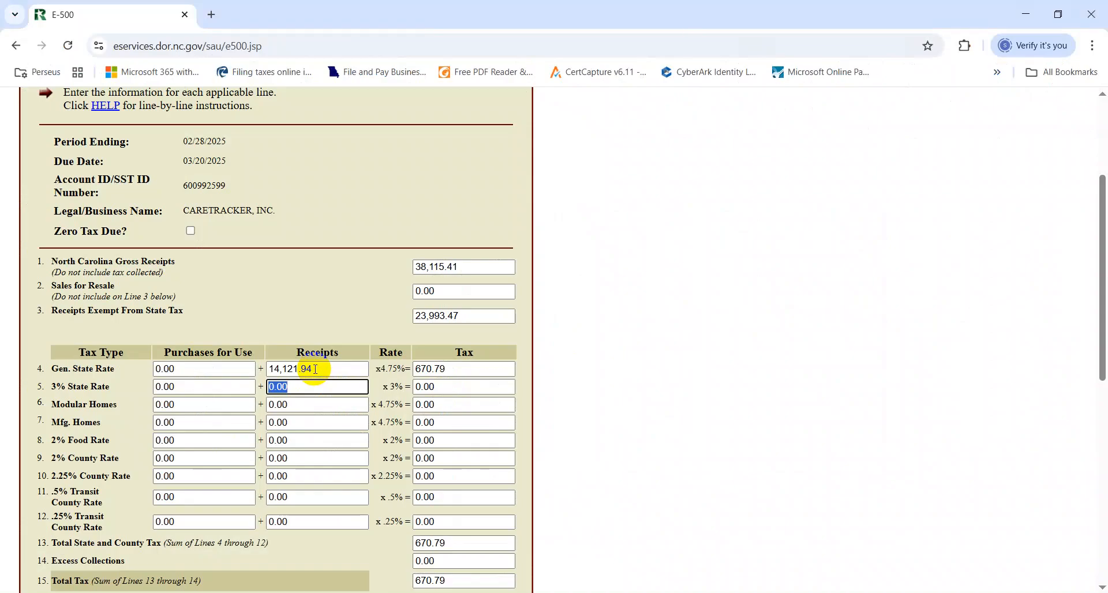
{"action": "left_click_drag", "start_coordinate": [1099, 341], "coordinate": [1099, 401]}
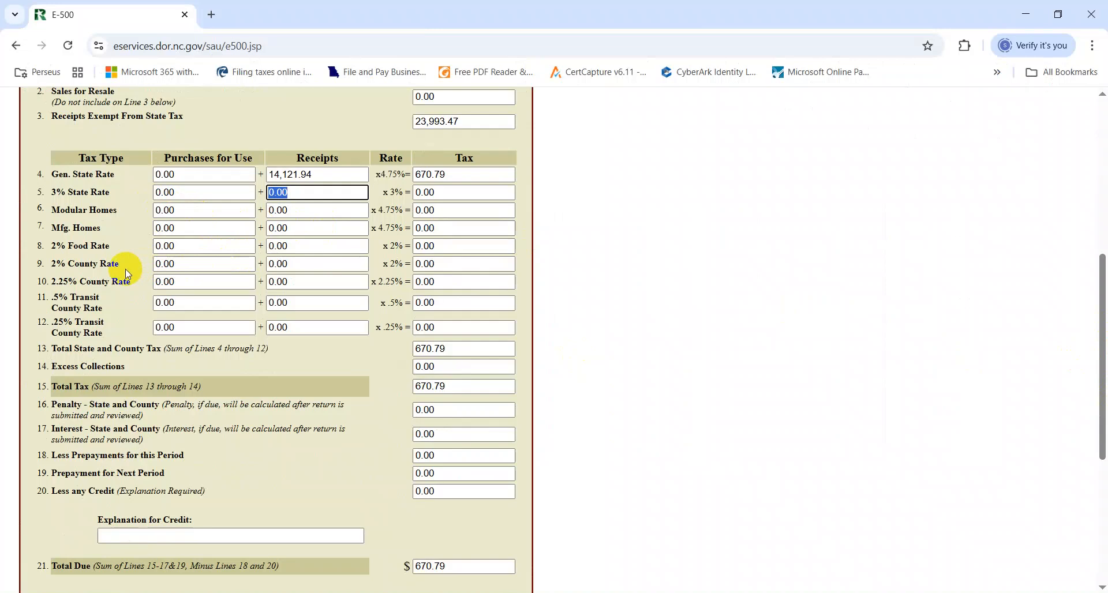
{"action": "left_click", "coordinate": [312, 269]}
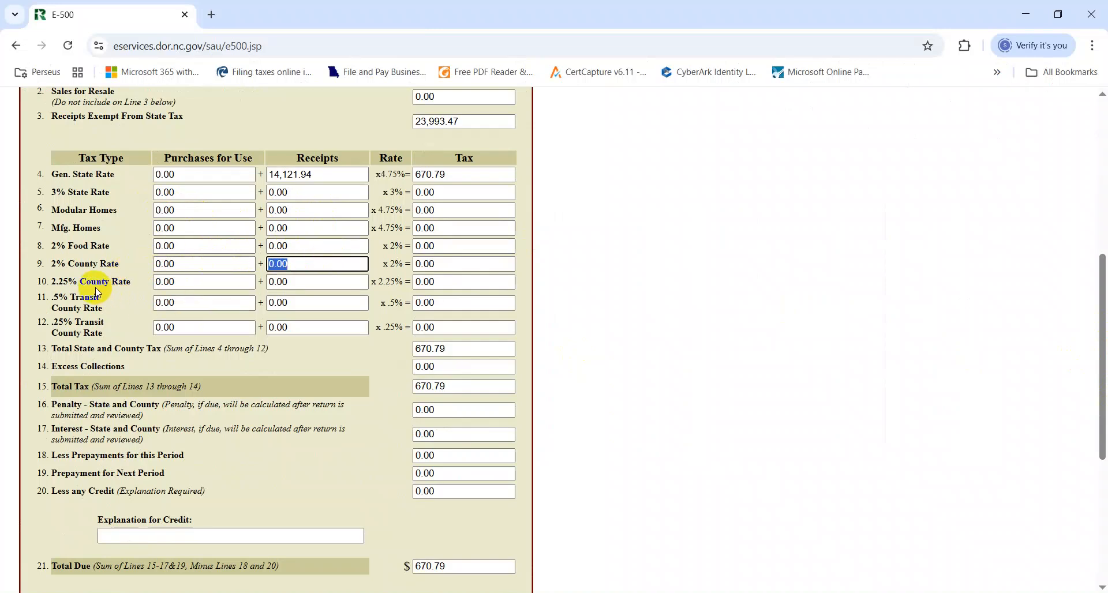
{"action": "left_click", "coordinate": [294, 287]}
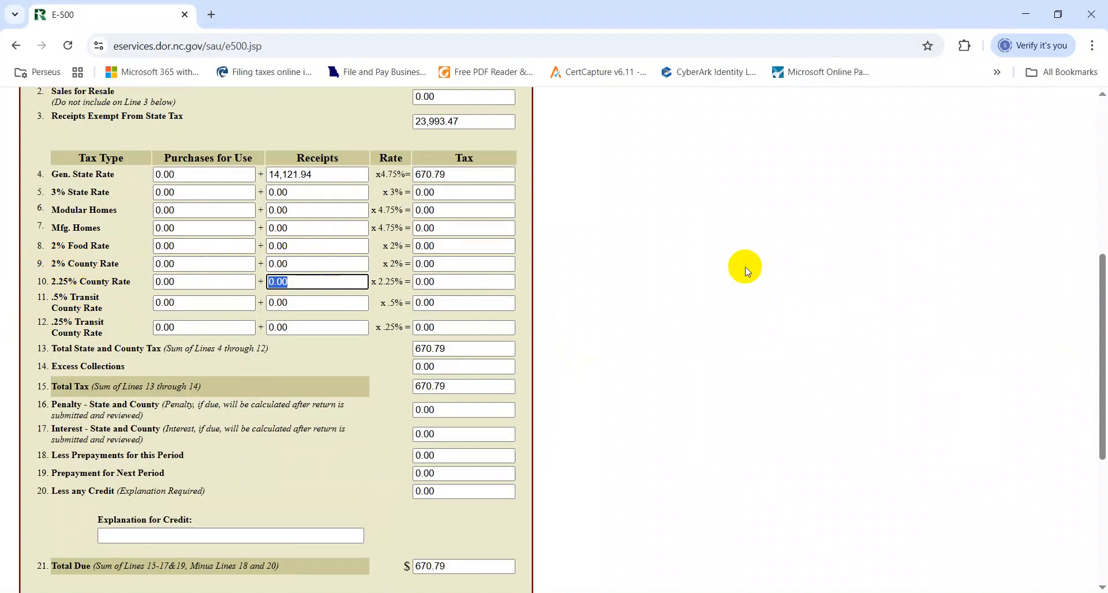
Select the return's 2% County Rate receipts, switch to the Excel report and filter its County Tax rate column to 2.00%.
{"action": "left_click", "coordinate": [320, 262]}
{"action": "key", "text": "alt+Tab"}
{"action": "key", "text": "ctrl+Up"}
{"action": "key", "text": "ctrl+Up"}
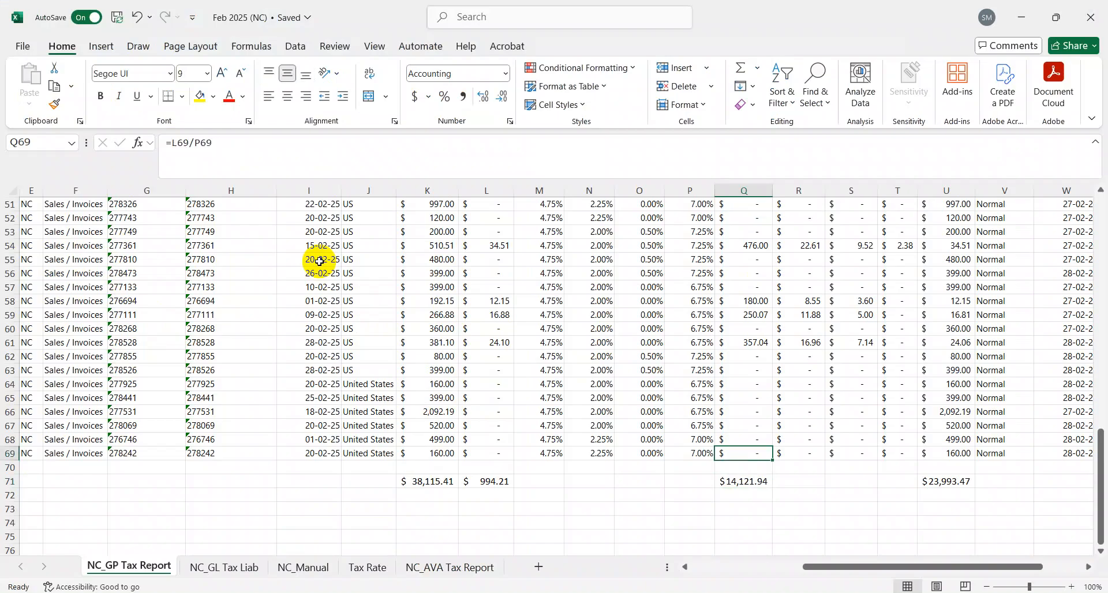
{"action": "key", "text": "Left"}
{"action": "key", "text": "Left"}
{"action": "key", "text": "Left"}
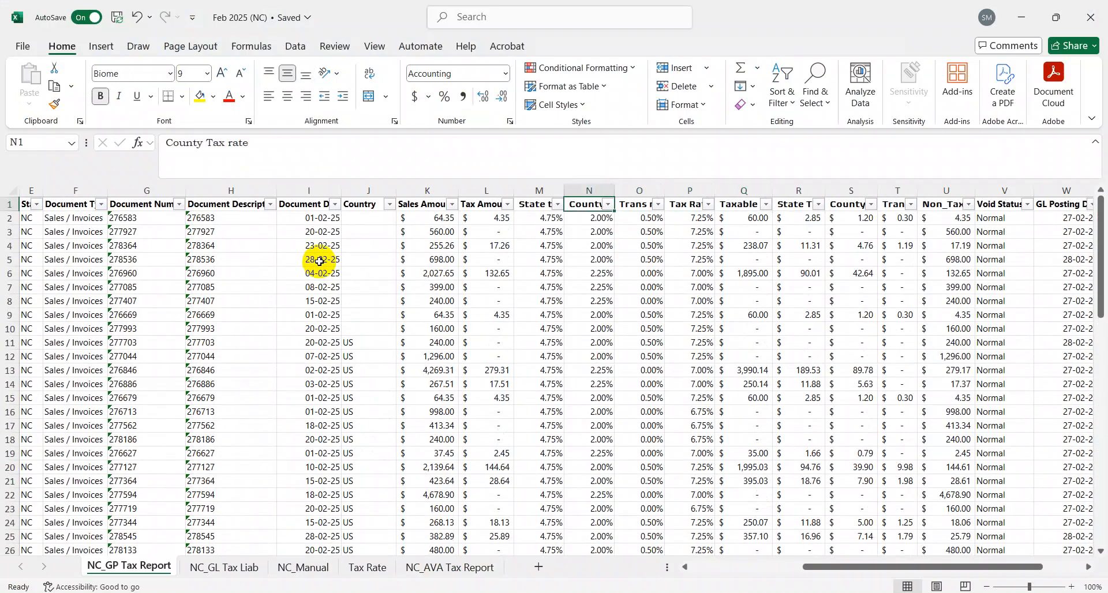
{"action": "key", "text": "alt+Down"}
{"action": "key", "text": "Down"}
{"action": "key", "text": "Down"}
{"action": "key", "text": "Tab"}
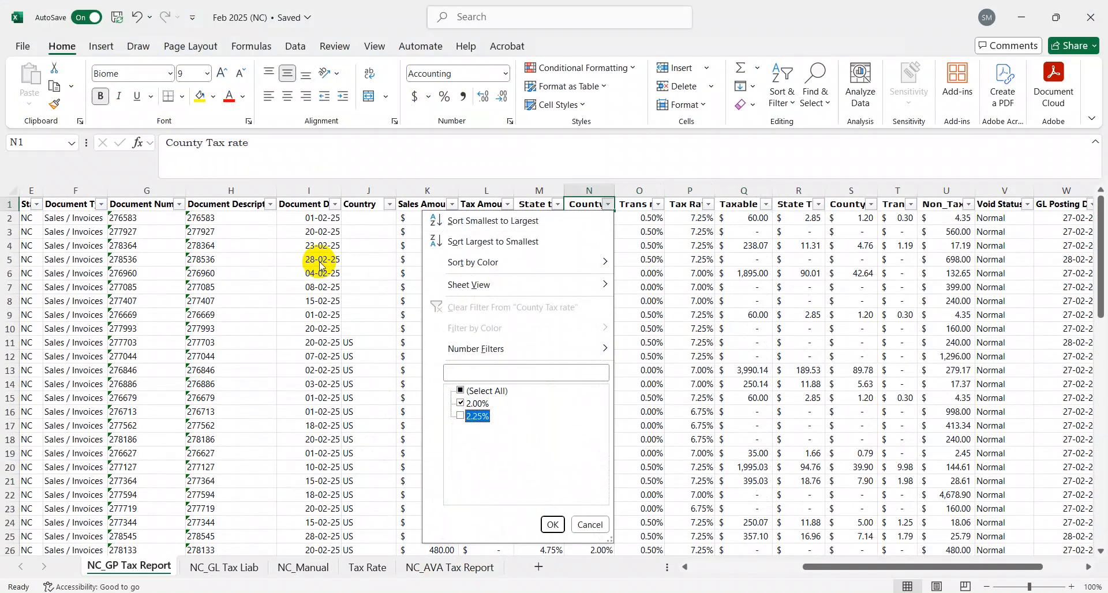
{"action": "key", "text": "Return"}
Filter the Tax Amount column to exclude the zero-tax ($-) rows.
{"action": "key", "text": "Left"}
{"action": "key", "text": "Left"}
{"action": "key", "text": "alt+Down"}
{"action": "key", "text": "e"}
{"action": "key", "text": "Tab"}
{"action": "key", "text": "Down"}
{"action": "key", "text": "space"}
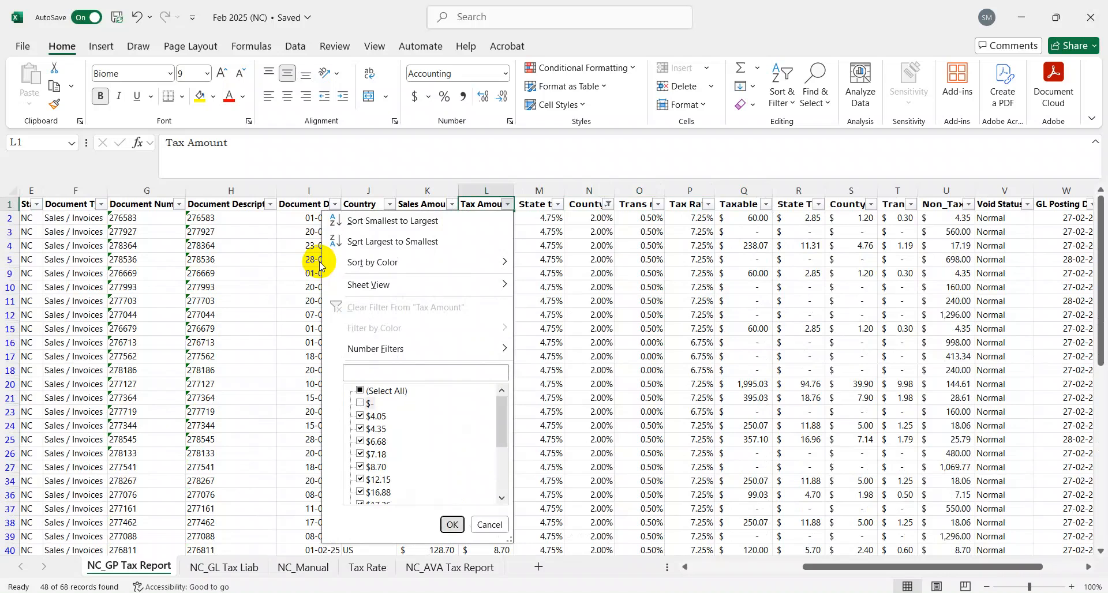
{"action": "key", "text": "Return"}
Sum the filtered Taxable Sale values and enter 7,951.66 as the 2% County Rate receipts on the browser's E-500 return.
{"action": "key", "text": "Right"}
{"action": "key", "text": "Right"}
{"action": "key", "text": "Right"}
{"action": "key", "text": "Right"}
{"action": "key", "text": "Right"}
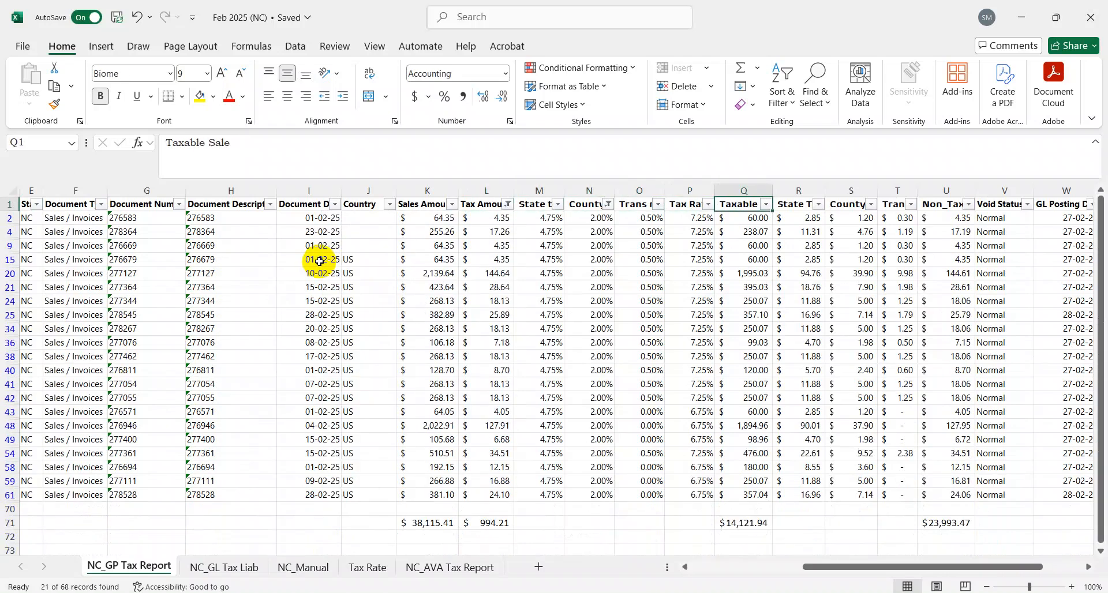
{"action": "key", "text": "Down"}
{"action": "key", "text": "ctrl+shift+Down"}
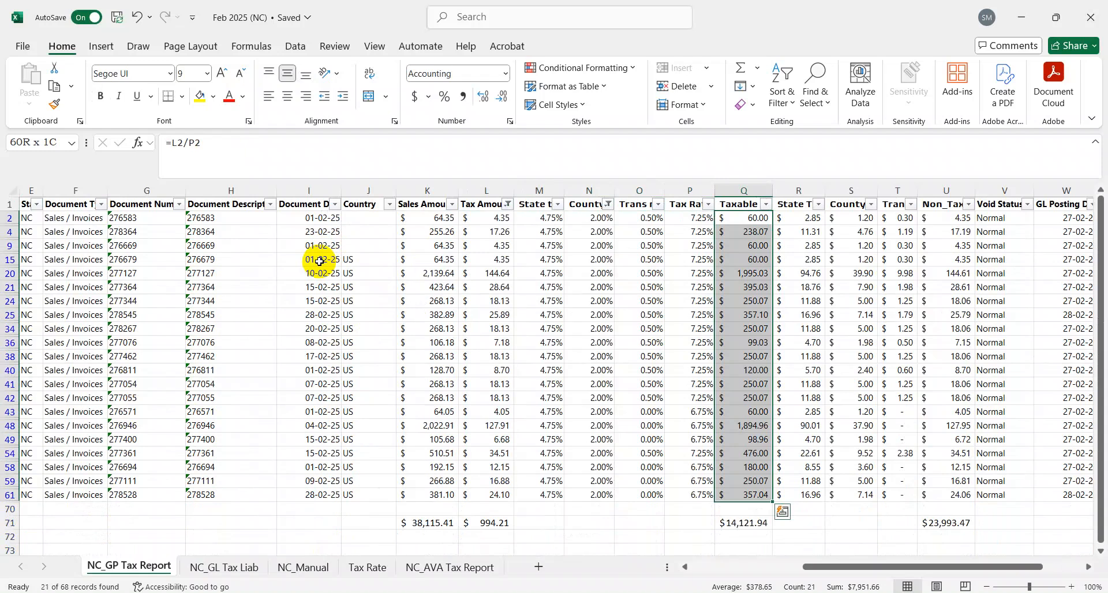
{"action": "key", "text": "alt+Tab"}
{"action": "type", "text": "7,951.66"}
{"action": "key", "text": "Tab"}
{"action": "key", "text": "Tab"}
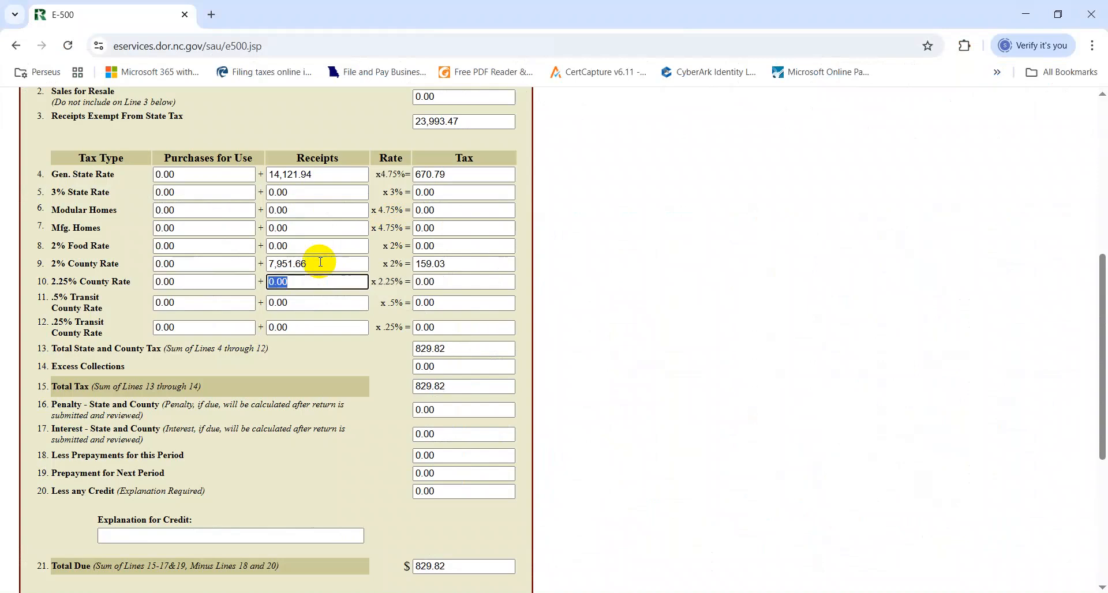
Switch back to the Excel report, reset its filters and filter the County Tax rate column to 2.25%.
{"action": "key", "text": "alt+Tab"}
{"action": "key", "text": "Left"}
{"action": "key", "text": "Left"}
{"action": "key", "text": "Left"}
{"action": "key", "text": "alt+Down"}
{"action": "key", "text": "Escape"}
{"action": "key", "text": "ctrl+a"}
{"action": "key", "text": "ctrl+shift+l"}
{"action": "key", "text": "ctrl+shift+l"}
{"action": "key", "text": "alt+Down"}
{"action": "key", "text": "e"}
{"action": "key", "text": "Down"}
{"action": "key", "text": "Return"}
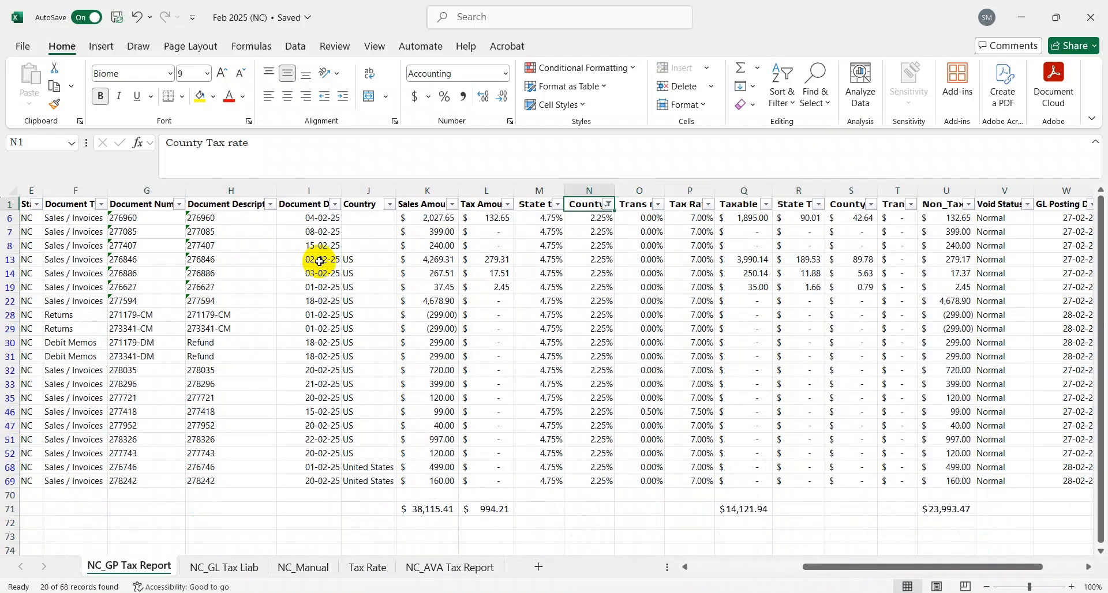
Exclude the zero-tax ($-) rows from the 2.25% county records using the Tax Amount filter.
{"action": "key", "text": "Left"}
{"action": "key", "text": "Left"}
{"action": "key", "text": "alt+Down"}
{"action": "key", "text": "e"}
{"action": "key", "text": "Down"}
{"action": "key", "text": "space"}
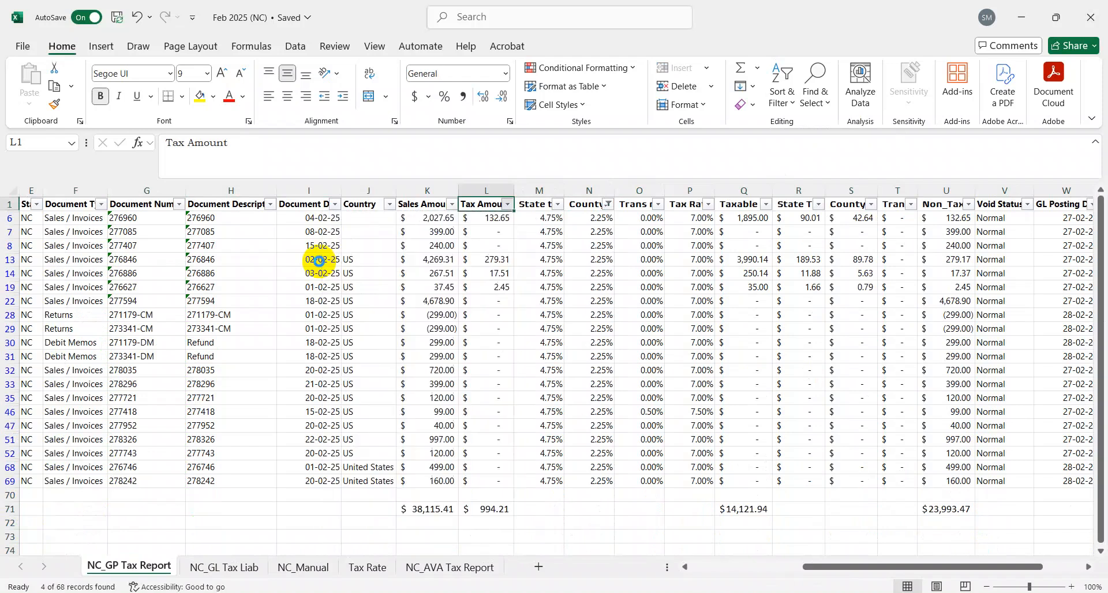
{"action": "key", "text": "Return"}
Sum the filtered Taxable Sale values and enter 6,170.29 as the 2.25% County Rate receipts on the browser's E-500 return.
{"action": "key", "text": "Right"}
{"action": "key", "text": "Right"}
{"action": "key", "text": "Right"}
{"action": "key", "text": "Right"}
{"action": "key", "text": "Right"}
{"action": "key", "text": "Down"}
{"action": "key", "text": "ctrl+shift+Down"}
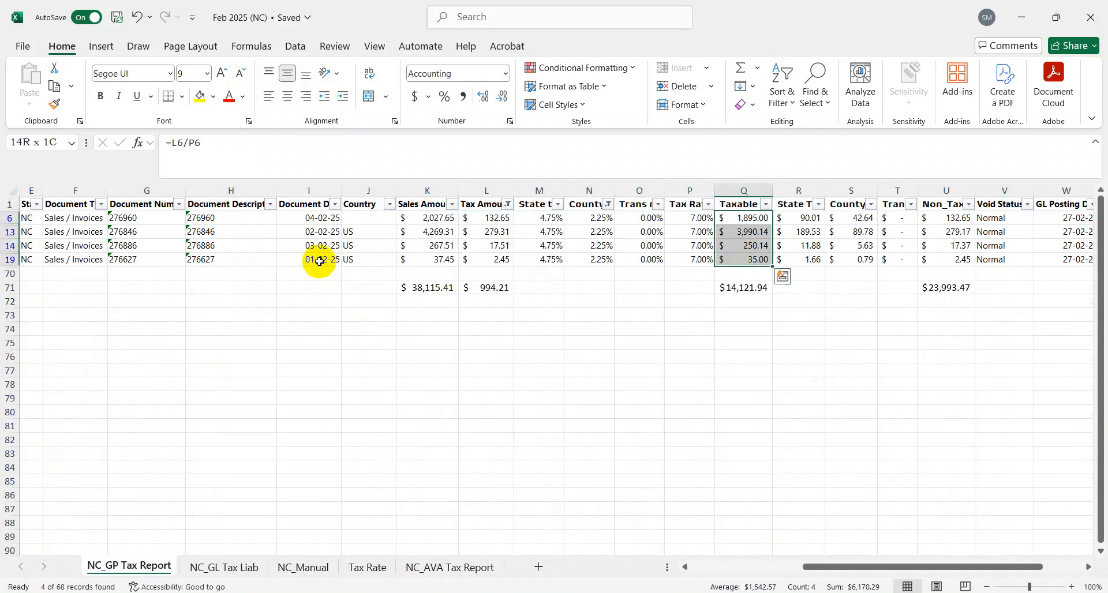
{"action": "key", "text": "alt+Tab"}
{"action": "key", "text": "Tab"}
{"action": "type", "text": "6,170.29"}
{"action": "key", "text": "Tab"}
{"action": "key", "text": "Tab"}
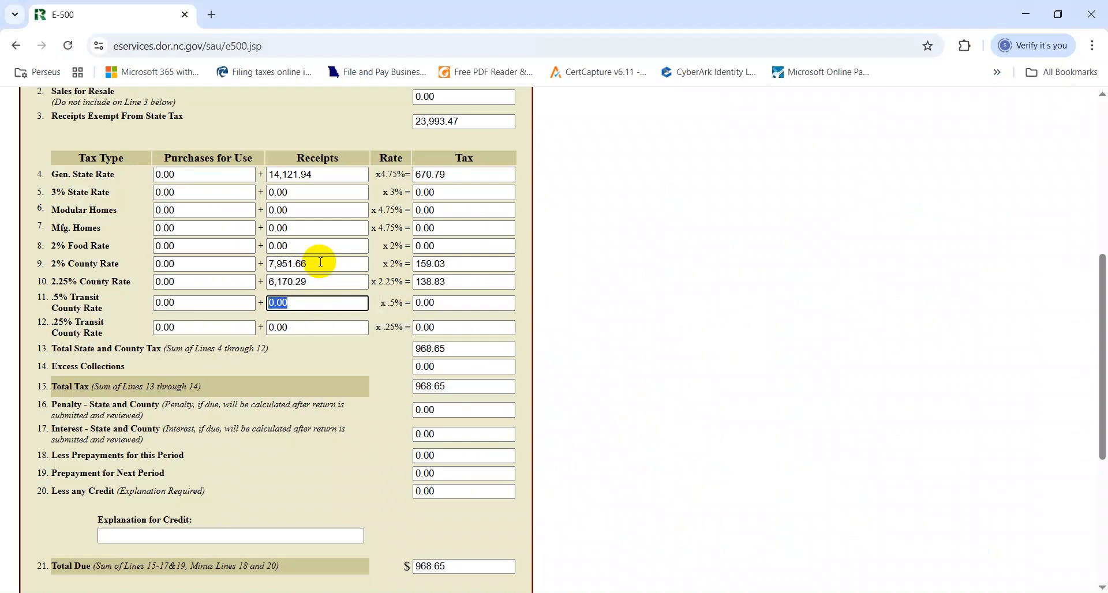
Switch back to the Excel report, reset its filters and filter the Trans rate column to 0.50%.
{"action": "key", "text": "alt+Tab"}
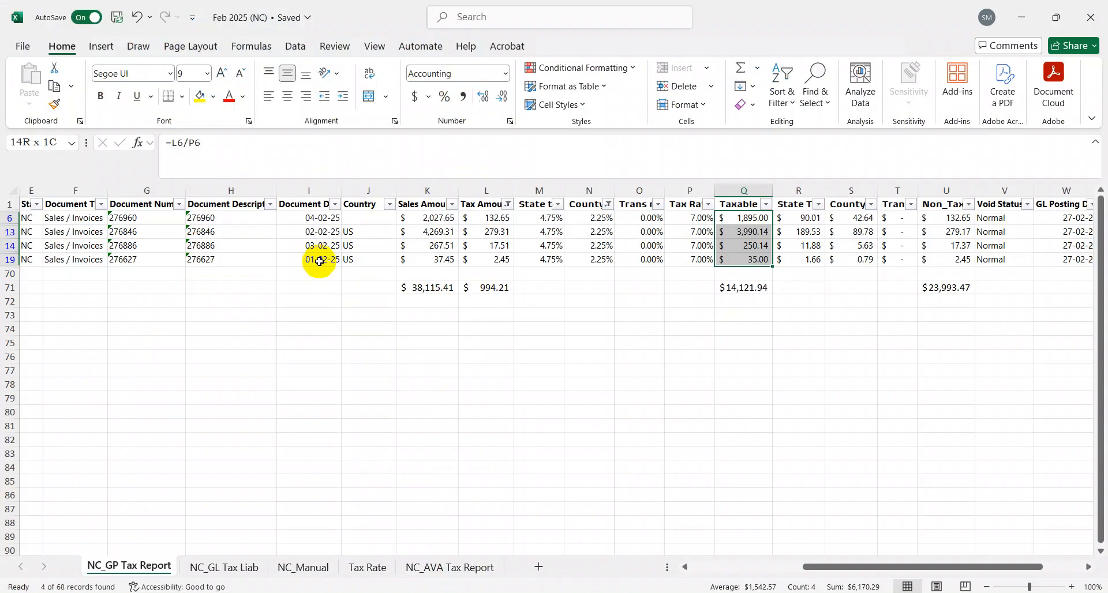
{"action": "key", "text": "ctrl+Up"}
{"action": "key", "text": "ctrl+a"}
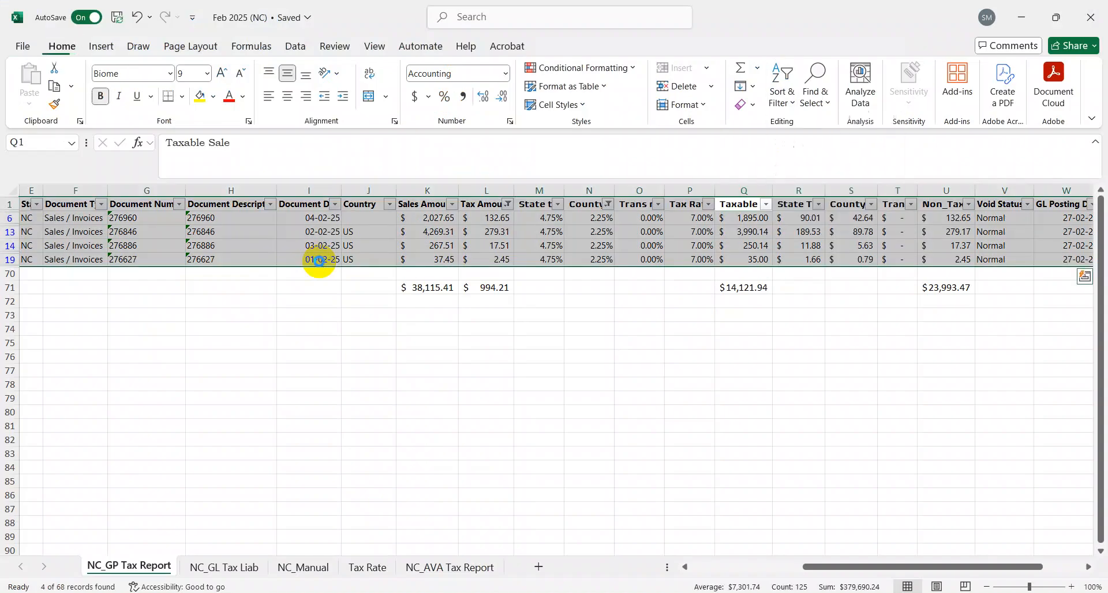
{"action": "key", "text": "ctrl+Up"}
{"action": "key", "text": "Left"}
{"action": "key", "text": "Left"}
{"action": "key", "text": "alt+Down"}
{"action": "key", "text": "Down"}
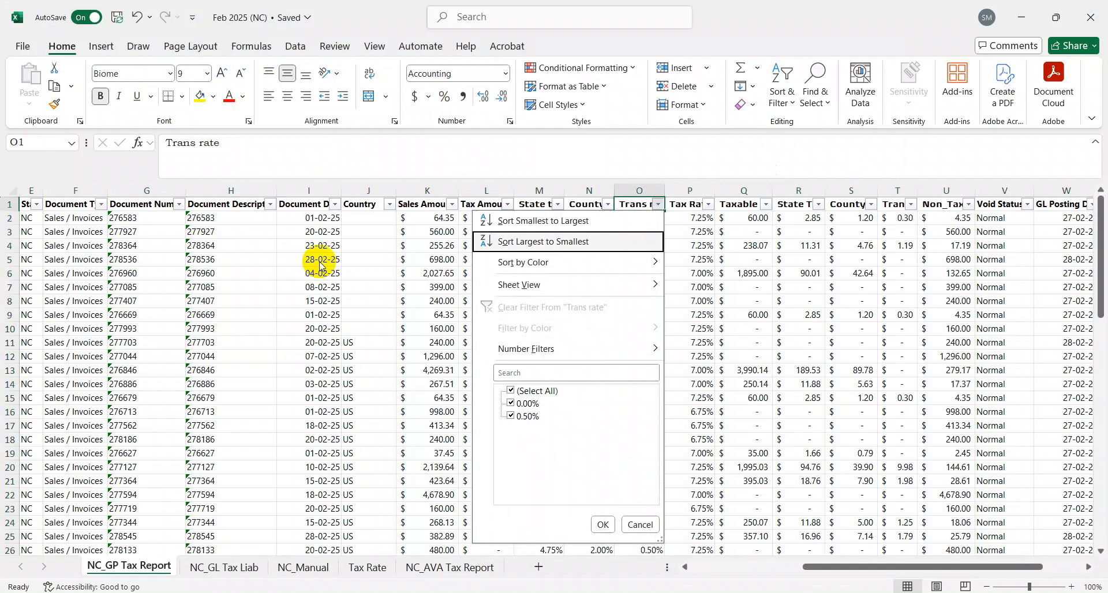
{"action": "key", "text": "Down"}
{"action": "key", "text": "Down"}
{"action": "key", "text": "Down"}
{"action": "key", "text": "Down"}
{"action": "key", "text": "Down"}
{"action": "key", "text": "Down"}
{"action": "key", "text": "Down"}
{"action": "key", "text": "Up"}
{"action": "key", "text": "Return"}
Exclude the zero-tax ($-) rows from the 0.50% transit records using the Tax Amount filter.
{"action": "key", "text": "Left"}
{"action": "key", "text": "Left"}
{"action": "key", "text": "Left"}
{"action": "key", "text": "alt+Down"}
{"action": "key", "text": "Down"}
{"action": "key", "text": "Down"}
{"action": "key", "text": "Down"}
{"action": "key", "text": "Down"}
{"action": "key", "text": "Down"}
{"action": "key", "text": "Down"}
{"action": "key", "text": "Down"}
{"action": "key", "text": "Down"}
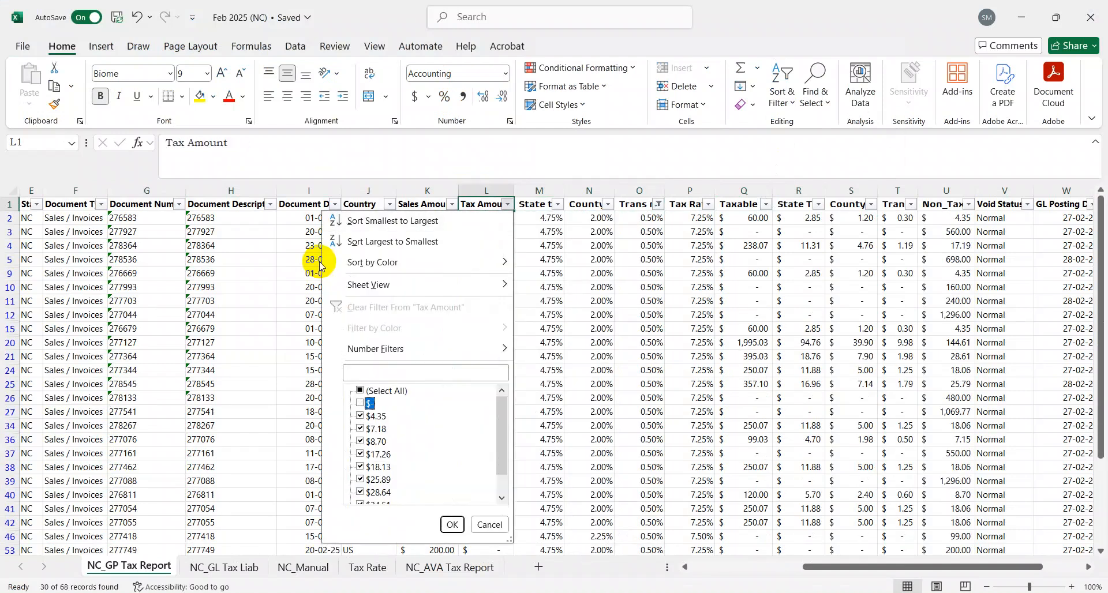
{"action": "key", "text": "Return"}
Sum the filtered Taxable Sale values and enter 5,110.62 as the .5% Transit County Rate receipts on the browser's E-500 return.
{"action": "key", "text": "Right"}
{"action": "key", "text": "Right"}
{"action": "key", "text": "Right"}
{"action": "key", "text": "Right"}
{"action": "key", "text": "Right"}
{"action": "key", "text": "Down"}
{"action": "key", "text": "ctrl+shift+Down"}
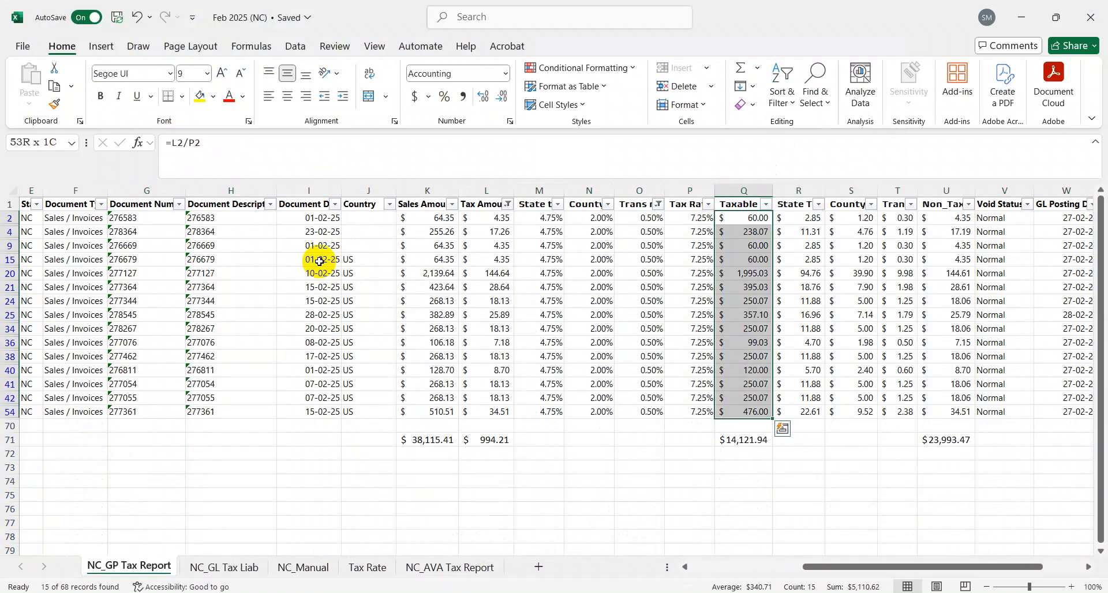
{"action": "key", "text": "alt+Tab"}
{"action": "type", "text": "5110.62"}
{"action": "key", "text": "Tab"}
{"action": "key", "text": "Tab"}
{"action": "key", "text": "Tab"}
Compare the Tax Amount total in the Excel report with the total tax on the browser's E-500 return.
{"action": "key", "text": "alt+Tab"}
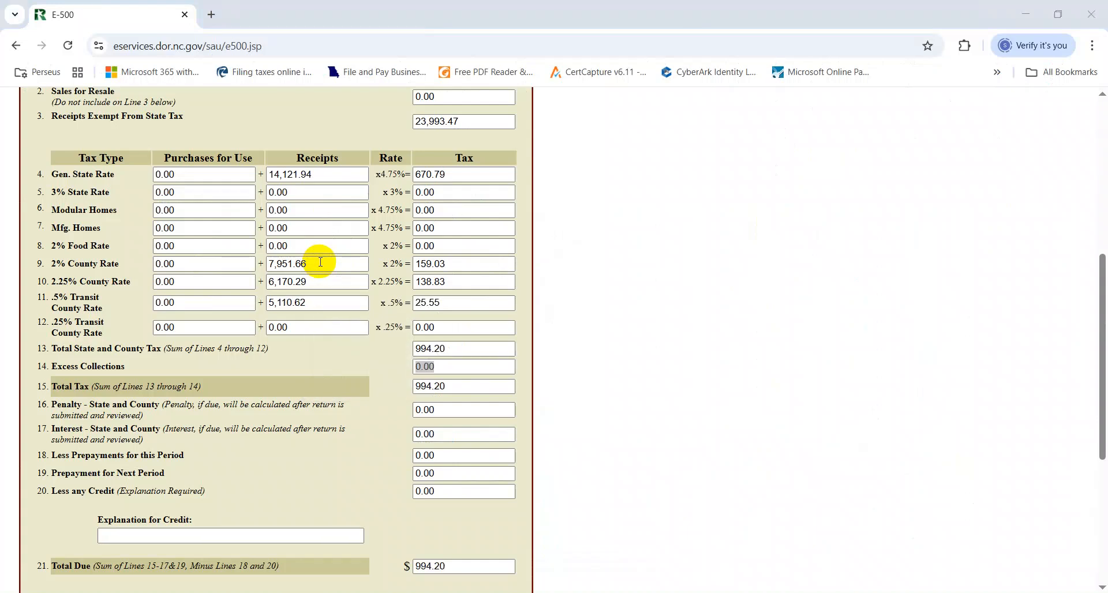
{"action": "key", "text": "Up"}
{"action": "key", "text": "alt+Tab"}
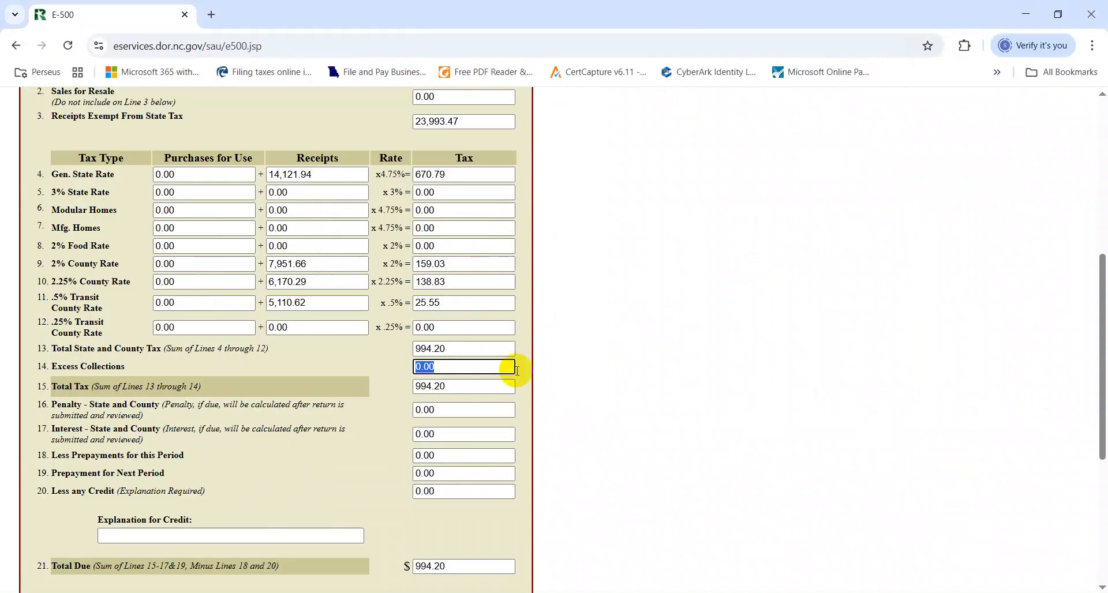
{"action": "key", "text": "alt+Tab"}
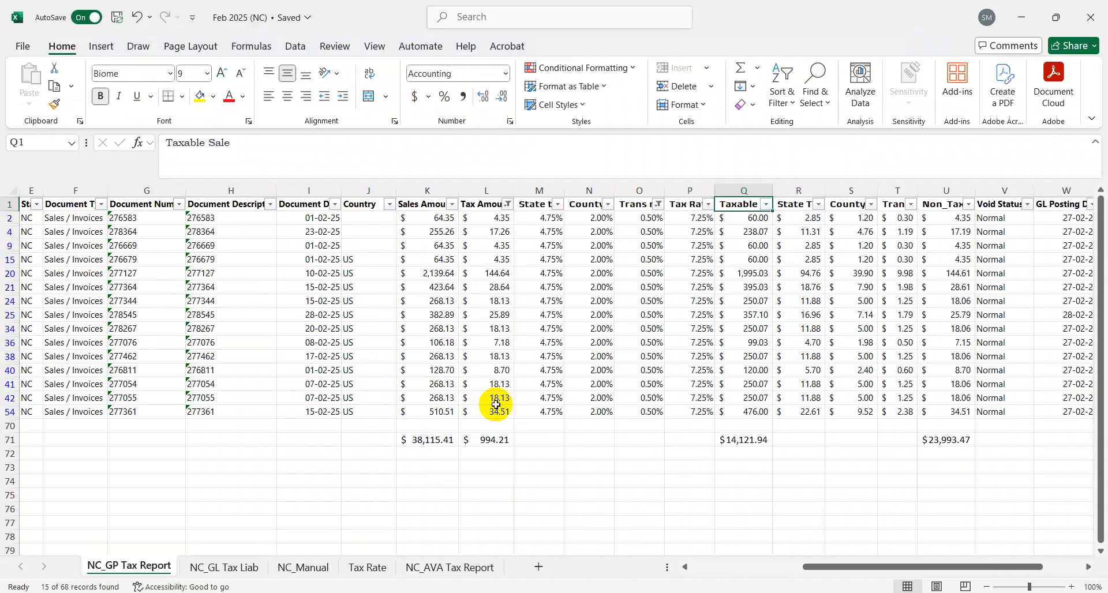
{"action": "left_click", "coordinate": [484, 455]}
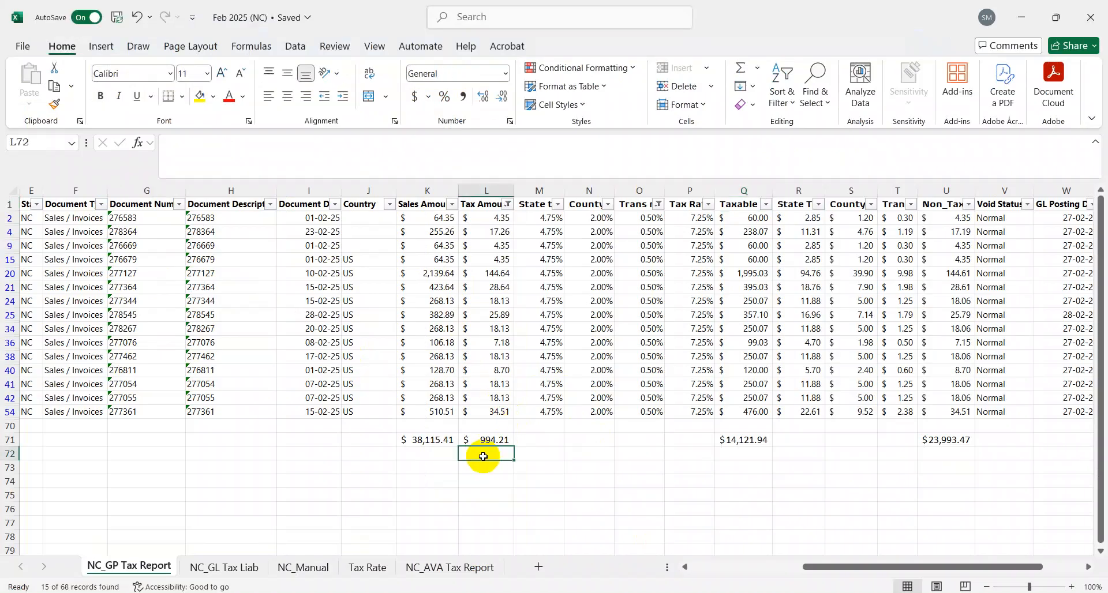
{"action": "key", "text": "alt+Tab"}
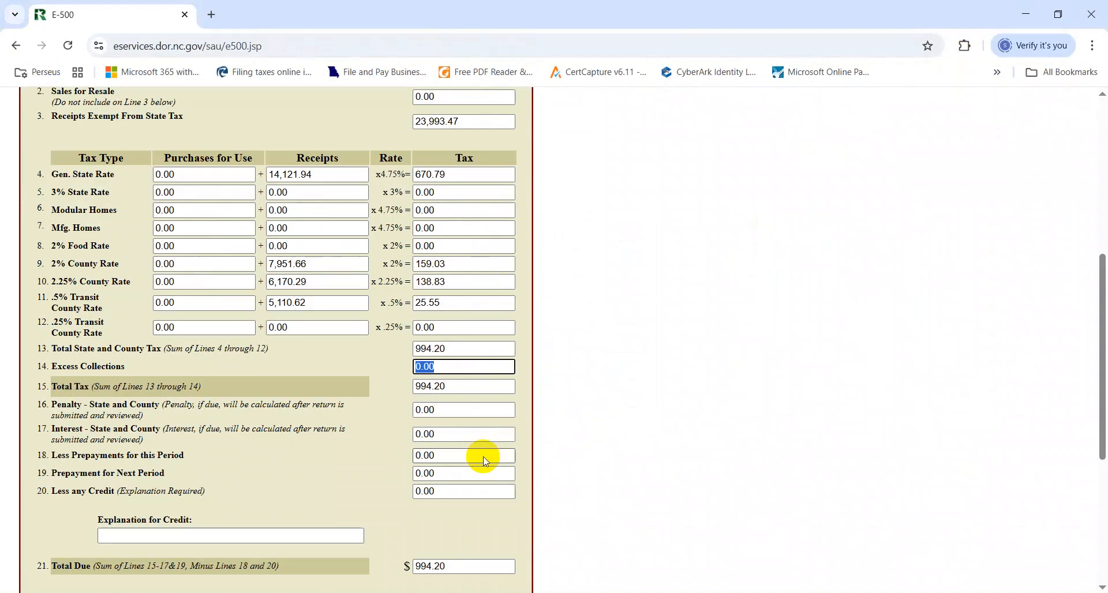
{"action": "left_click", "coordinate": [661, 344]}
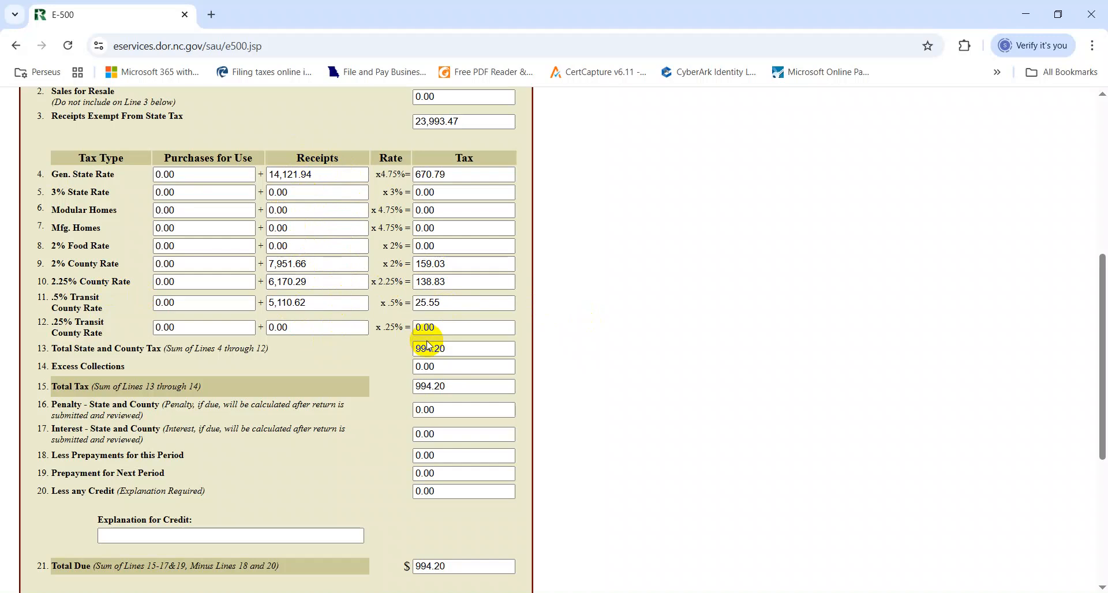
Proceed from the E-500 return to the E-536 county schedule and look through its county list and totals row.
{"action": "scroll", "coordinate": [1098, 361], "scroll_direction": "down", "scroll_amount": 5}
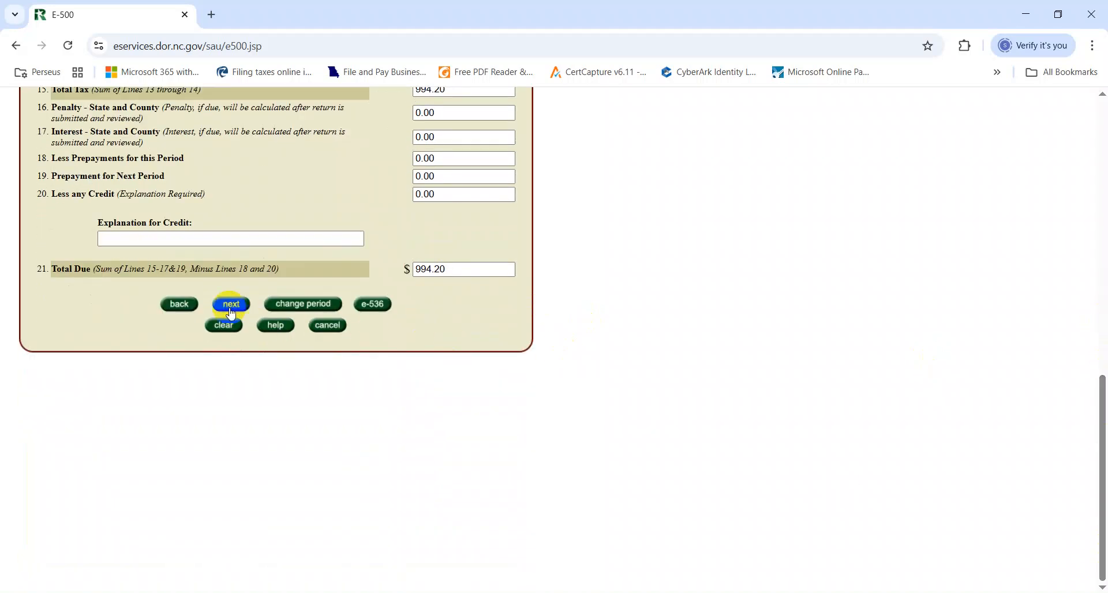
{"action": "left_click", "coordinate": [231, 311]}
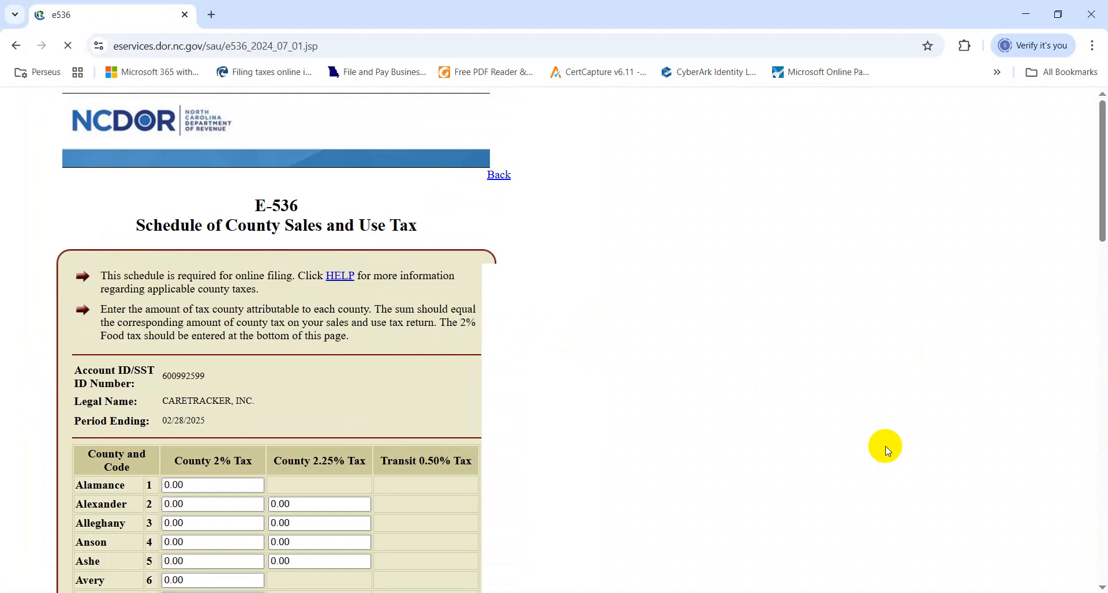
{"action": "scroll", "coordinate": [1098, 123], "scroll_direction": "down", "scroll_amount": 5}
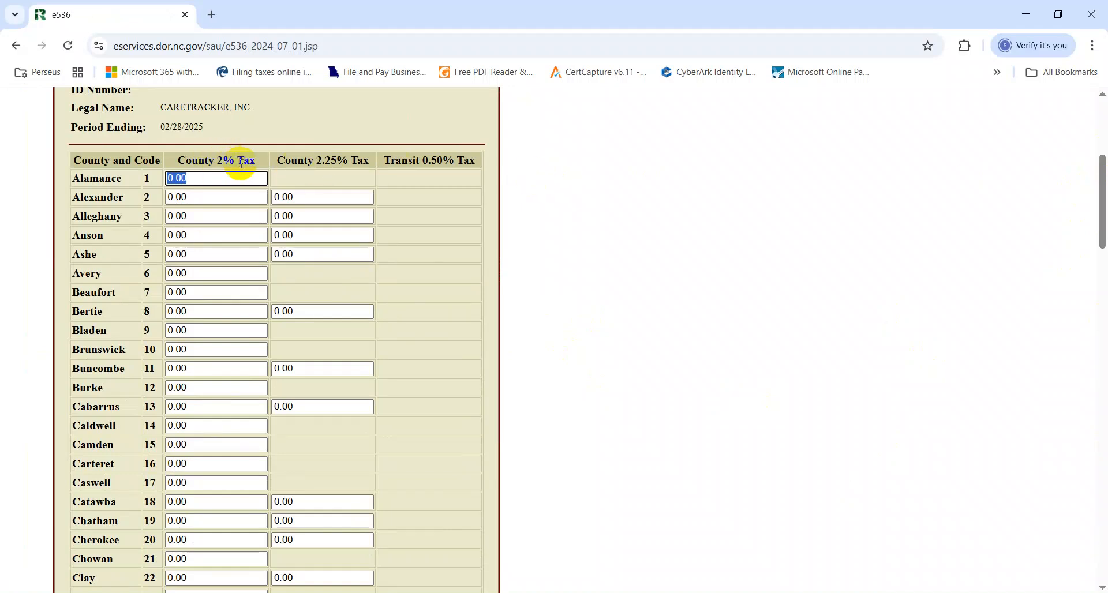
{"action": "left_click_drag", "start_coordinate": [1090, 178], "coordinate": [1099, 537]}
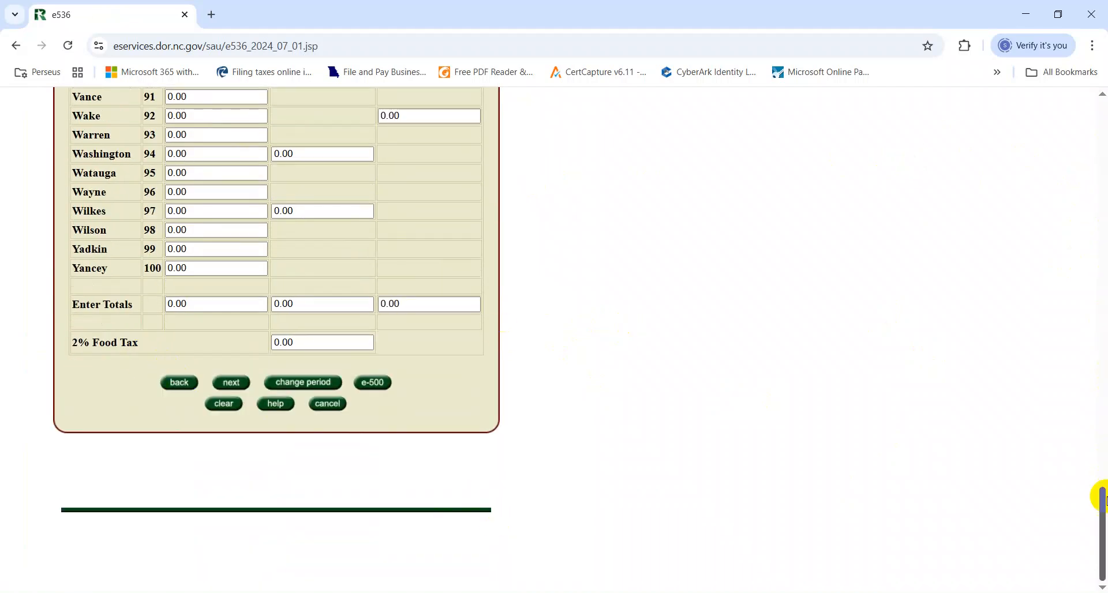
{"action": "left_click_drag", "start_coordinate": [1103, 522], "coordinate": [1098, 202]}
Switch back to the Excel report and reset all its column filters.
{"action": "key", "text": "alt+Tab"}
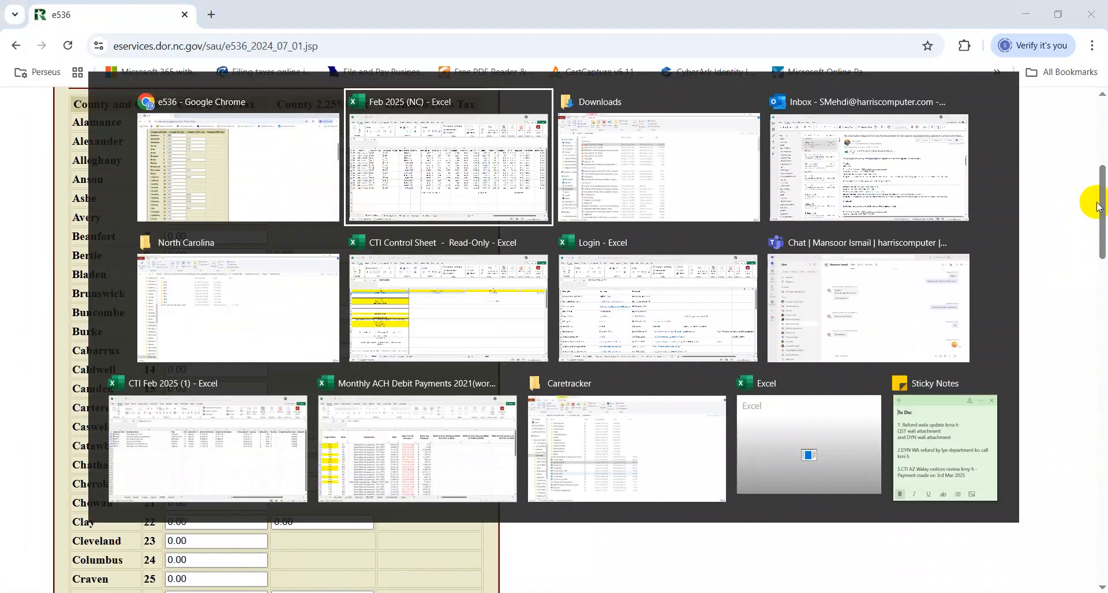
{"action": "key", "text": "ctrl+Up"}
{"action": "key", "text": "ctrl+Up"}
{"action": "key", "text": "ctrl+Up"}
{"action": "key", "text": "ctrl+a"}
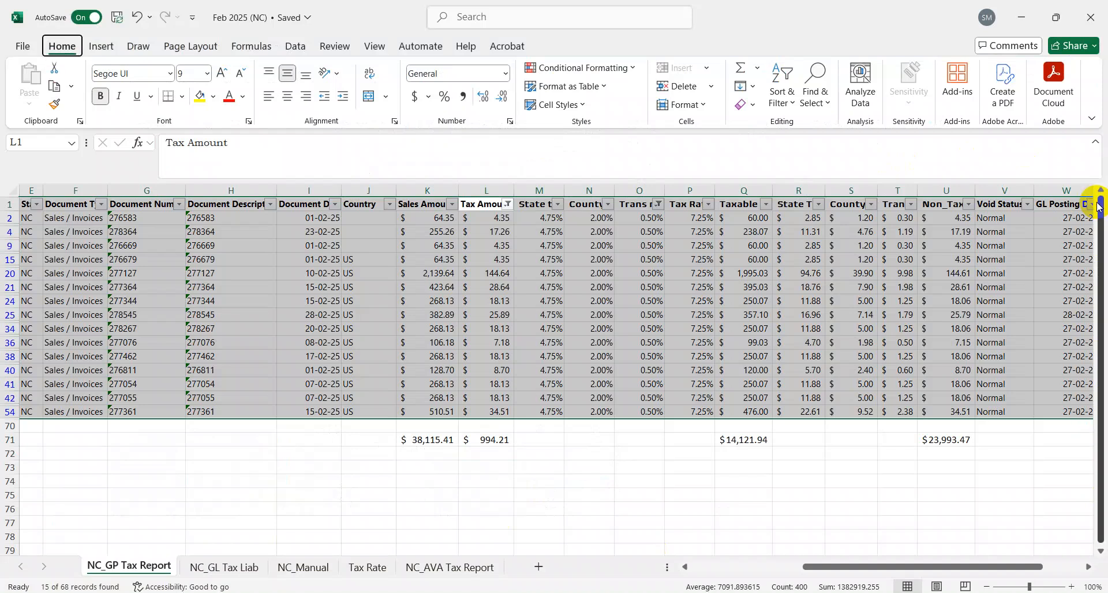
{"action": "key", "text": "ctrl+shift+l"}
{"action": "key", "text": "ctrl+shift+l"}
Exclude the zero-tax ($-) rows from the full report using the Tax Amount filter.
{"action": "key", "text": "Right"}
{"action": "key", "text": "Right"}
{"action": "key", "text": "Right"}
{"action": "key", "text": "Right"}
{"action": "key", "text": "Right"}
{"action": "key", "text": "Right"}
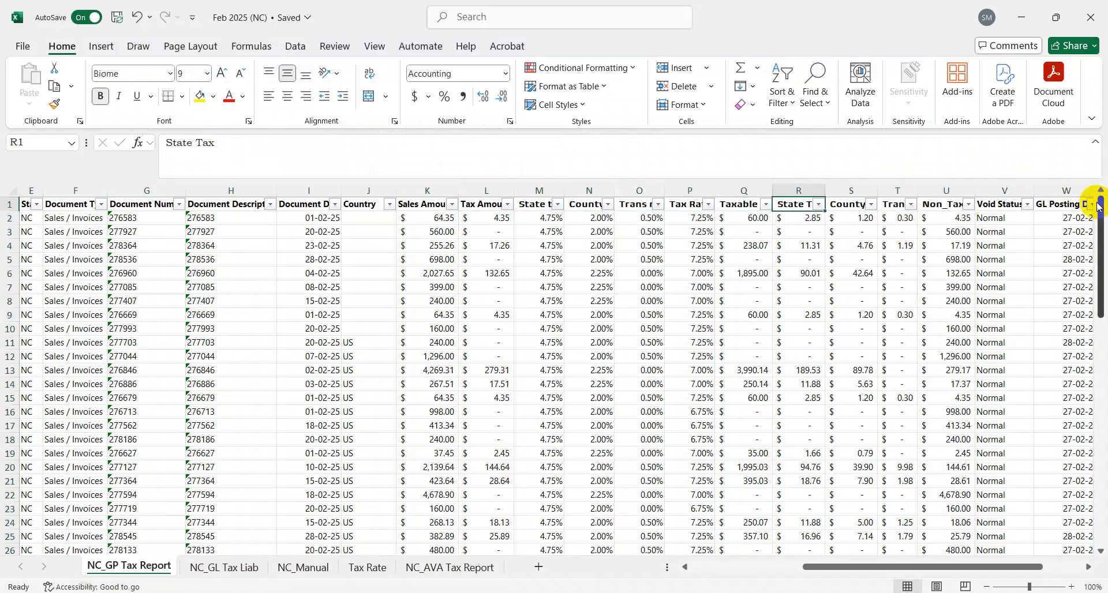
{"action": "key", "text": "Left"}
{"action": "key", "text": "Right"}
{"action": "key", "text": "Left"}
{"action": "key", "text": "Left"}
{"action": "key", "text": "Left"}
{"action": "key", "text": "ctrl+Left"}
{"action": "key", "text": "Right"}
{"action": "key", "text": "Right"}
{"action": "key", "text": "Right"}
{"action": "key", "text": "Right"}
{"action": "key", "text": "Right"}
{"action": "key", "text": "Right"}
{"action": "key", "text": "Right"}
{"action": "key", "text": "Right"}
{"action": "key", "text": "Right"}
{"action": "key", "text": "Right"}
{"action": "key", "text": "Right"}
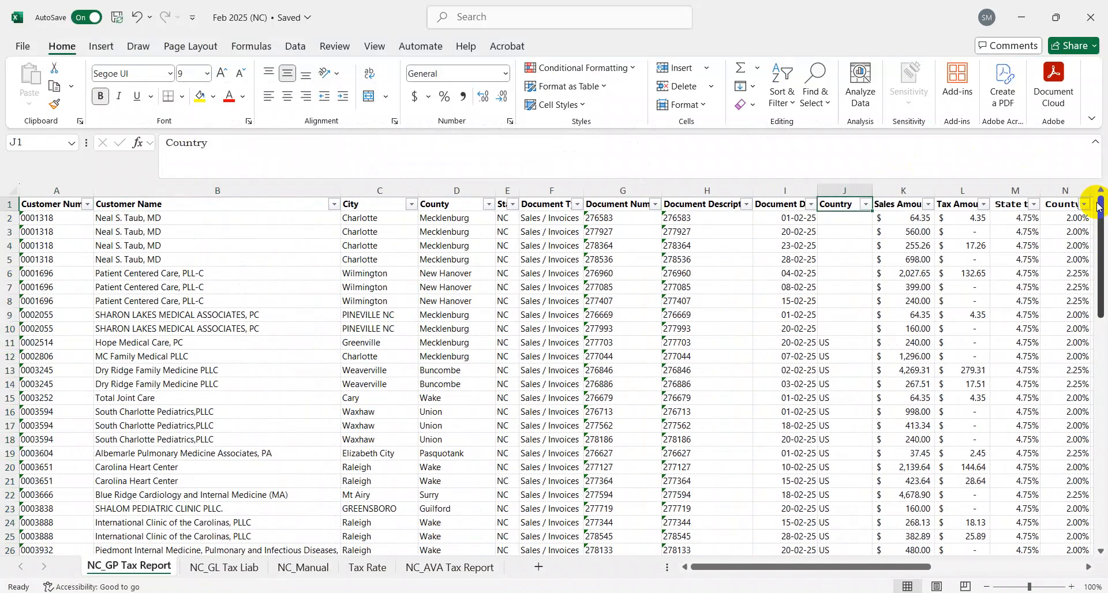
{"action": "key", "text": "alt+Down"}
{"action": "key", "text": "Down"}
{"action": "key", "text": "Down"}
{"action": "key", "text": "Down"}
{"action": "key", "text": "Down"}
{"action": "key", "text": "Down"}
{"action": "key", "text": "Down"}
{"action": "key", "text": "Down"}
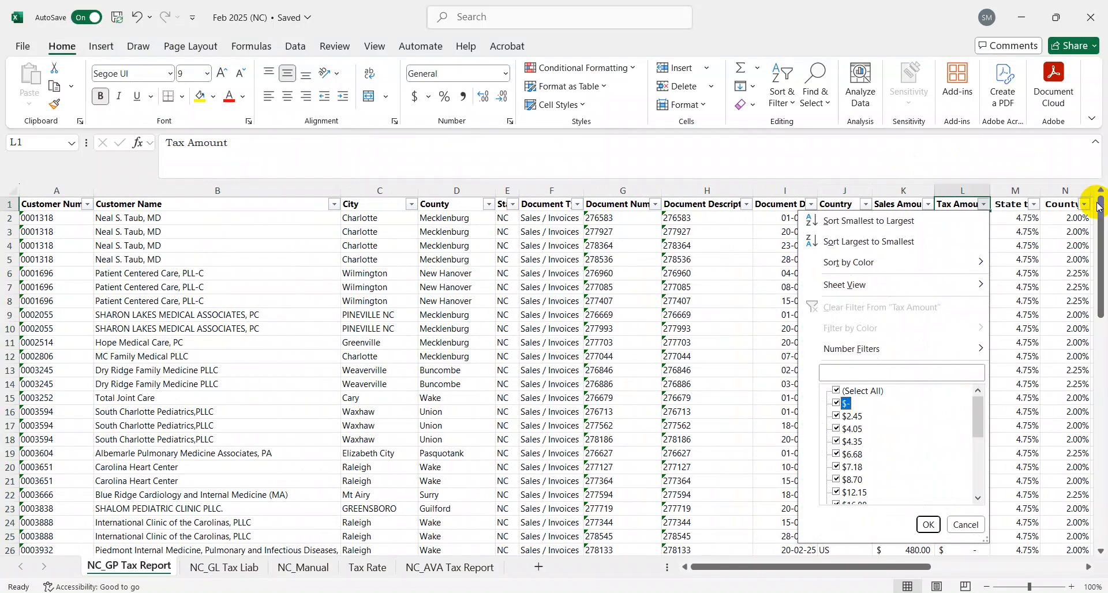
{"action": "key", "text": "Return"}
Filter the County Tax rate column to 2.00%, leaving out the 2.25% records.
{"action": "key", "text": "Down"}
{"action": "key", "text": "Up"}
{"action": "key", "text": "Home"}
{"action": "key", "text": "Right"}
{"action": "key", "text": "Right"}
{"action": "key", "text": "Right"}
{"action": "key", "text": "Right"}
{"action": "key", "text": "Right"}
{"action": "key", "text": "Right"}
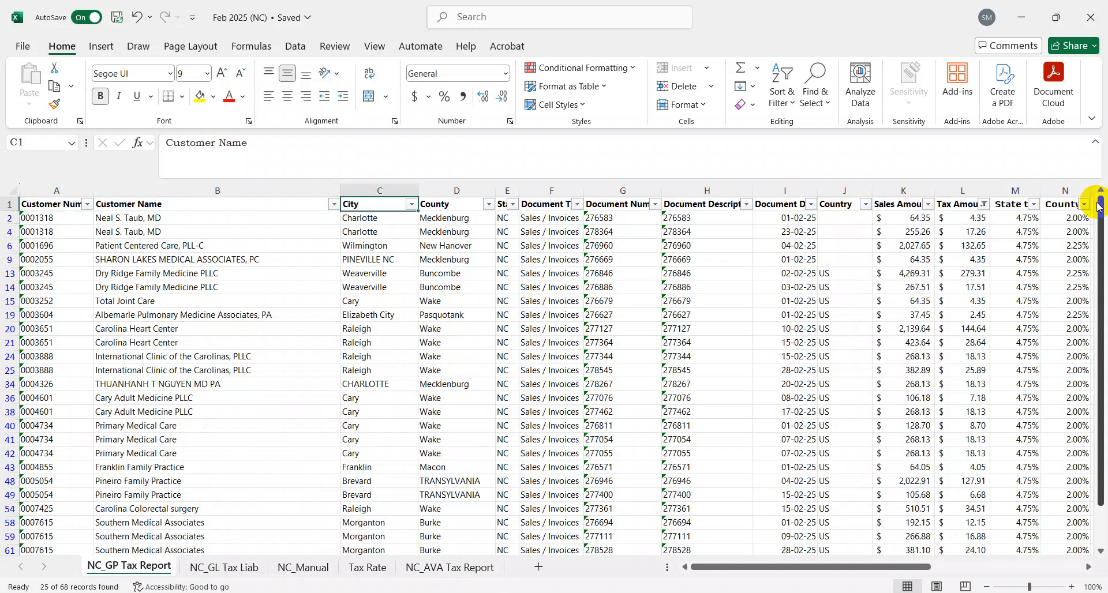
{"action": "key", "text": "Right"}
{"action": "key", "text": "Right"}
{"action": "key", "text": "Right"}
{"action": "key", "text": "Right"}
{"action": "key", "text": "Right"}
{"action": "key", "text": "Right"}
{"action": "key", "text": "Right"}
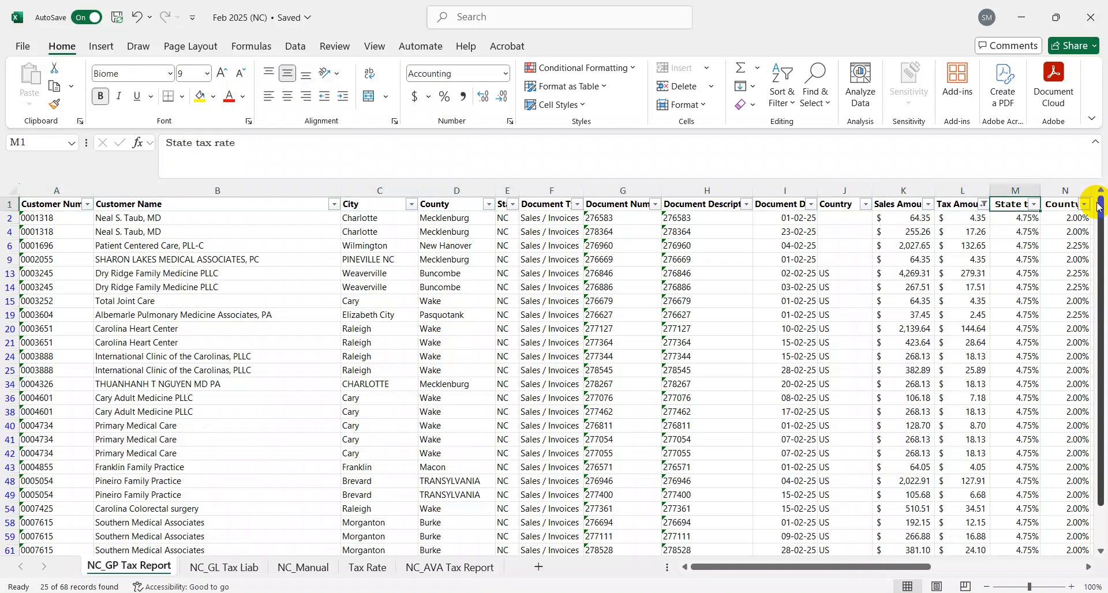
{"action": "key", "text": "alt+Down"}
{"action": "key", "text": "Down"}
{"action": "key", "text": "Down"}
{"action": "key", "text": "Down"}
{"action": "key", "text": "Down"}
{"action": "key", "text": "Down"}
{"action": "key", "text": "Down"}
{"action": "key", "text": "Down"}
{"action": "key", "text": "Down"}
{"action": "key", "text": "space"}
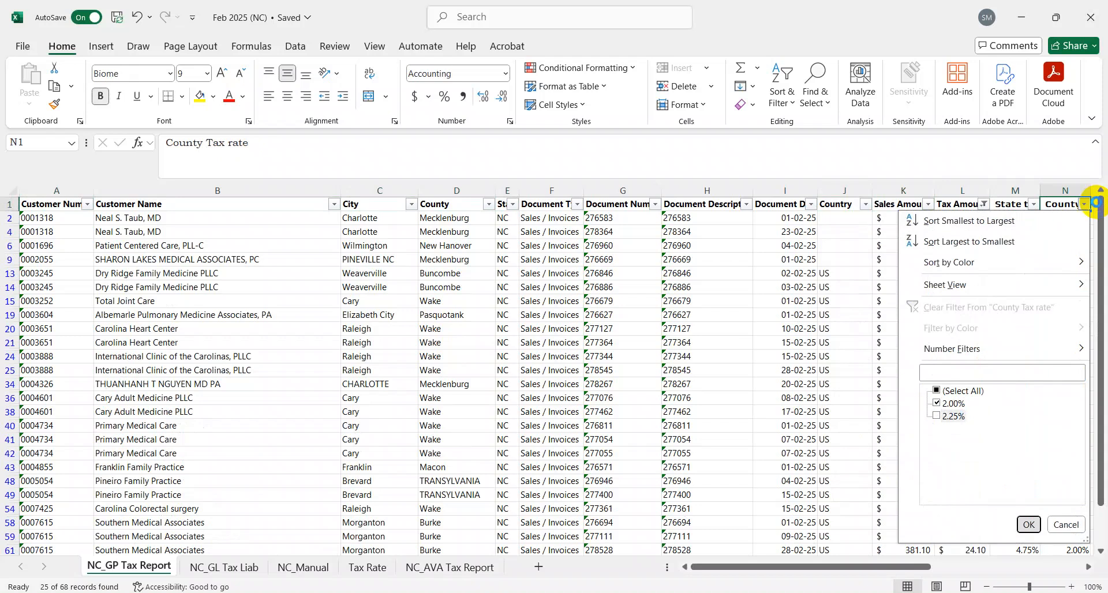
{"action": "key", "text": "Return"}
Filter the County column of the 2% records to Burke only.
{"action": "key", "text": "Left"}
{"action": "key", "text": "Left"}
{"action": "key", "text": "Left"}
{"action": "key", "text": "Left"}
{"action": "key", "text": "Left"}
{"action": "key", "text": "Left"}
{"action": "key", "text": "Left"}
{"action": "key", "text": "Left"}
{"action": "key", "text": "Left"}
{"action": "key", "text": "Left"}
{"action": "key", "text": "alt+Down"}
{"action": "key", "text": "Down"}
{"action": "key", "text": "Down"}
{"action": "key", "text": "Down"}
{"action": "key", "text": "Down"}
{"action": "key", "text": "Down"}
{"action": "key", "text": "Down"}
{"action": "key", "text": "space"}
{"action": "key", "text": "Down"}
{"action": "key", "text": "space"}
{"action": "key", "text": "Return"}
Copy the county name Burke from the report and find it on the browser's E-536 schedule.
{"action": "key", "text": "Down"}
{"action": "key", "text": "ctrl+c"}
{"action": "key", "text": "alt+Tab"}
{"action": "key", "text": "ctrl+f"}
{"action": "key", "text": "ctrl+v"}
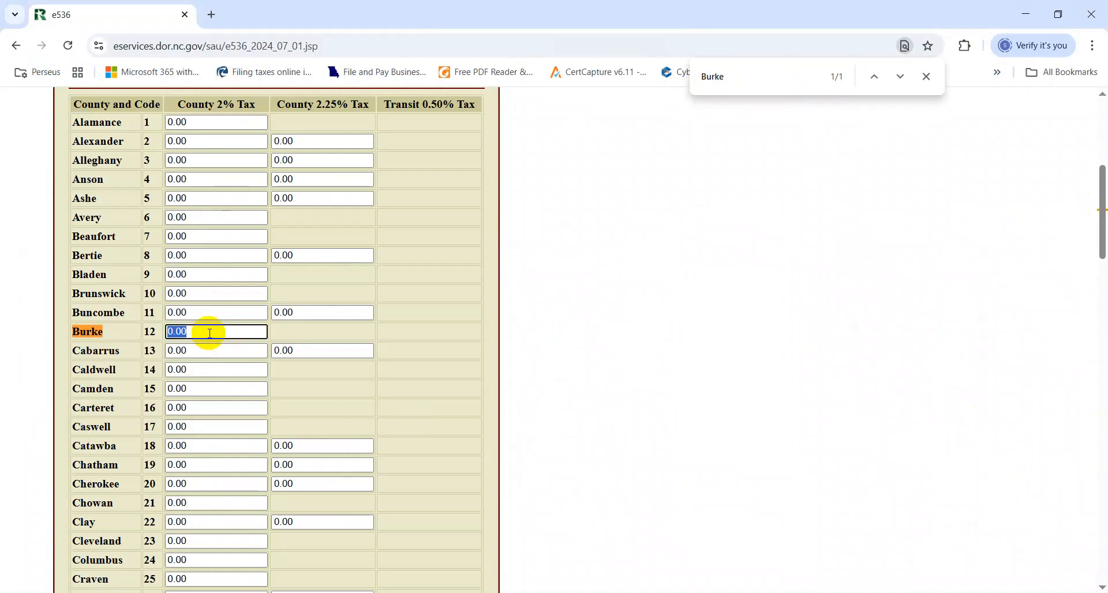
Switch to the Excel report and select the County Tax amounts of the filtered Burke rows.
{"action": "key", "text": "alt+Tab"}
{"action": "key", "text": "Up"}
{"action": "key", "text": "Right"}
{"action": "key", "text": "Right"}
{"action": "key", "text": "Right"}
{"action": "key", "text": "Right"}
{"action": "key", "text": "Right"}
{"action": "key", "text": "Right"}
{"action": "key", "text": "Right"}
{"action": "key", "text": "Right"}
{"action": "key", "text": "Right"}
{"action": "key", "text": "Right"}
{"action": "key", "text": "Right"}
{"action": "key", "text": "Right"}
{"action": "key", "text": "Right"}
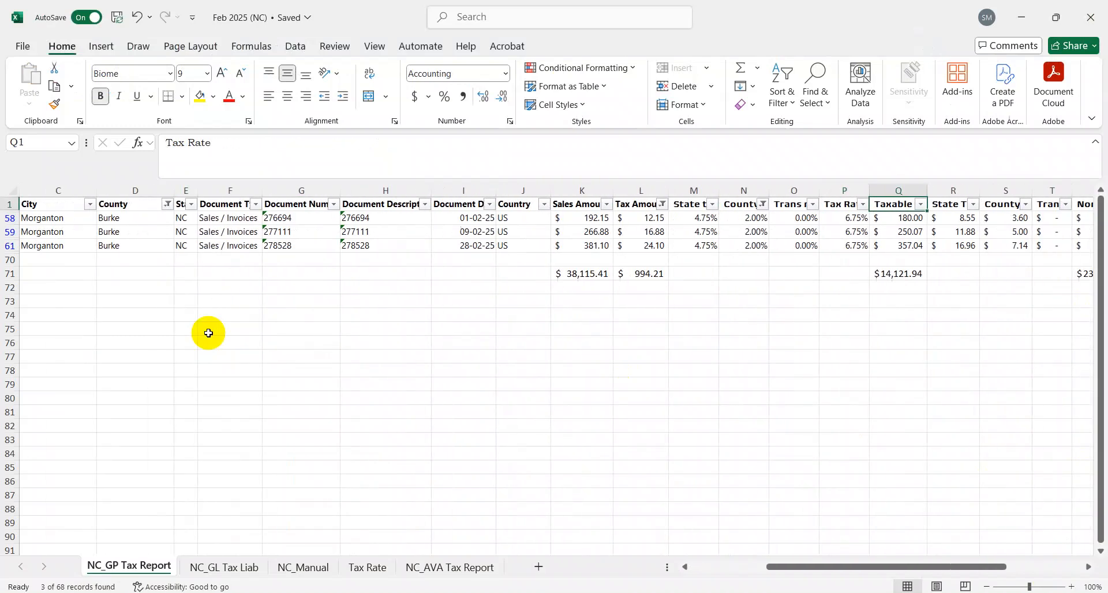
{"action": "key", "text": "Left"}
{"action": "key", "text": "Left"}
{"action": "key", "text": "Left"}
{"action": "key", "text": "Right"}
{"action": "key", "text": "Right"}
{"action": "key", "text": "Right"}
{"action": "key", "text": "Right"}
{"action": "key", "text": "Right"}
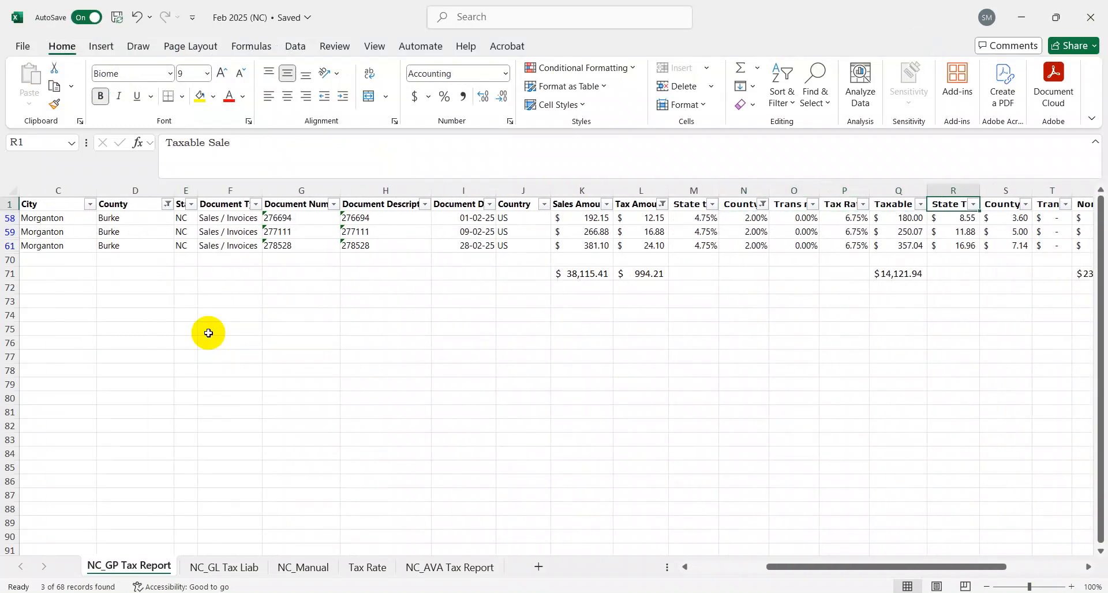
{"action": "key", "text": "shift+Down"}
{"action": "key", "text": "shift+Down"}
{"action": "key", "text": "shift+Down"}
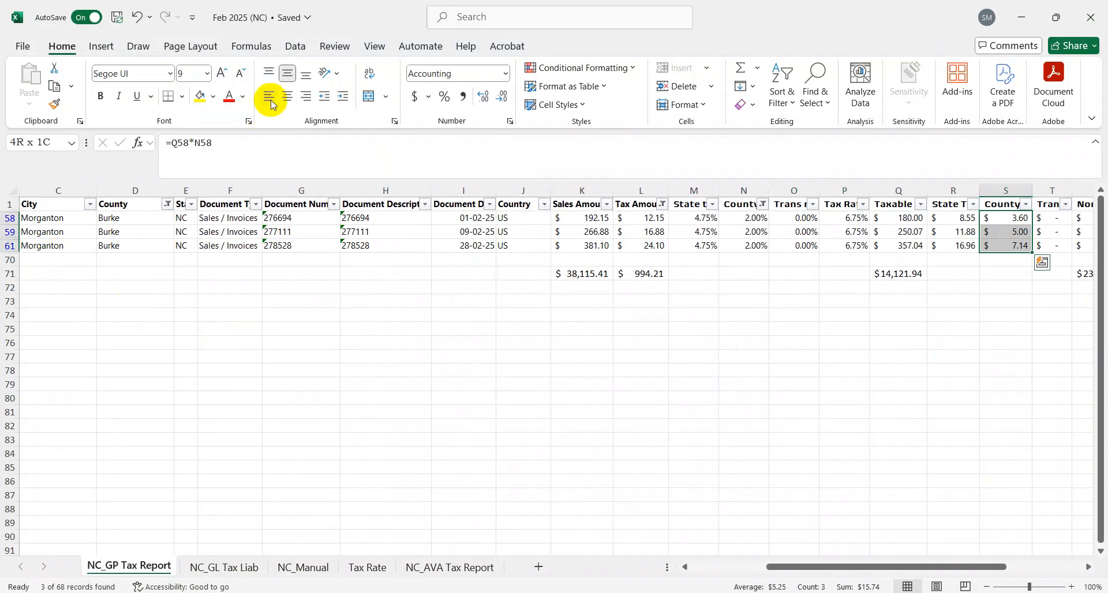
Highlight the County Tax column header in yellow and check the formula behind the first Burke row's county tax.
{"action": "key", "text": "shift+Up"}
{"action": "key", "text": "shift+Up"}
{"action": "key", "text": "shift+Up"}
{"action": "key", "text": "Down"}
{"action": "key", "text": "F2"}
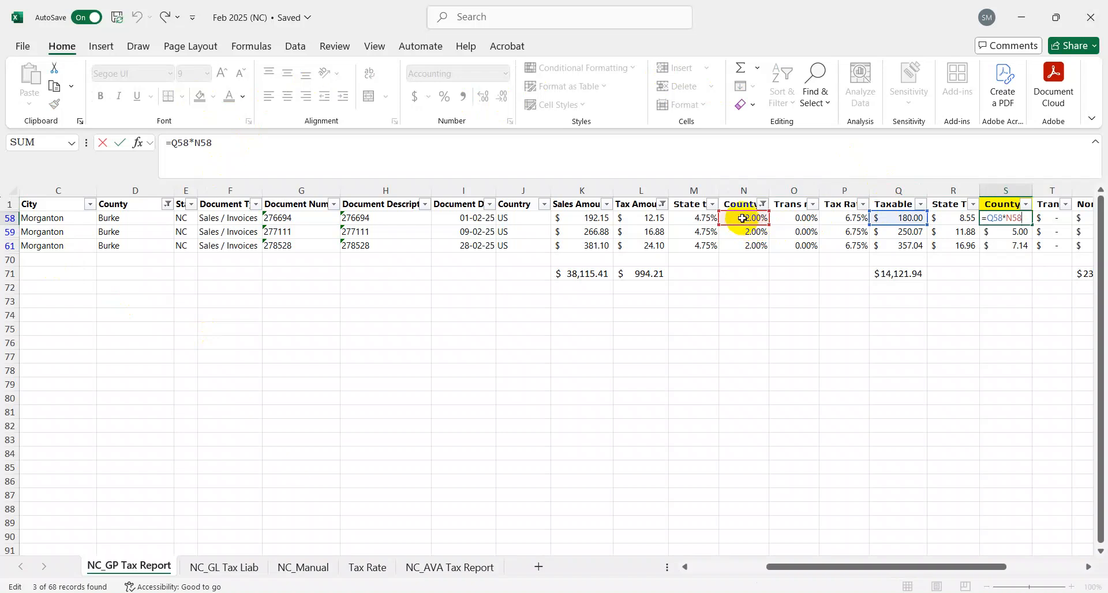
{"action": "left_click", "coordinate": [1005, 315]}
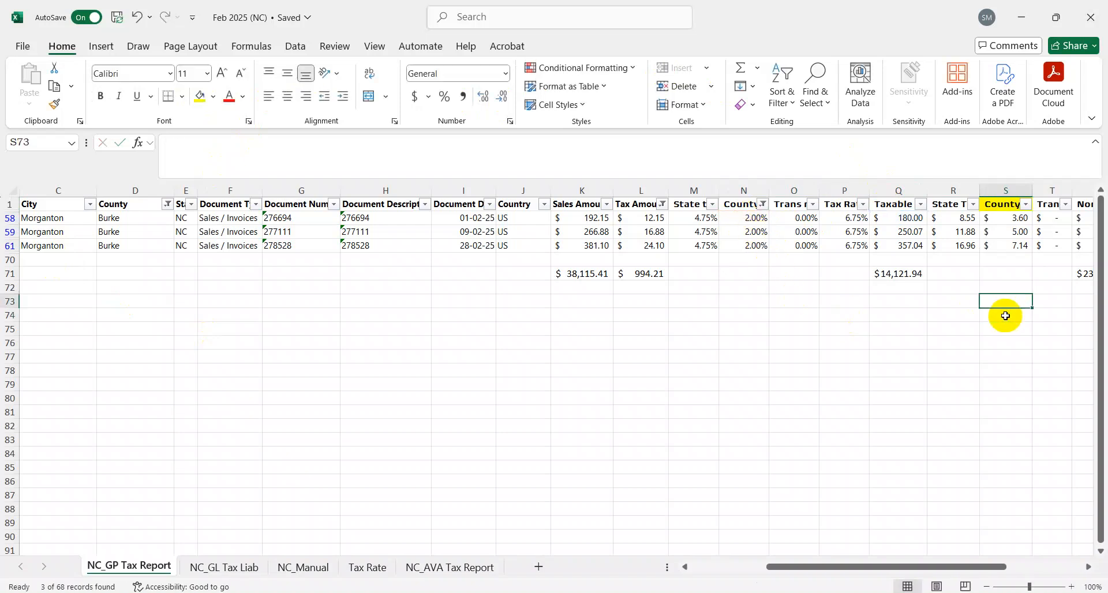
Enter 3.6 from the first Burke row as Burke's County 2% tax on the browser's E-536 schedule.
{"action": "key", "text": "Up"}
{"action": "key", "text": "Up"}
{"action": "key", "text": "Up"}
{"action": "key", "text": "Up"}
{"action": "key", "text": "Up"}
{"action": "key", "text": "Up"}
{"action": "key", "text": "alt+Tab"}
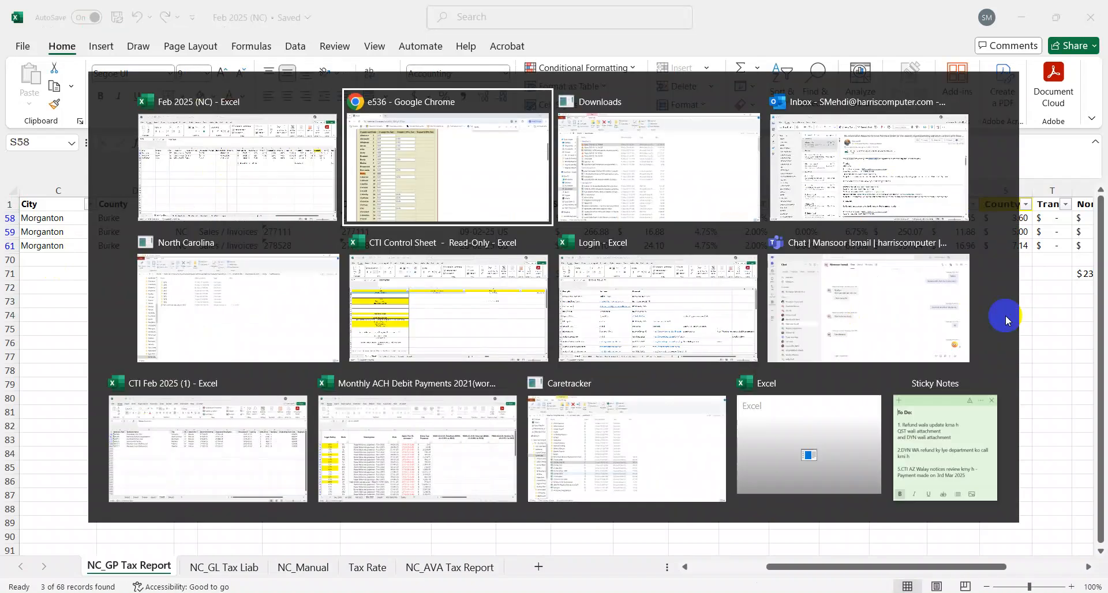
{"action": "type", "text": "3.6"}
Return to the Excel report and copy the County Tax amounts of all Burke rows.
{"action": "key", "text": "alt+Tab"}
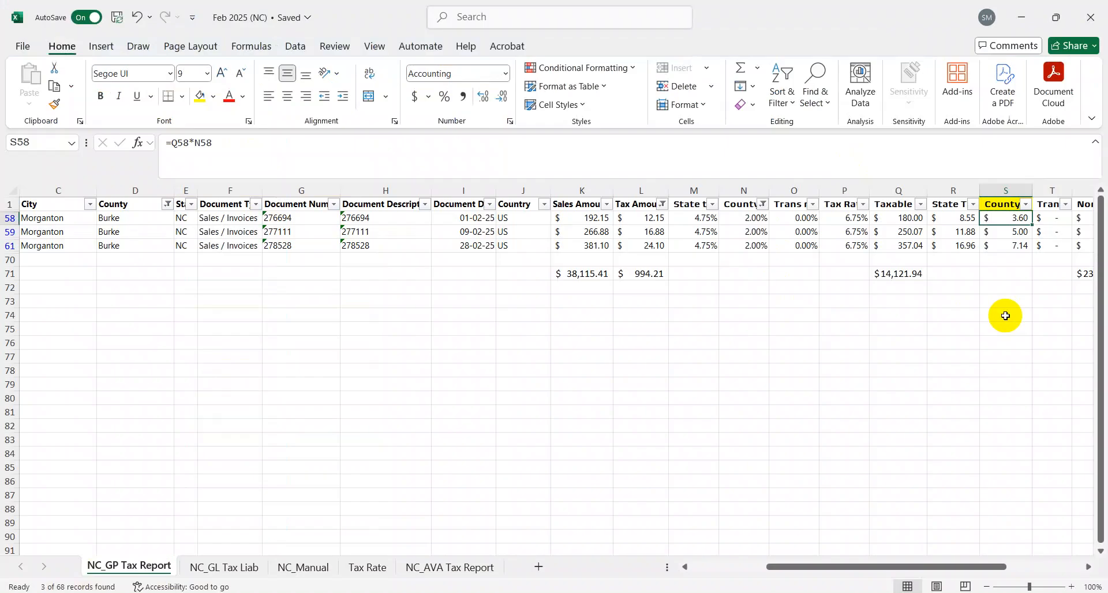
{"action": "key", "text": "Home"}
{"action": "key", "text": "Right"}
{"action": "key", "text": "Right"}
{"action": "key", "text": "Right"}
{"action": "key", "text": "Right"}
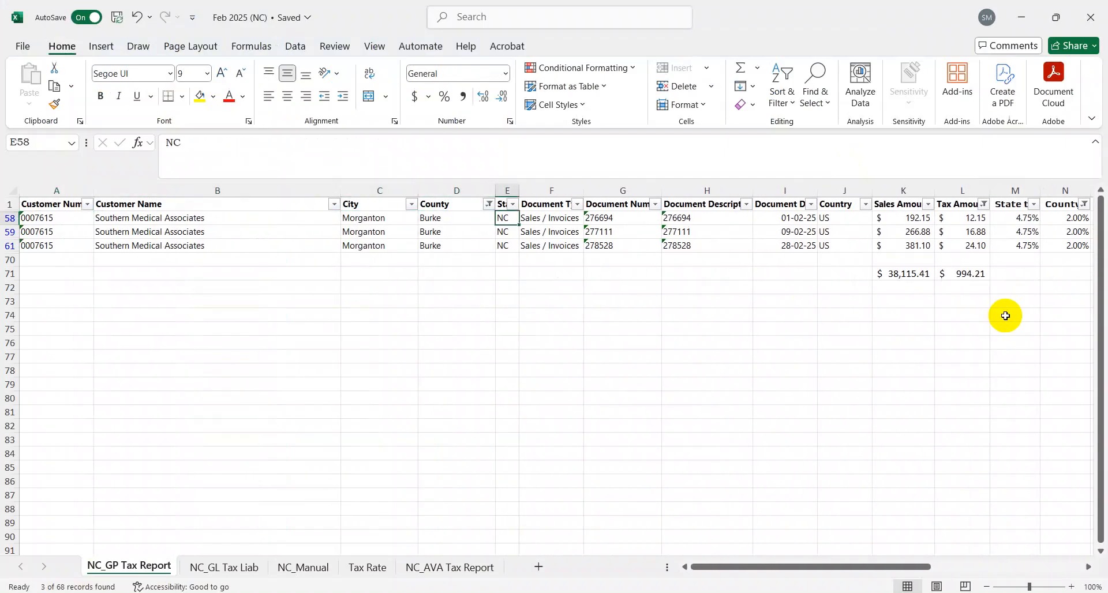
{"action": "key", "text": "ctrl+Right"}
{"action": "key", "text": "Up"}
{"action": "key", "text": "Left"}
{"action": "key", "text": "Left"}
{"action": "key", "text": "Left"}
{"action": "key", "text": "Left"}
{"action": "key", "text": "Left"}
{"action": "key", "text": "Left"}
{"action": "key", "text": "Down"}
{"action": "key", "text": "ctrl+shift+Down"}
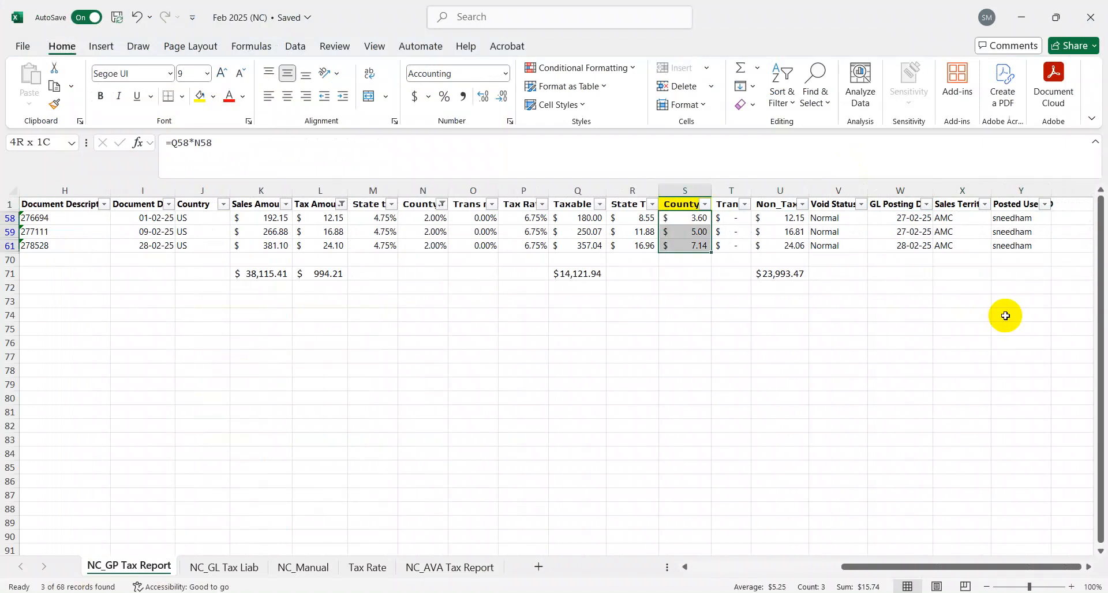
{"action": "key", "text": "ctrl+c"}
Set Burke's County 2% tax to 15.74 on the browser's E-536 schedule and close the page search.
{"action": "key", "text": "alt+Tab"}
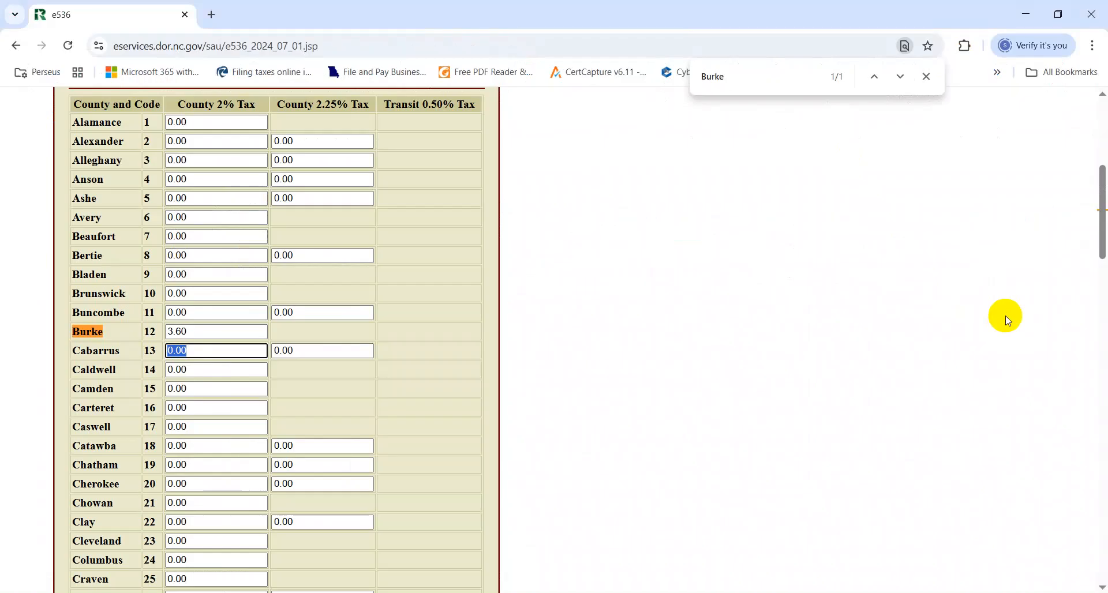
{"action": "key", "text": "shift+Tab"}
{"action": "type", "text": "15.74"}
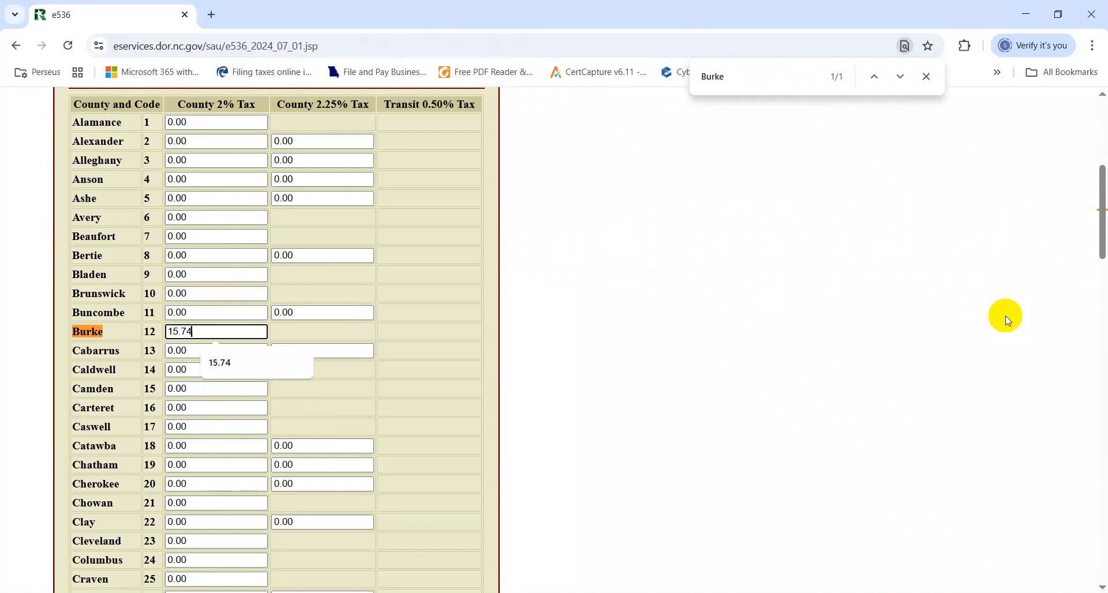
{"action": "key", "text": "Escape"}
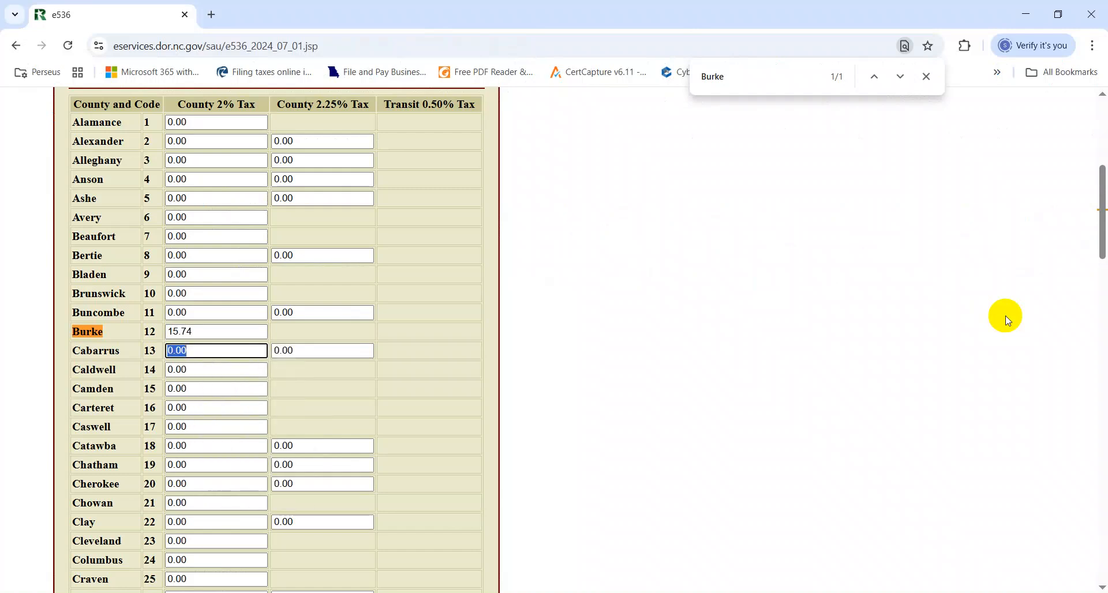
{"action": "left_click", "coordinate": [922, 81]}
Change the County filter of the Excel report from Burke to Macon only.
{"action": "key", "text": "alt+Tab"}
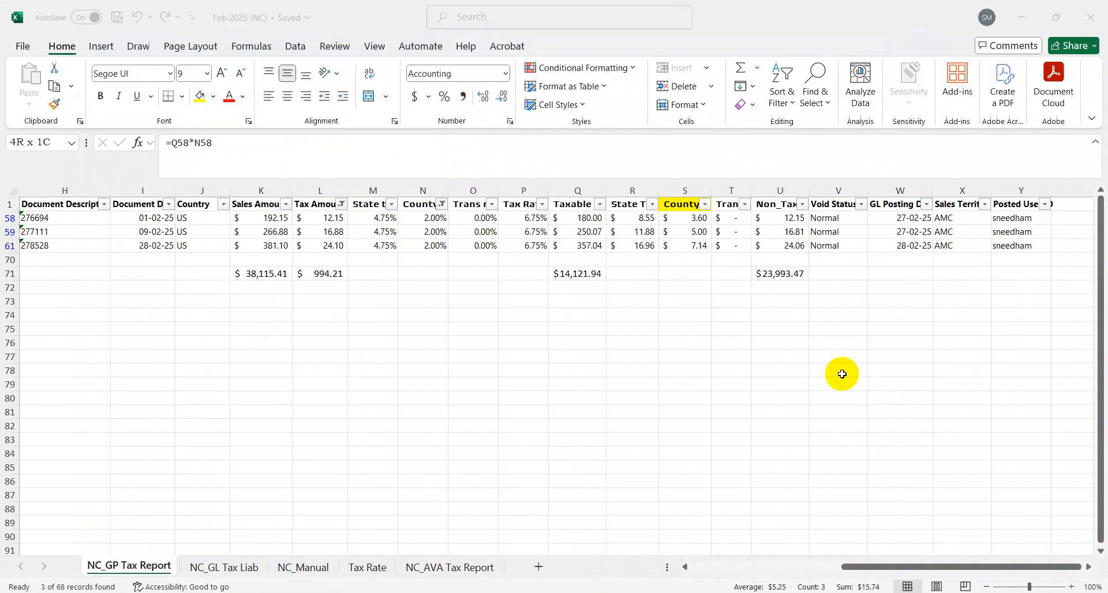
{"action": "key", "text": "ctrl+Left"}
{"action": "key", "text": "Right"}
{"action": "key", "text": "Right"}
{"action": "key", "text": "Right"}
{"action": "key", "text": "alt+Down"}
{"action": "key", "text": "Down"}
{"action": "key", "text": "Down"}
{"action": "key", "text": "Down"}
{"action": "key", "text": "Down"}
{"action": "key", "text": "Down"}
{"action": "key", "text": "Down"}
{"action": "key", "text": "Down"}
{"action": "key", "text": "Down"}
{"action": "key", "text": "Down"}
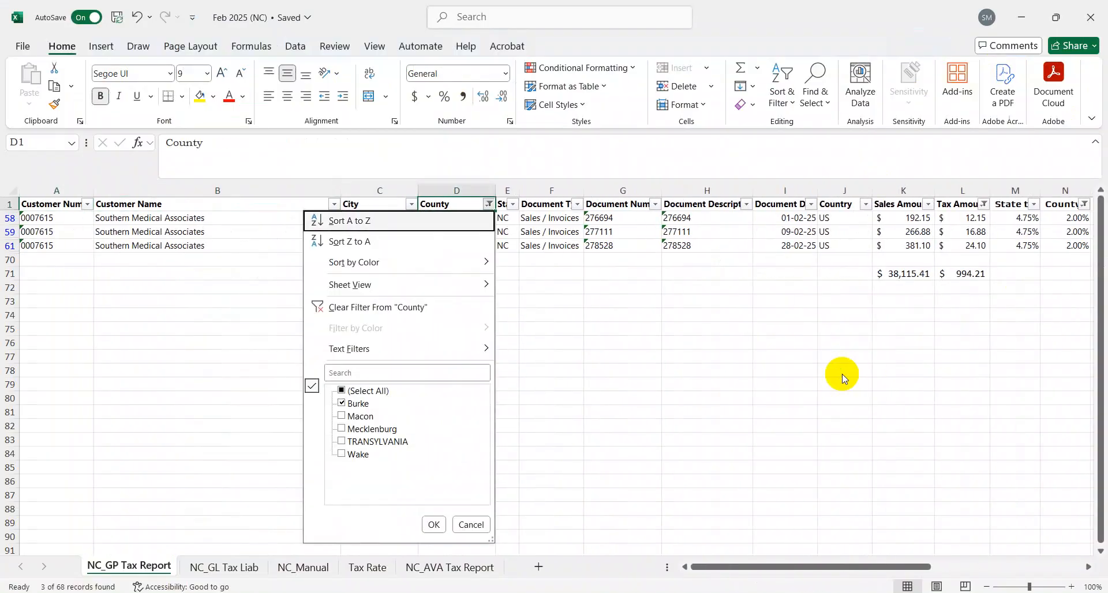
{"action": "key", "text": "space"}
{"action": "key", "text": "Return"}
Copy the county name Macon from the report and find it on the browser's E-536 schedule.
{"action": "key", "text": "Down"}
{"action": "key", "text": "ctrl+c"}
{"action": "key", "text": "alt+Tab"}
{"action": "key", "text": "ctrl+f"}
{"action": "key", "text": "ctrl+v"}
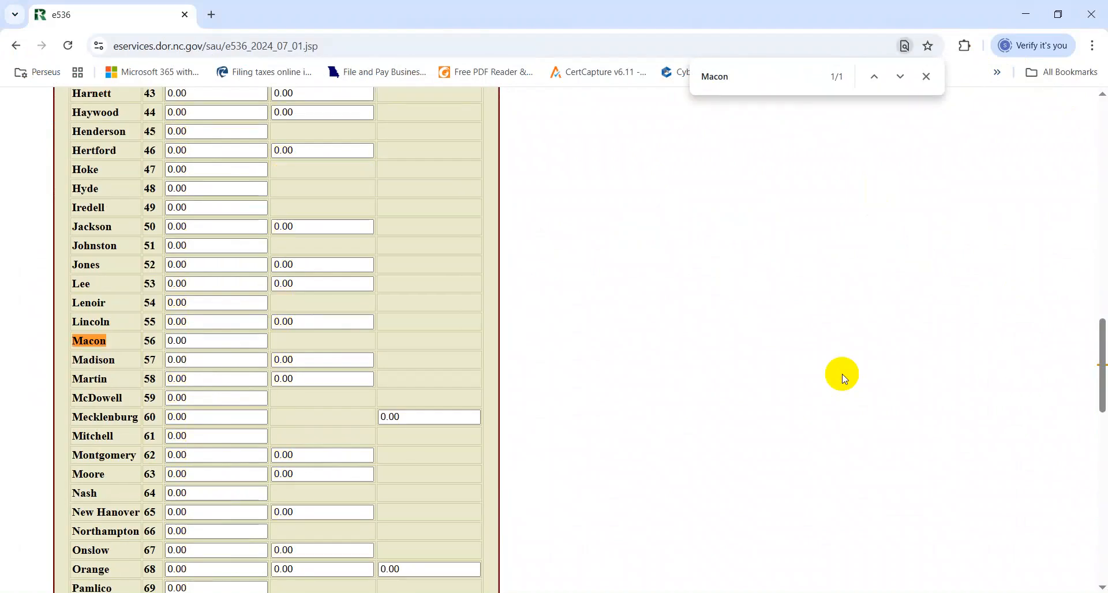
Look up Macon's County Tax in the Excel report and enter 1.2 as its County 2% tax on the E-536 schedule.
{"action": "key", "text": "alt+Tab"}
{"action": "key", "text": "Up"}
{"action": "key", "text": "Right"}
{"action": "key", "text": "Right"}
{"action": "key", "text": "Right"}
{"action": "key", "text": "Right"}
{"action": "key", "text": "Right"}
{"action": "key", "text": "Right"}
{"action": "key", "text": "Right"}
{"action": "key", "text": "Right"}
{"action": "key", "text": "Right"}
{"action": "key", "text": "Right"}
{"action": "key", "text": "Right"}
{"action": "key", "text": "Right"}
{"action": "key", "text": "Right"}
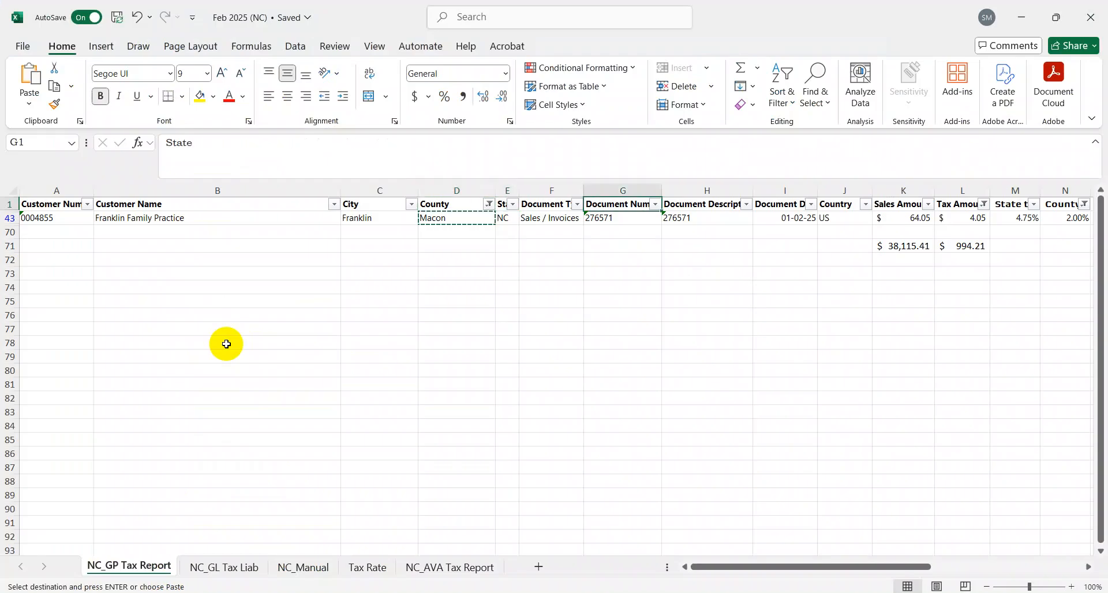
{"action": "key", "text": "Right"}
{"action": "key", "text": "Right"}
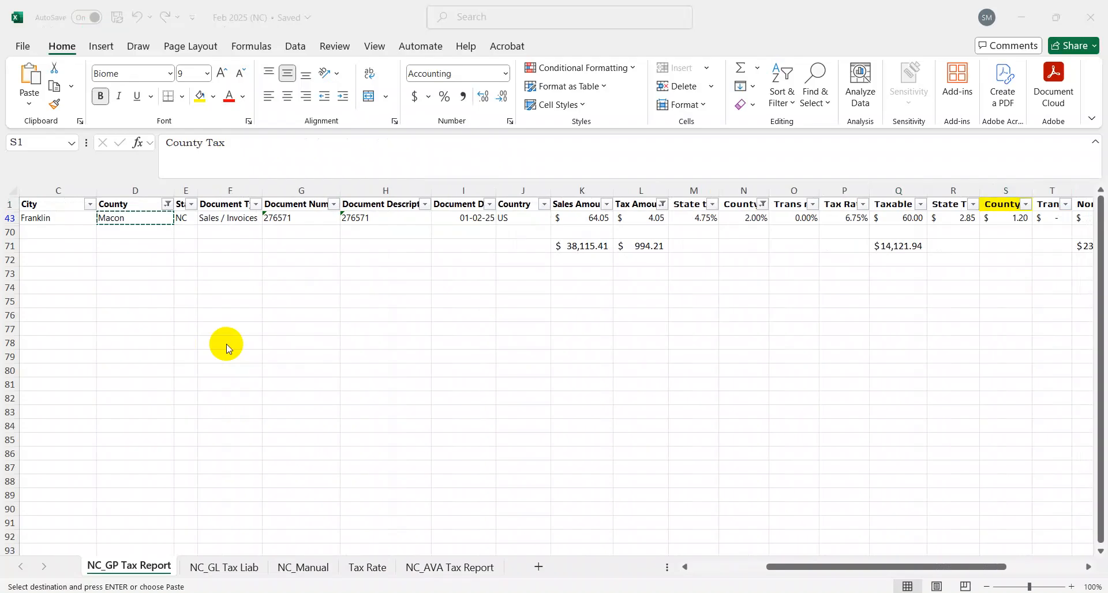
{"action": "key", "text": "alt+Tab"}
{"action": "left_click", "coordinate": [226, 341]}
{"action": "type", "text": "1.2"}
Filter the Excel report's County column to Mecklenburg only and find that county on the browser's E-536 schedule.
{"action": "key", "text": "alt+Tab"}
{"action": "key", "text": "ctrl+Home"}
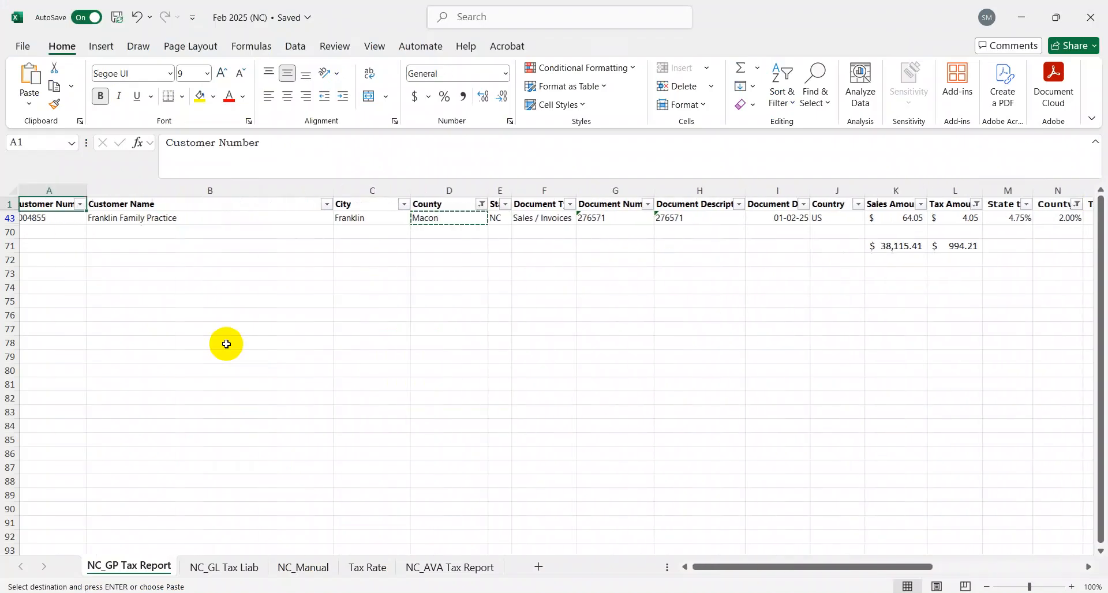
{"action": "key", "text": "Right"}
{"action": "key", "text": "Right"}
{"action": "key", "text": "Right"}
{"action": "key", "text": "alt+Down"}
{"action": "key", "text": "Down"}
{"action": "key", "text": "Down"}
{"action": "key", "text": "Down"}
{"action": "key", "text": "Down"}
{"action": "key", "text": "Down"}
{"action": "key", "text": "Down"}
{"action": "key", "text": "Down"}
{"action": "key", "text": "Down"}
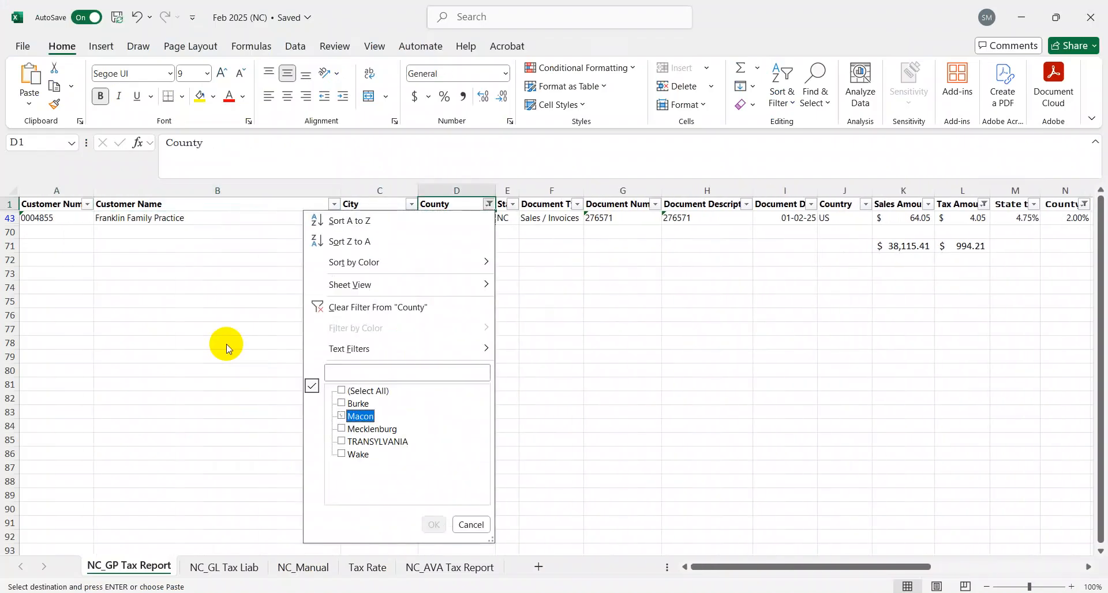
{"action": "key", "text": "Return"}
{"action": "key", "text": "alt+Tab"}
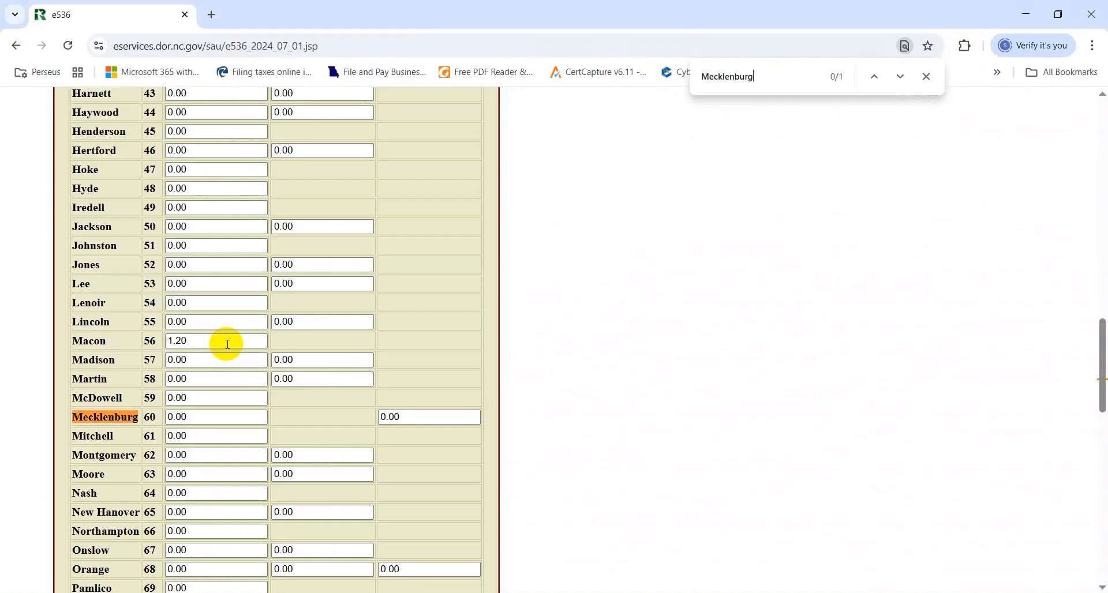
Select the County Tax amounts of the filtered Mecklenburg rows in the Excel report to get their sum.
{"action": "key", "text": "alt+Tab"}
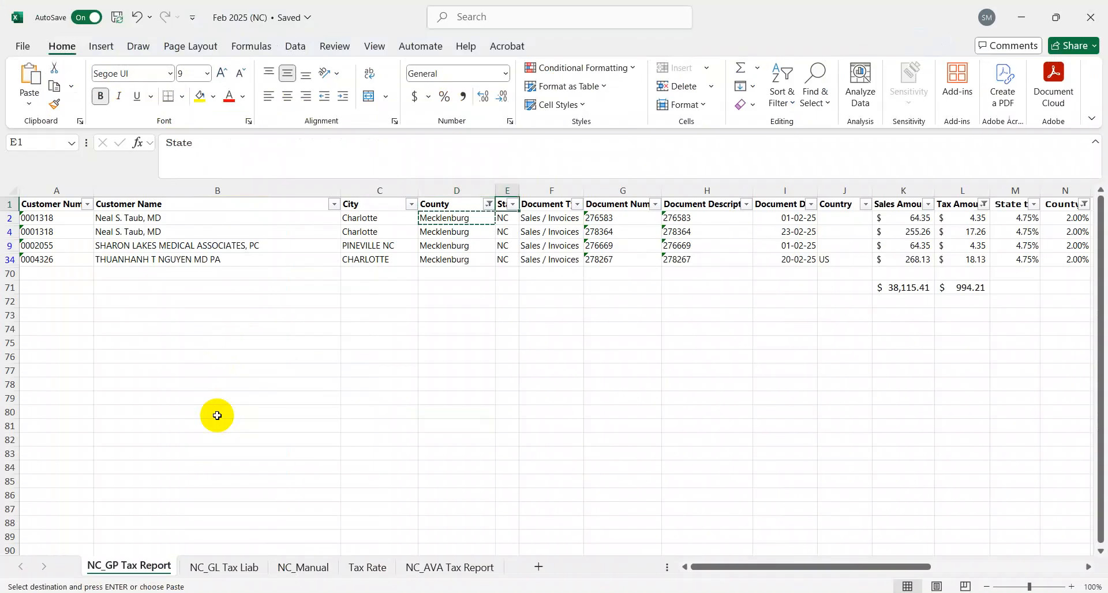
{"action": "key", "text": "Right"}
{"action": "key", "text": "Right"}
{"action": "key", "text": "Right"}
{"action": "key", "text": "Right"}
{"action": "key", "text": "Right"}
{"action": "key", "text": "Right"}
{"action": "key", "text": "Right"}
{"action": "key", "text": "Right"}
{"action": "key", "text": "Right"}
{"action": "key", "text": "Right"}
{"action": "key", "text": "Right"}
{"action": "key", "text": "Right"}
{"action": "key", "text": "Right"}
{"action": "key", "text": "Right"}
{"action": "key", "text": "Right"}
{"action": "key", "text": "ctrl+shift+Down"}
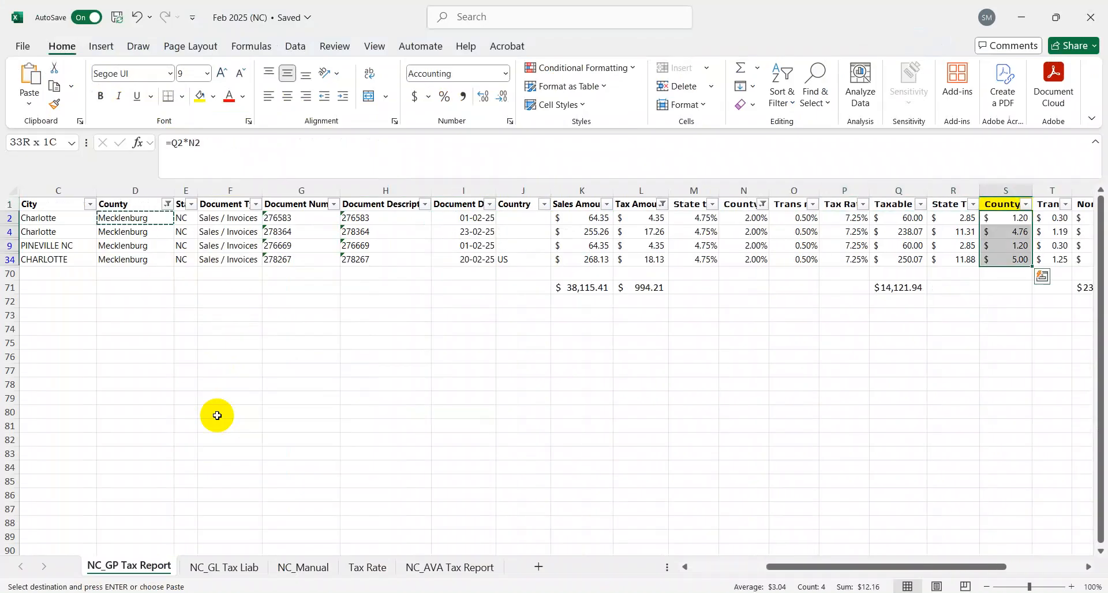
Enter 12.16 as Mecklenburg's County 2% tax on the browser's E-536 schedule.
{"action": "key", "text": "alt+Tab"}
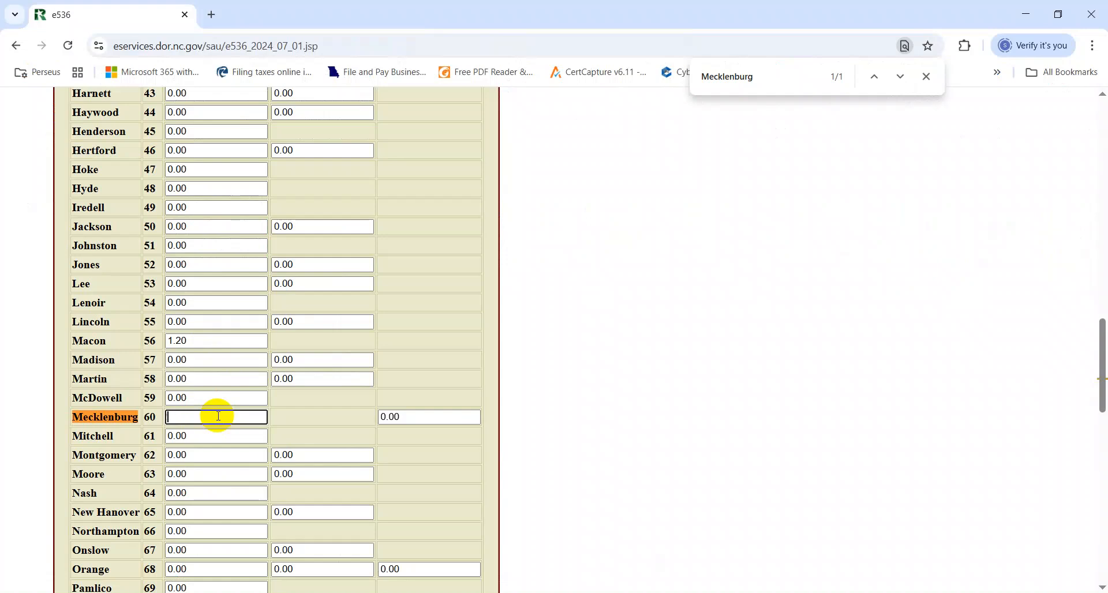
{"action": "type", "text": "12.16"}
{"action": "key", "text": "Tab"}
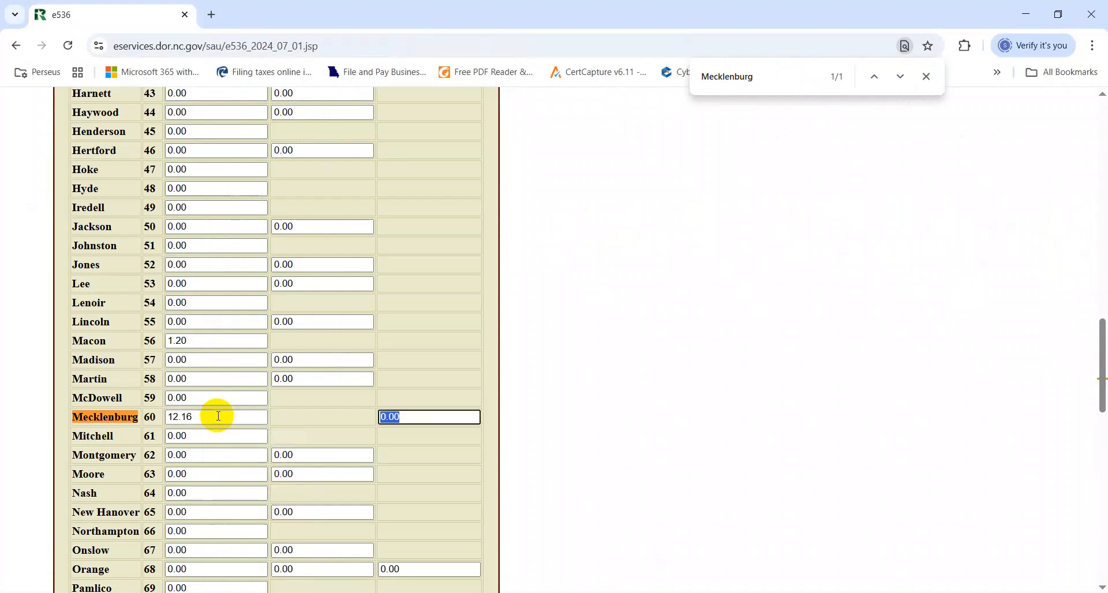
Filter the Excel report's County column to TRANSYLVANIA only and find that county on the browser's E-536 schedule.
{"action": "key", "text": "alt+Tab"}
{"action": "key", "text": "ctrl+Home"}
{"action": "key", "text": "Right"}
{"action": "key", "text": "Right"}
{"action": "key", "text": "Right"}
{"action": "key", "text": "alt+Down"}
{"action": "key", "text": "Down"}
{"action": "key", "text": "Down"}
{"action": "key", "text": "Down"}
{"action": "key", "text": "Down"}
{"action": "key", "text": "Down"}
{"action": "key", "text": "Down"}
{"action": "key", "text": "Down"}
{"action": "key", "text": "Down"}
{"action": "key", "text": "Down"}
{"action": "key", "text": "Down"}
{"action": "key", "text": "Down"}
{"action": "key", "text": "Down"}
{"action": "key", "text": "Down"}
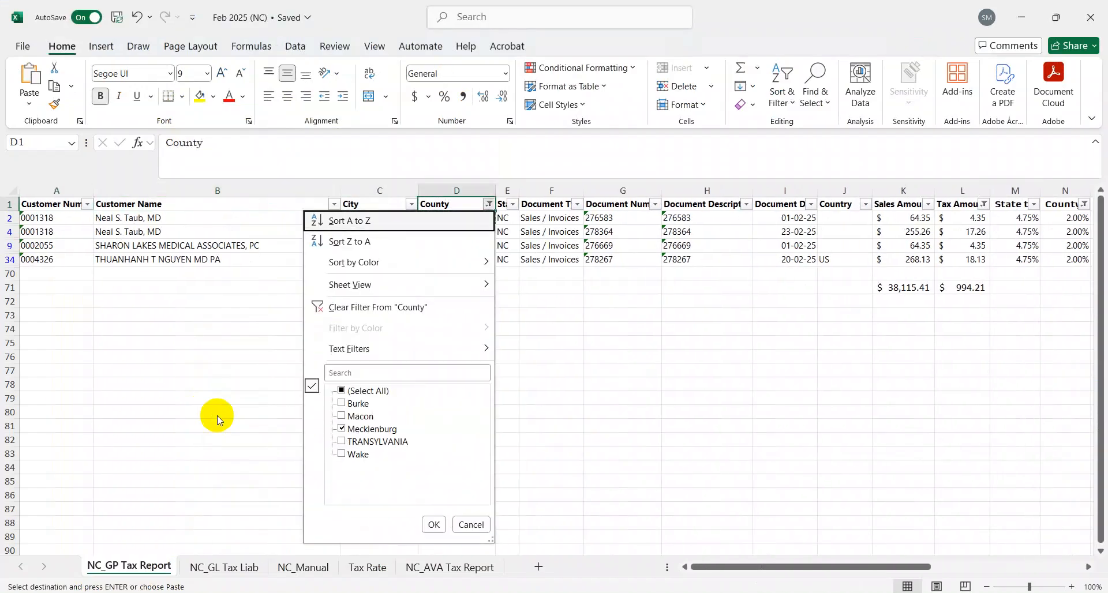
{"action": "key", "text": "Up"}
{"action": "key", "text": "space"}
{"action": "key", "text": "Down"}
{"action": "key", "text": "space"}
{"action": "key", "text": "Return"}
{"action": "key", "text": "Down"}
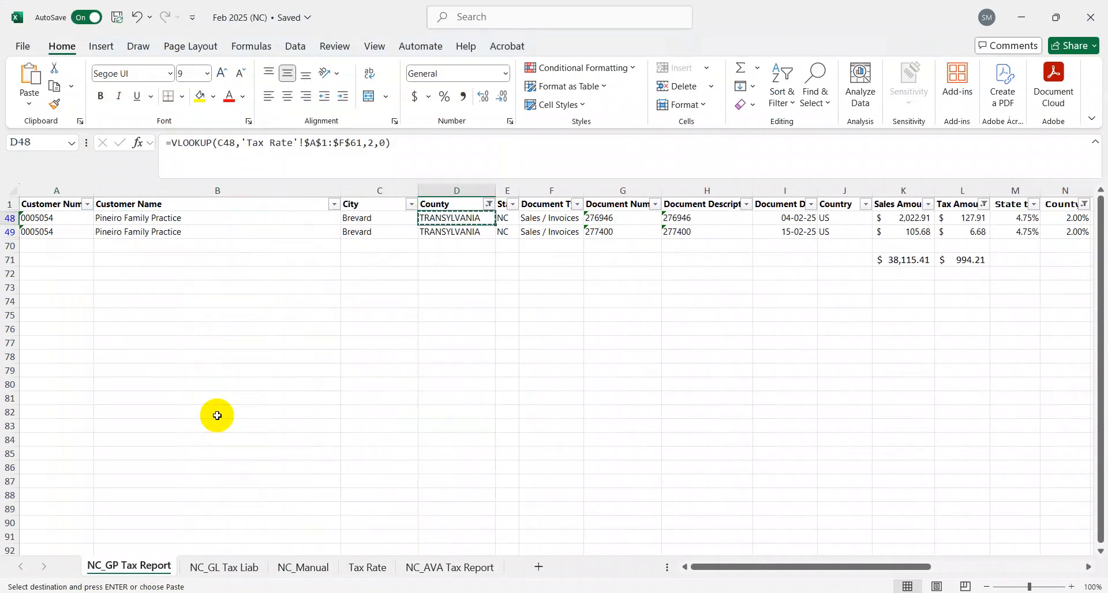
{"action": "key", "text": "alt+Tab"}
{"action": "key", "text": "ctrl+f"}
{"action": "key", "text": "ctrl+v"}
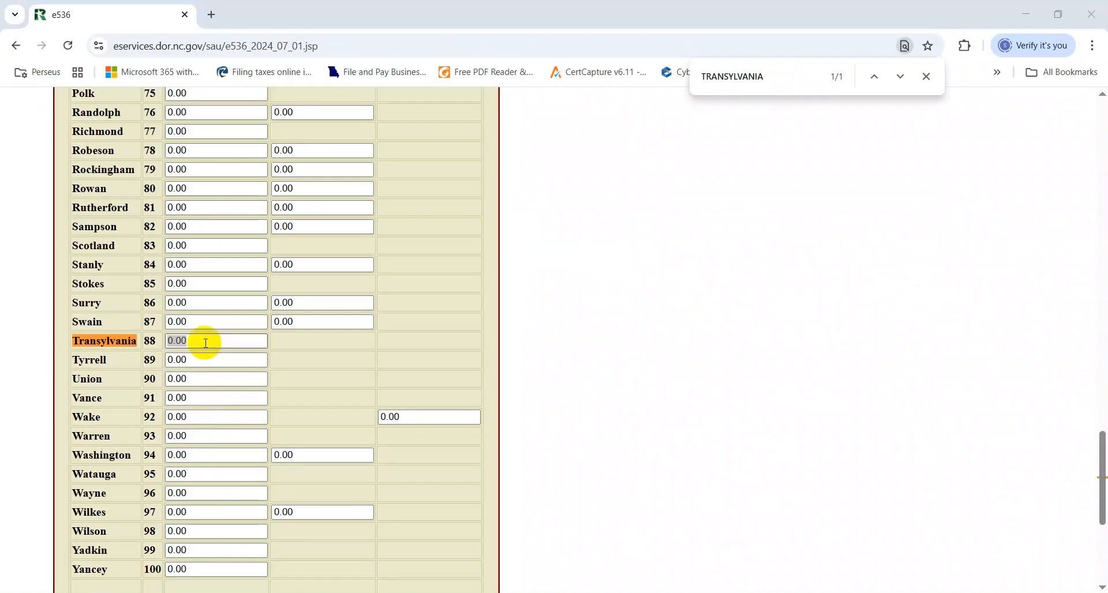
Select the County Tax amounts of the filtered TRANSYLVANIA rows in the Excel report to get their sum.
{"action": "key", "text": "alt+Tab"}
{"action": "key", "text": "ctrl+Up"}
{"action": "key", "text": "Right"}
{"action": "key", "text": "Right"}
{"action": "key", "text": "Right"}
{"action": "key", "text": "Right"}
{"action": "key", "text": "Right"}
{"action": "key", "text": "Right"}
{"action": "key", "text": "Right"}
{"action": "key", "text": "Right"}
{"action": "key", "text": "Right"}
{"action": "key", "text": "Right"}
{"action": "key", "text": "Right"}
{"action": "key", "text": "Right"}
{"action": "key", "text": "Right"}
{"action": "key", "text": "Right"}
{"action": "key", "text": "Right"}
{"action": "key", "text": "ctrl+Down"}
{"action": "key", "text": "shift+Down"}
Enter 39.88 as Transylvania's County 2% tax on the browser's E-536 schedule.
{"action": "key", "text": "alt+Tab"}
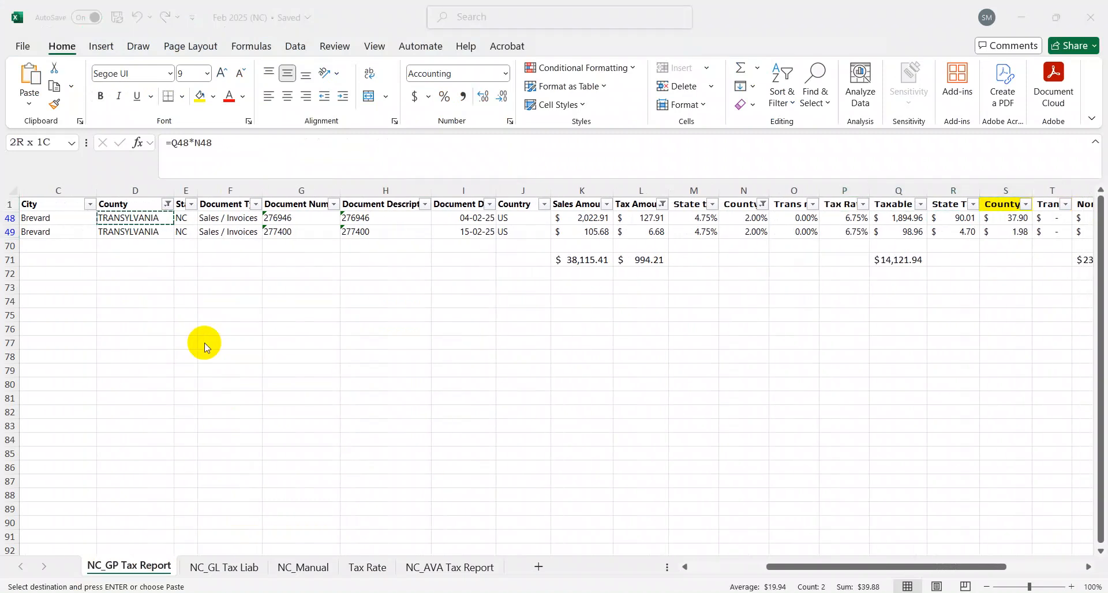
{"action": "key", "text": "alt+Tab"}
{"action": "left_click", "coordinate": [204, 343]}
{"action": "type", "text": "39.88"}
{"action": "key", "text": "Tab"}
Filter the Excel report's County column to Wake only and find that county on the browser's E-536 schedule.
{"action": "key", "text": "alt+Tab"}
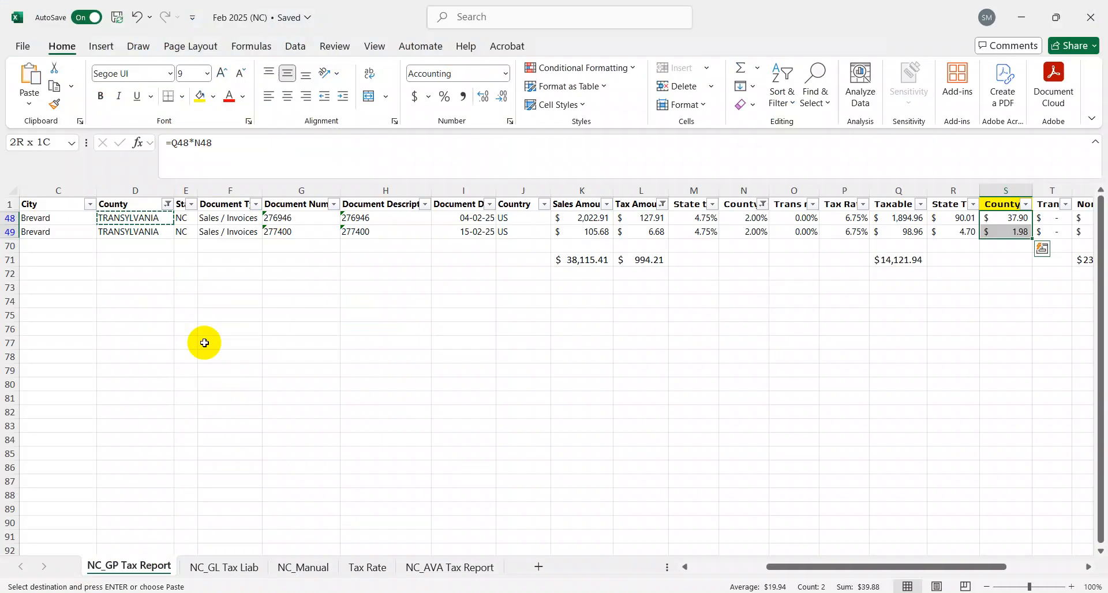
{"action": "key", "text": "ctrl+Up"}
{"action": "key", "text": "ctrl+Left"}
{"action": "key", "text": "Right"}
{"action": "key", "text": "Right"}
{"action": "key", "text": "Right"}
{"action": "key", "text": "alt+Down"}
{"action": "key", "text": "Down"}
{"action": "key", "text": "Down"}
{"action": "key", "text": "Down"}
{"action": "key", "text": "Down"}
{"action": "key", "text": "Down"}
{"action": "key", "text": "Down"}
{"action": "key", "text": "Down"}
{"action": "key", "text": "Down"}
{"action": "key", "text": "Down"}
{"action": "key", "text": "Down"}
{"action": "key", "text": "Down"}
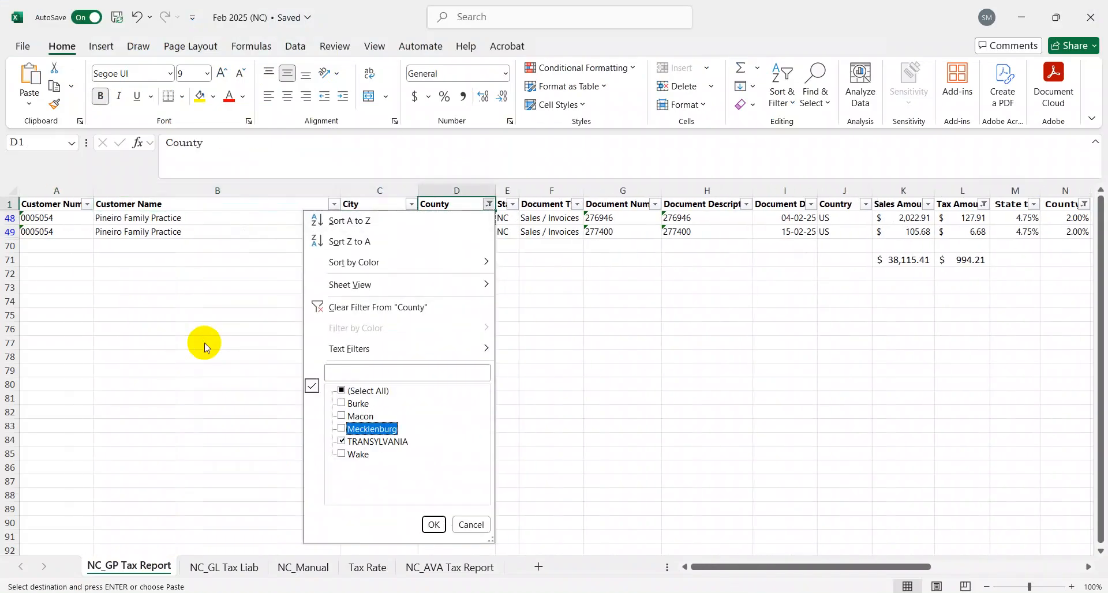
{"action": "key", "text": "Return"}
{"action": "key", "text": "Down"}
{"action": "key", "text": "alt+Tab"}
{"action": "key", "text": "ctrl+f"}
{"action": "type", "text": "Wake"}
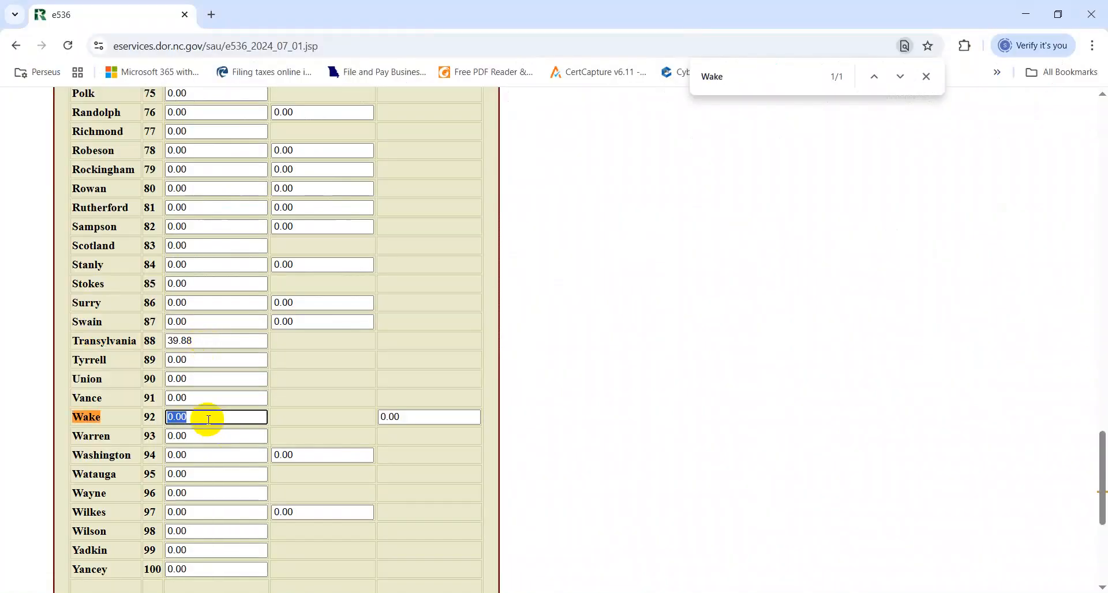
Sum the filtered Wake rows' County Tax amounts in Excel and enter the sum as Wake's County 2% tax on the E-536 schedule.
{"action": "key", "text": "alt+Tab"}
{"action": "key", "text": "Right"}
{"action": "key", "text": "Right"}
{"action": "key", "text": "Right"}
{"action": "key", "text": "Right"}
{"action": "key", "text": "Right"}
{"action": "key", "text": "Right"}
{"action": "key", "text": "Right"}
{"action": "key", "text": "Right"}
{"action": "key", "text": "Right"}
{"action": "key", "text": "Right"}
{"action": "key", "text": "Right"}
{"action": "key", "text": "Right"}
{"action": "key", "text": "Right"}
{"action": "key", "text": "Right"}
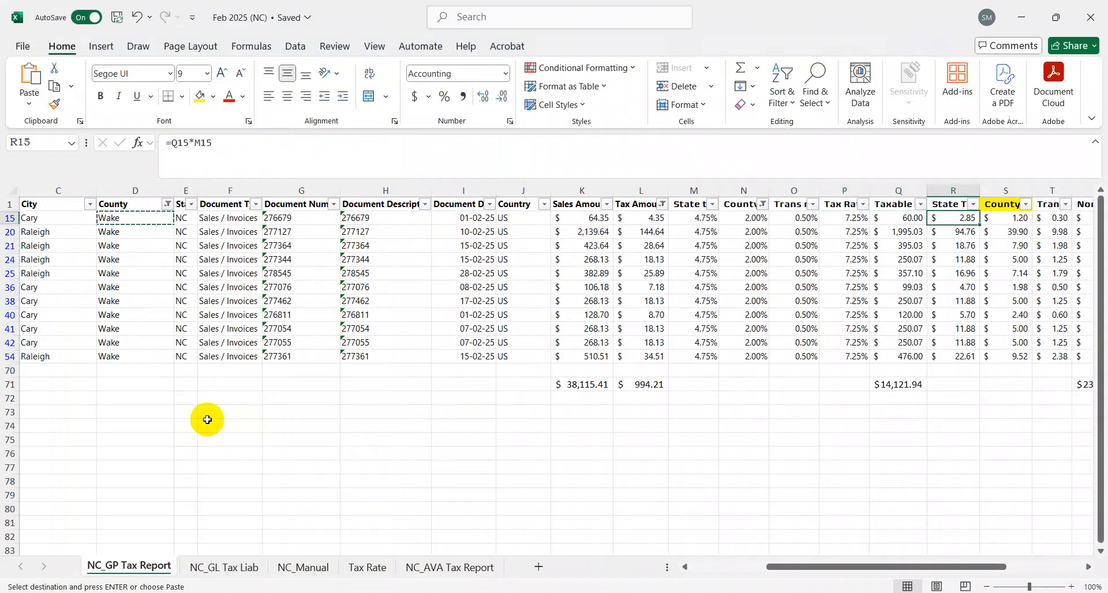
{"action": "key", "text": "Right"}
{"action": "key", "text": "ctrl+shift+Down"}
{"action": "key", "text": "alt+Tab"}
{"action": "double_click", "coordinate": [208, 418]}
{"action": "type", "text": "90.0"}
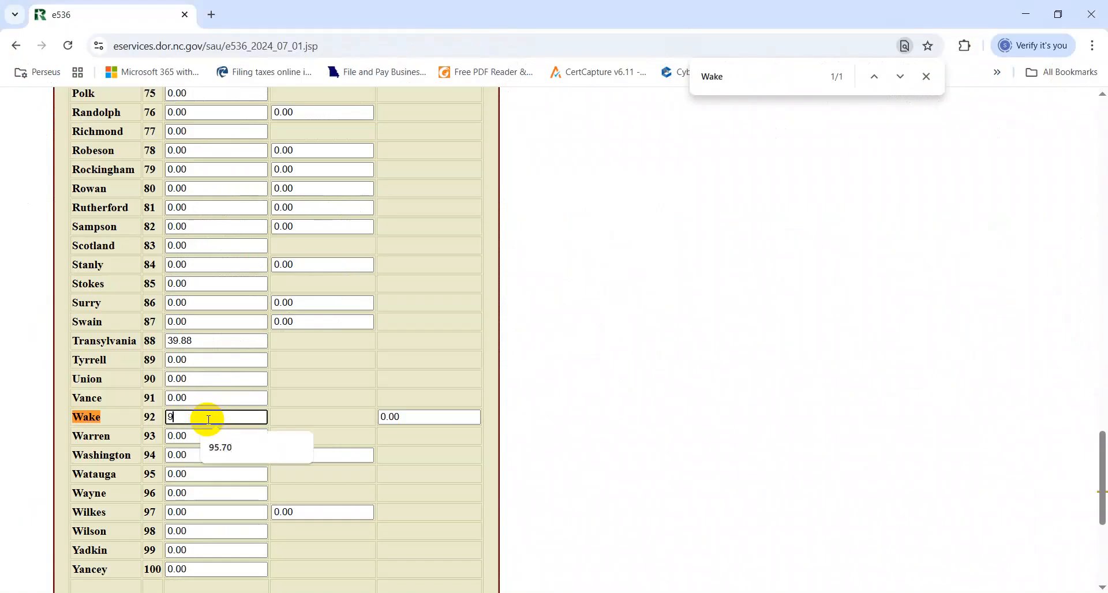
Sum the filtered Wake rows' Trans Tax amounts in Excel and enter 22.51 as Wake's transit tax on the E-536 schedule.
{"action": "key", "text": "alt+Tab"}
{"action": "key", "text": "Right"}
{"action": "key", "text": "ctrl+shift+Down"}
{"action": "key", "text": "alt+Tab"}
{"action": "key", "text": "Tab"}
{"action": "type", "text": "22.51"}
{"action": "key", "text": "alt+Tab"}
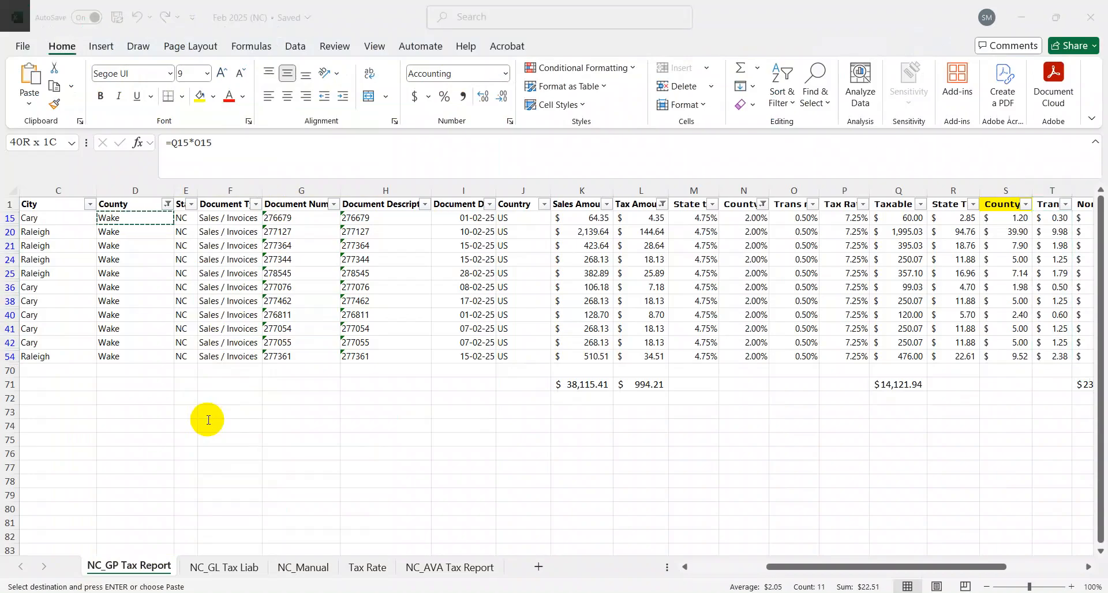
{"action": "key", "text": "alt+Tab"}
Switch the Excel report's County filter from Wake to TRANSYLVANIA to check that county's Trans Tax amounts.
{"action": "key", "text": "alt+Tab"}
{"action": "key", "text": "ctrl+Up"}
{"action": "key", "text": "ctrl+a"}
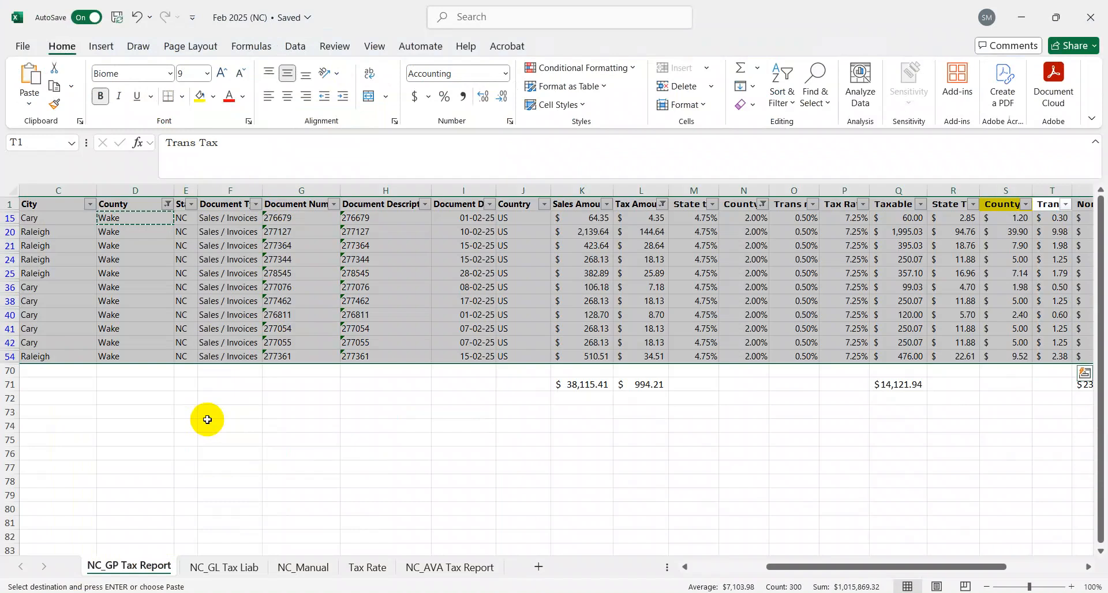
{"action": "key", "text": "Left"}
{"action": "key", "text": "Left"}
{"action": "key", "text": "Left"}
{"action": "key", "text": "Left"}
{"action": "key", "text": "Left"}
{"action": "key", "text": "Left"}
{"action": "key", "text": "Left"}
{"action": "key", "text": "Left"}
{"action": "key", "text": "Left"}
{"action": "key", "text": "Left"}
{"action": "key", "text": "Left"}
{"action": "key", "text": "Left"}
{"action": "key", "text": "Left"}
{"action": "key", "text": "Left"}
{"action": "key", "text": "Escape"}
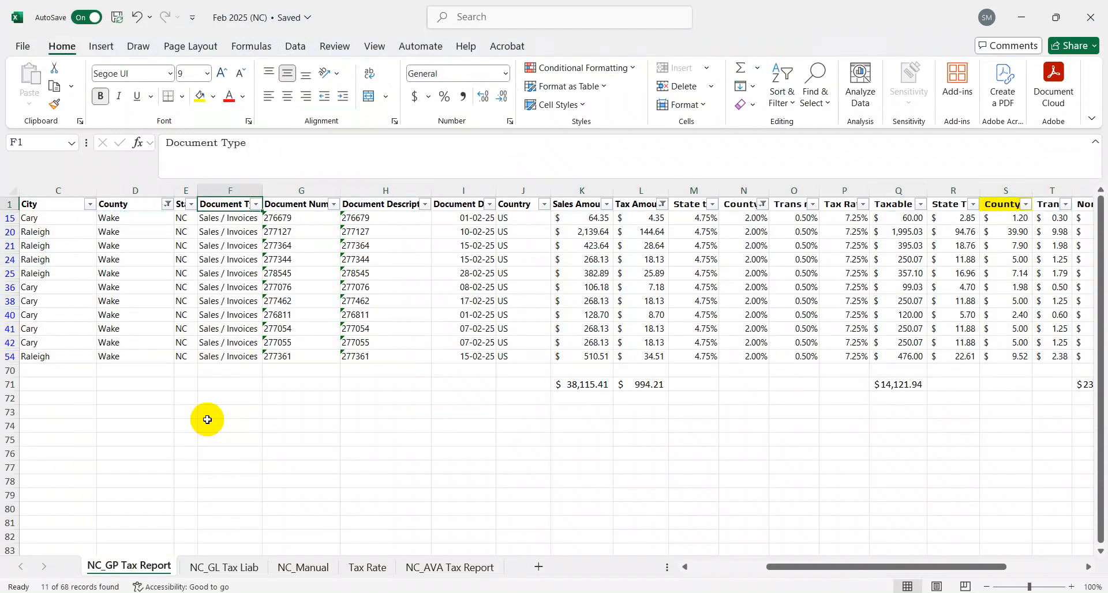
{"action": "key", "text": "alt+Down"}
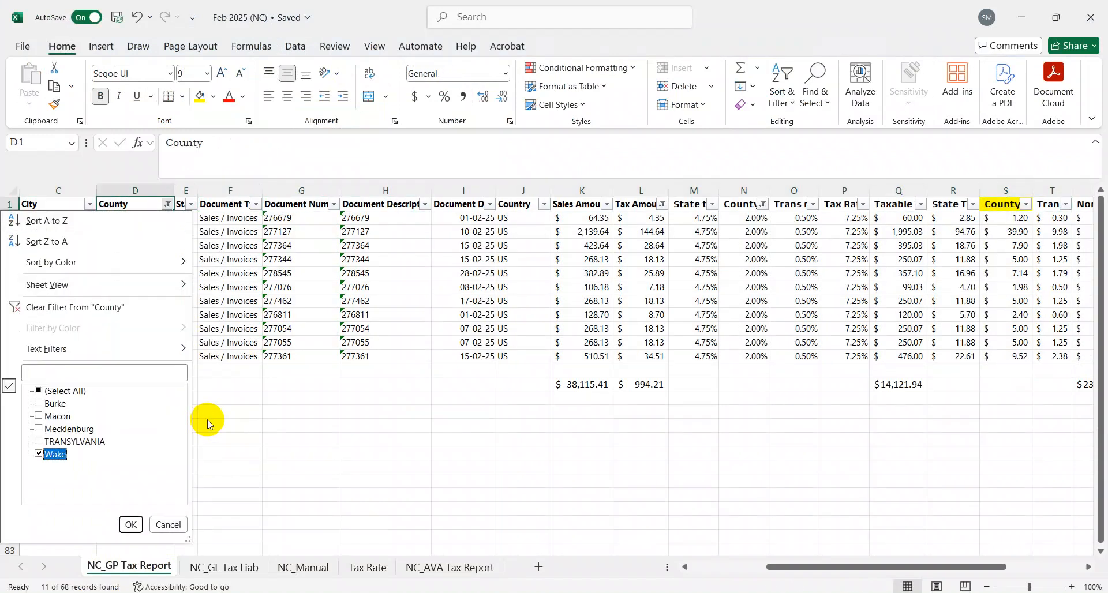
{"action": "key", "text": "Return"}
{"action": "key", "text": "Right"}
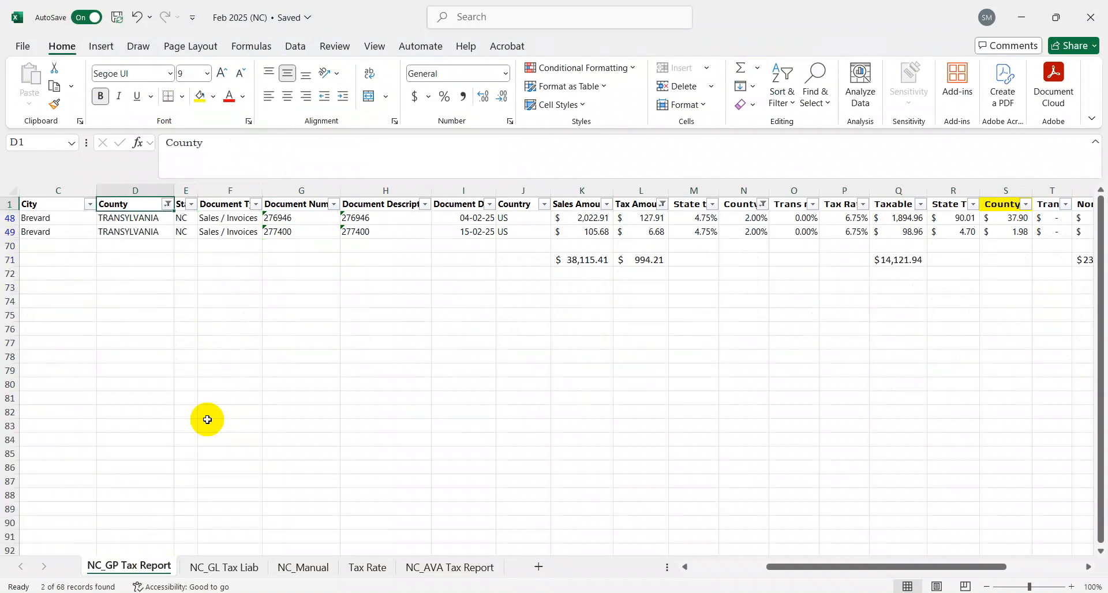
Filter the Excel report's County column to Mecklenburg only, copy the county name and return to that county on the browser's E-536 schedule.
{"action": "key", "text": "alt+Down"}
{"action": "key", "text": "space"}
{"action": "key", "text": "Up"}
{"action": "key", "text": "space"}
{"action": "key", "text": "Return"}
{"action": "key", "text": "Right"}
{"action": "key", "text": "Left"}
{"action": "key", "text": "ctrl+c"}
{"action": "key", "text": "alt+Tab"}
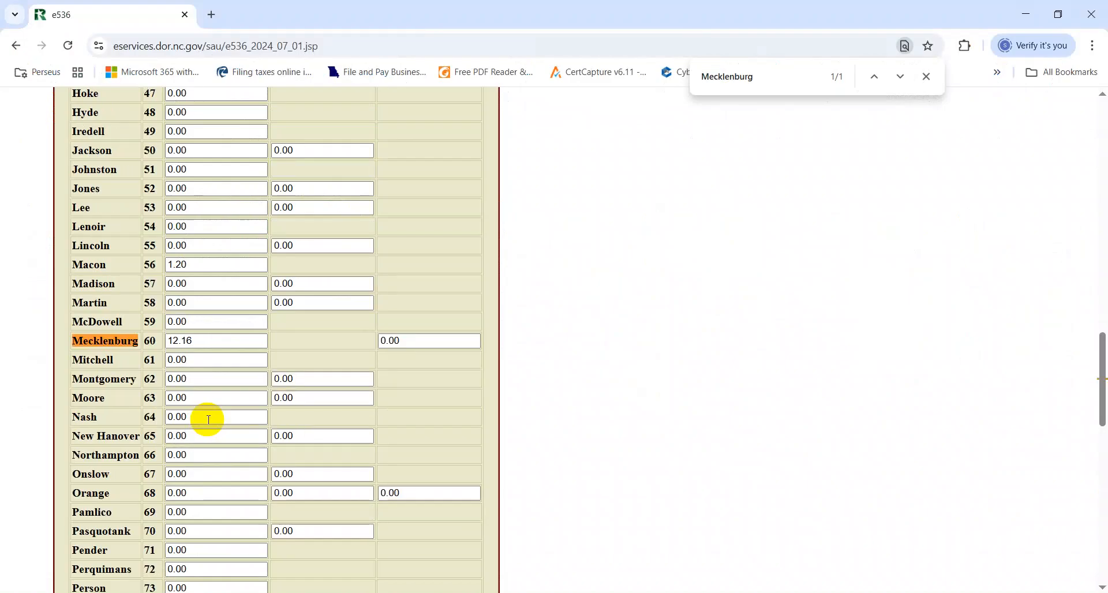
Select the Trans Tax amounts of the filtered Mecklenburg rows in the Excel report to get their sum.
{"action": "key", "text": "alt+Tab"}
{"action": "key", "text": "Right"}
{"action": "key", "text": "Right"}
{"action": "key", "text": "Right"}
{"action": "key", "text": "Right"}
{"action": "key", "text": "Right"}
{"action": "key", "text": "Right"}
{"action": "key", "text": "Right"}
{"action": "key", "text": "Right"}
{"action": "key", "text": "Right"}
{"action": "key", "text": "Right"}
{"action": "key", "text": "Right"}
{"action": "key", "text": "Right"}
{"action": "key", "text": "Right"}
{"action": "key", "text": "Right"}
{"action": "key", "text": "Right"}
{"action": "key", "text": "Right"}
{"action": "key", "text": "Down"}
{"action": "key", "text": "ctrl+shift+Down"}
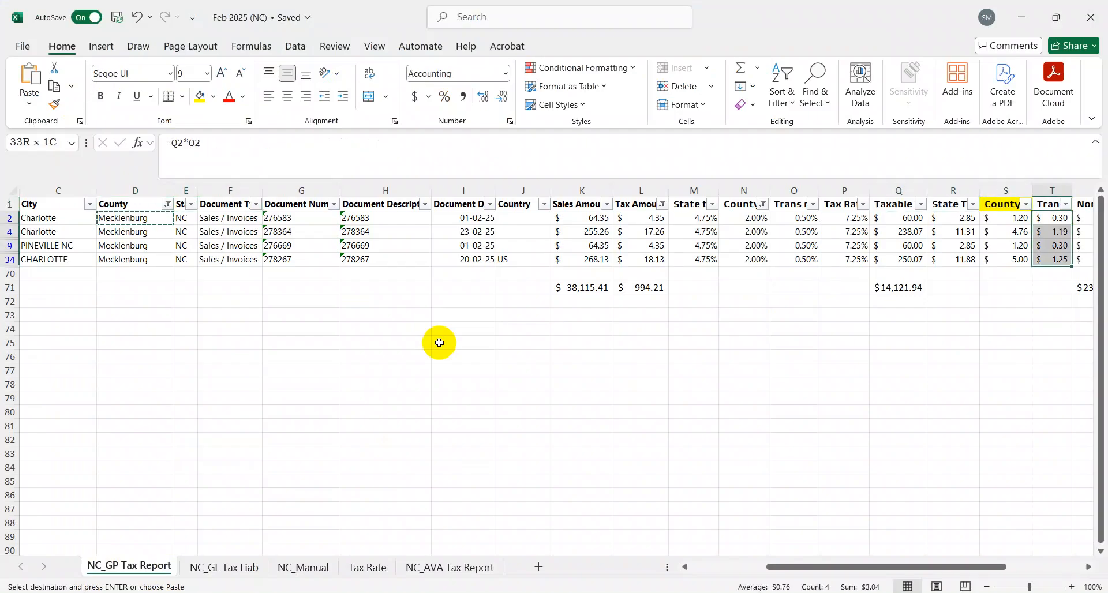
Enter 3.04 as Mecklenburg's transit tax on the browser's E-536 schedule.
{"action": "key", "text": "alt+Tab"}
{"action": "left_click", "coordinate": [440, 342]}
{"action": "type", "text": "3.04"}
{"action": "key", "text": "Tab"}
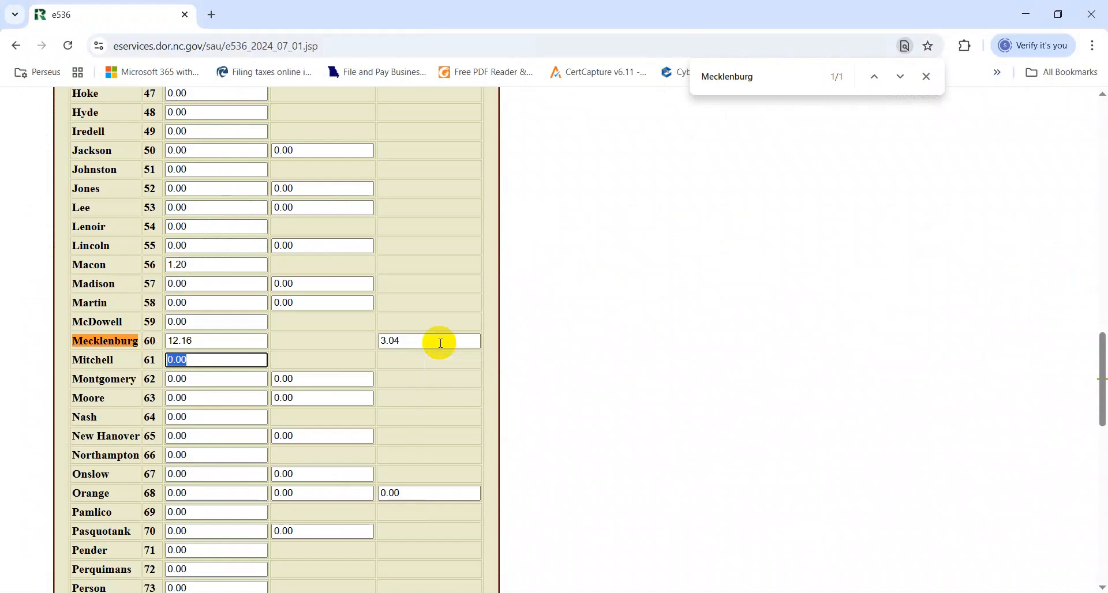
Switch to the Excel report and change its County filter from Mecklenburg to another county.
{"action": "key", "text": "alt+Tab"}
{"action": "key", "text": "Right"}
{"action": "key", "text": "alt+Down"}
{"action": "key", "text": "Down"}
{"action": "key", "text": "Down"}
{"action": "key", "text": "Down"}
{"action": "key", "text": "Down"}
{"action": "key", "text": "Down"}
{"action": "key", "text": "Down"}
{"action": "key", "text": "Down"}
{"action": "key", "text": "Down"}
{"action": "key", "text": "Down"}
{"action": "key", "text": "Down"}
{"action": "key", "text": "Down"}
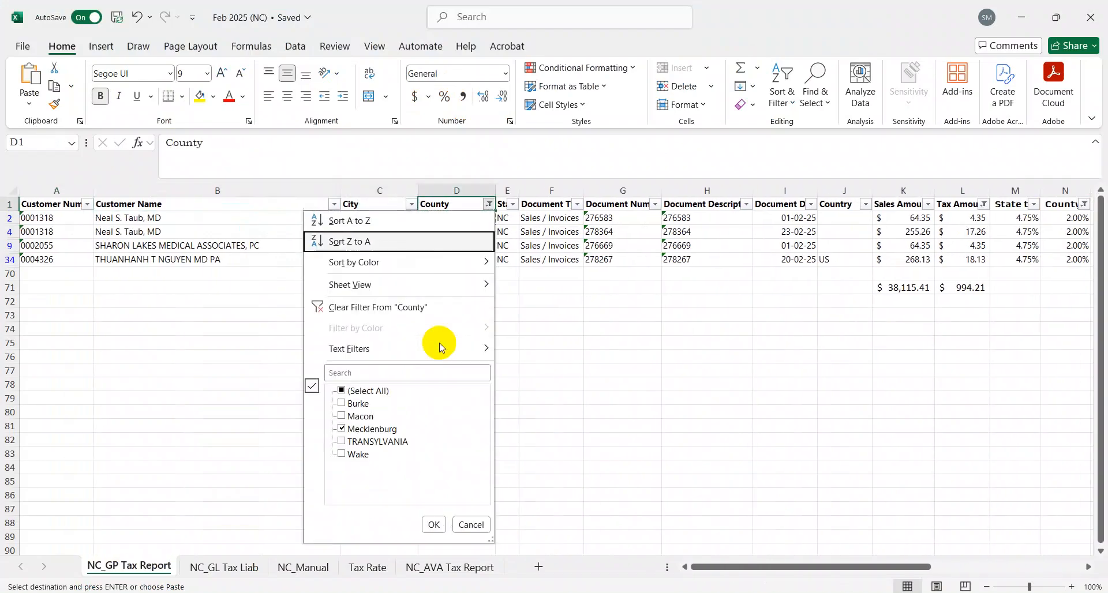
{"action": "key", "text": "space"}
{"action": "key", "text": "Up"}
{"action": "key", "text": "space"}
{"action": "key", "text": "Return"}
Reset all column filters of the Excel report by removing and reapplying the filter over the whole table.
{"action": "key", "text": "ctrl+Right"}
{"action": "key", "text": "Left"}
{"action": "key", "text": "Left"}
{"action": "key", "text": "ctrl+Left"}
{"action": "key", "text": "ctrl+shift+Right"}
{"action": "key", "text": "ctrl+shift+Down"}
{"action": "key", "text": "ctrl+shift+l"}
{"action": "key", "text": "ctrl+shift+l"}
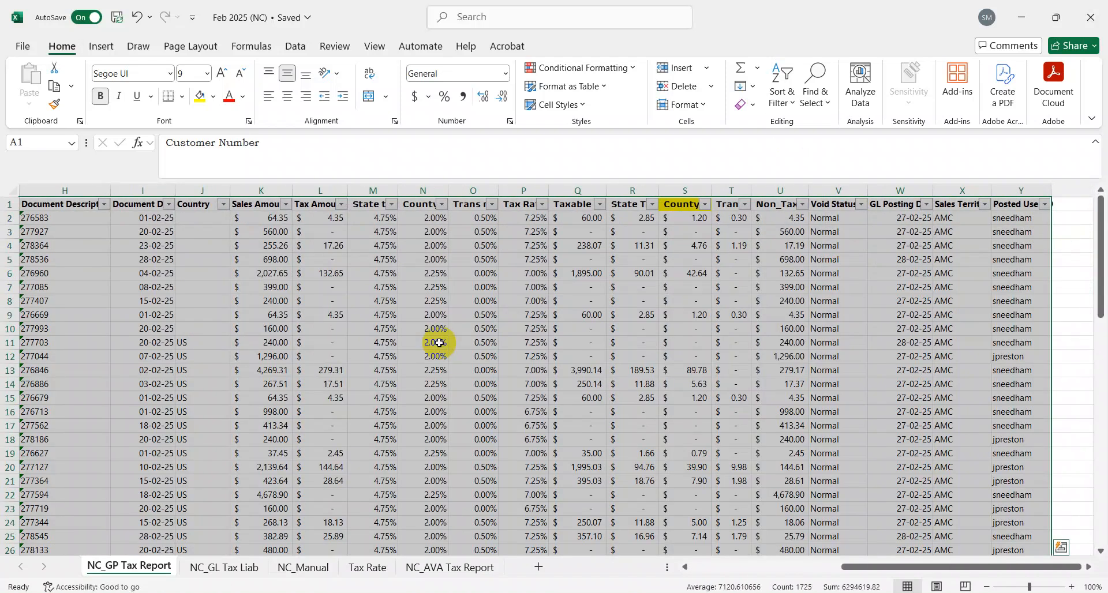
{"action": "key", "text": "ctrl+Home"}
Return to the beginning of the E-536 schedule in the browser and close the page search for Mecklenburg.
{"action": "key", "text": "alt+Tab"}
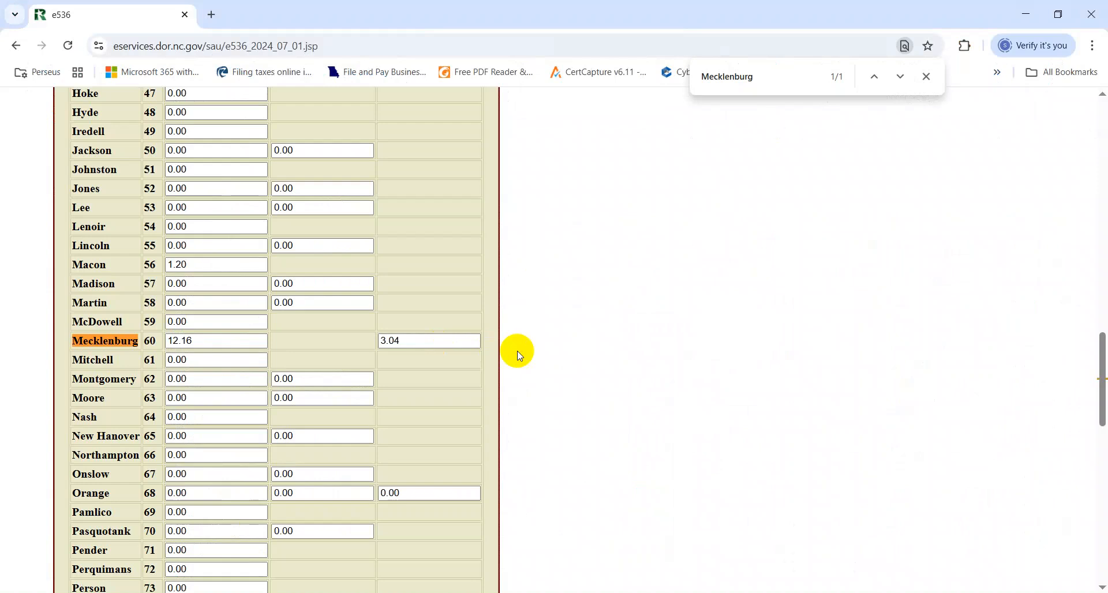
{"action": "left_click_drag", "start_coordinate": [1099, 388], "coordinate": [1091, 167]}
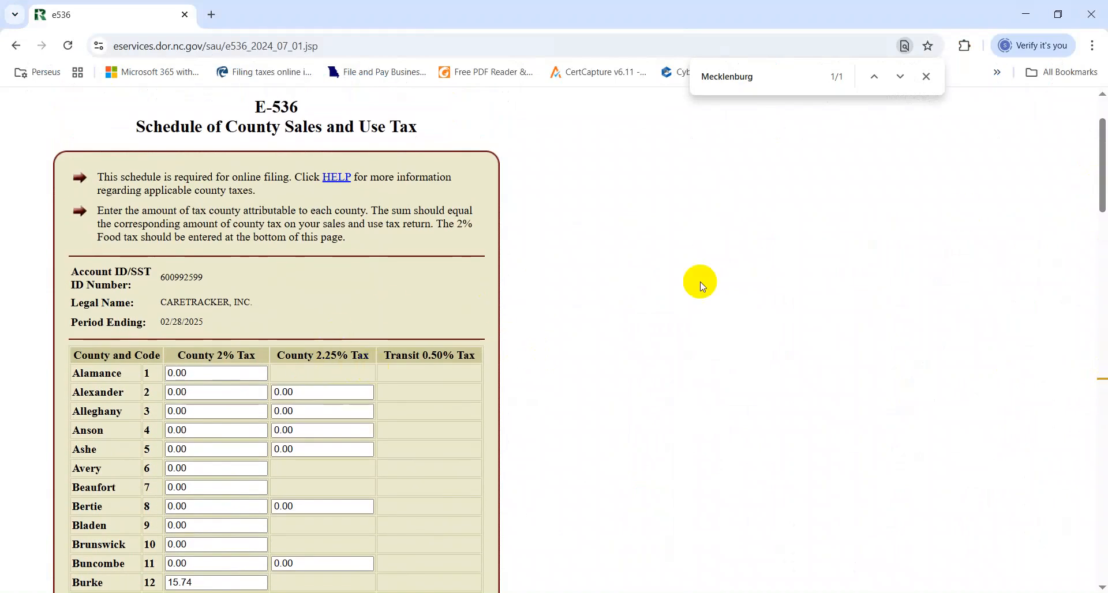
{"action": "left_click", "coordinate": [925, 75]}
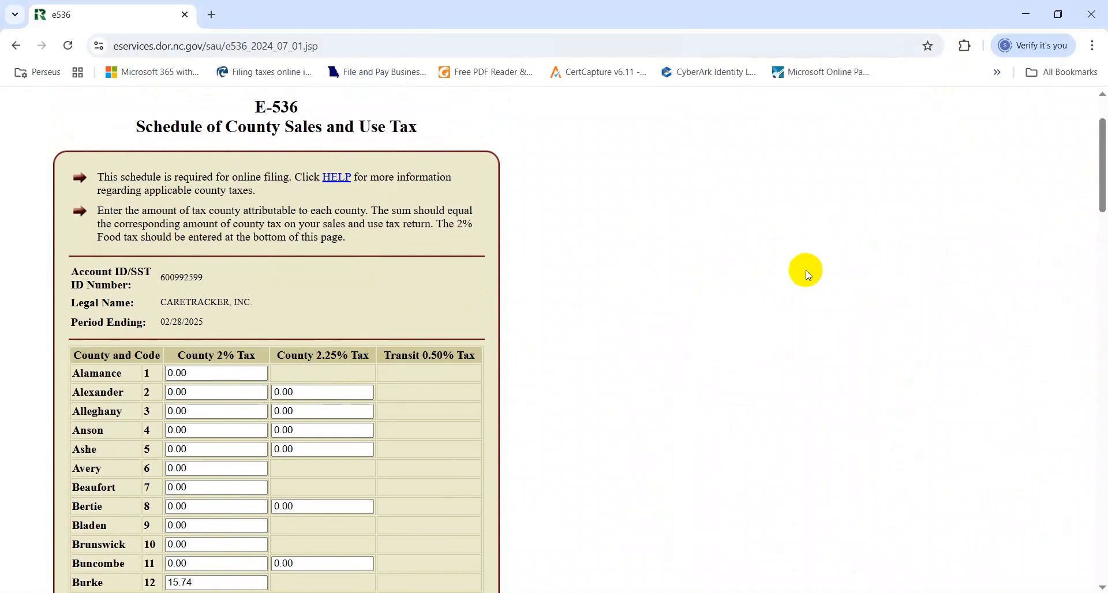
Filter the Excel report's Tax Amount column to exclude the zero ($-) amounts.
{"action": "key", "text": "alt+Tab"}
{"action": "key", "text": "Right"}
{"action": "key", "text": "Right"}
{"action": "key", "text": "Right"}
{"action": "key", "text": "Right"}
{"action": "key", "text": "Right"}
{"action": "key", "text": "Right"}
{"action": "key", "text": "Right"}
{"action": "key", "text": "Right"}
{"action": "key", "text": "Right"}
{"action": "key", "text": "Right"}
{"action": "key", "text": "Right"}
{"action": "key", "text": "Right"}
{"action": "key", "text": "Right"}
{"action": "key", "text": "Left"}
{"action": "key", "text": "Left"}
{"action": "key", "text": "alt+Down"}
{"action": "key", "text": "Tab"}
{"action": "key", "text": "Tab"}
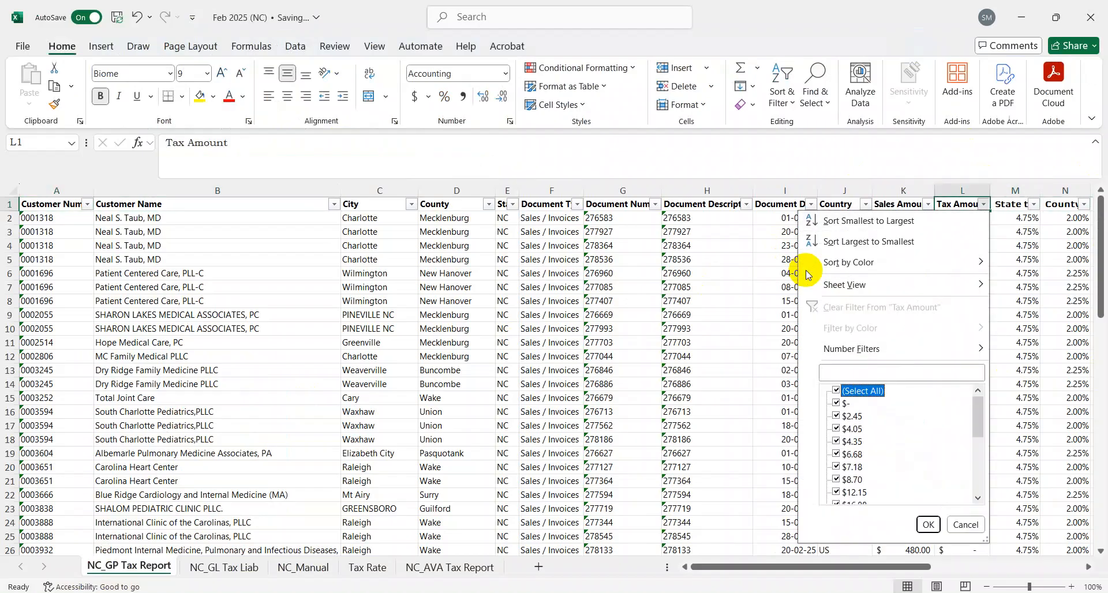
{"action": "key", "text": "Return"}
Filter the Excel report's County Tax rate column to show only the 2.25% rows.
{"action": "key", "text": "Right"}
{"action": "key", "text": "Right"}
{"action": "key", "text": "Right"}
{"action": "key", "text": "Right"}
{"action": "key", "text": "Left"}
{"action": "key", "text": "Left"}
{"action": "key", "text": "alt+Down"}
{"action": "key", "text": "Tab"}
{"action": "key", "text": "Tab"}
{"action": "key", "text": "Down"}
{"action": "key", "text": "space"}
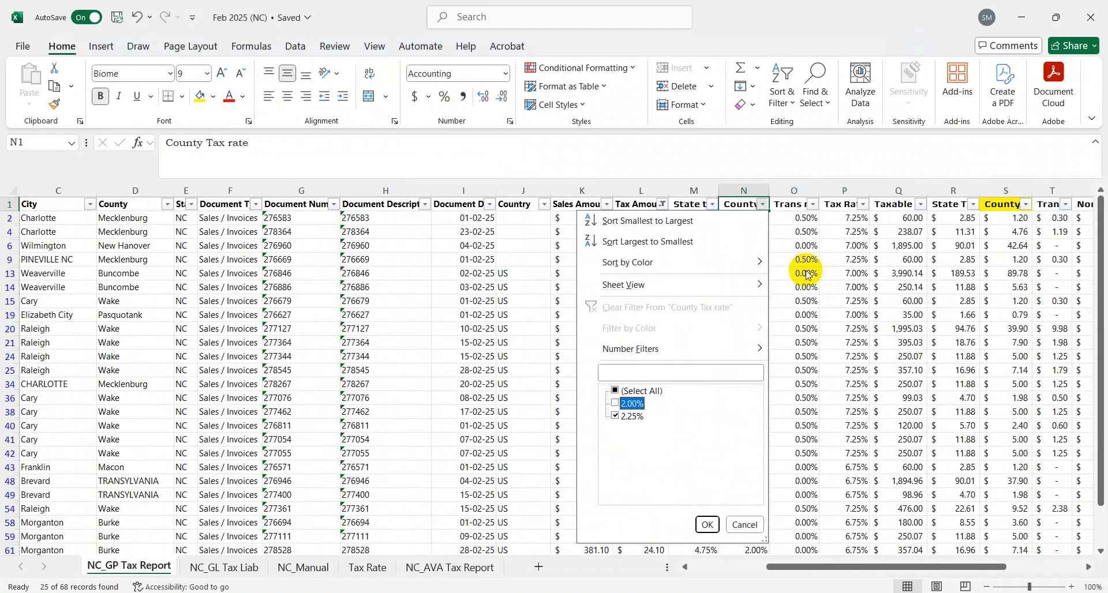
{"action": "key", "text": "Return"}
Filter the Excel report's County column to Buncombe only and copy the county name.
{"action": "key", "text": "Left"}
{"action": "key", "text": "Left"}
{"action": "key", "text": "Left"}
{"action": "key", "text": "Left"}
{"action": "key", "text": "Left"}
{"action": "key", "text": "Left"}
{"action": "key", "text": "Left"}
{"action": "key", "text": "Left"}
{"action": "key", "text": "Left"}
{"action": "key", "text": "Left"}
{"action": "key", "text": "Left"}
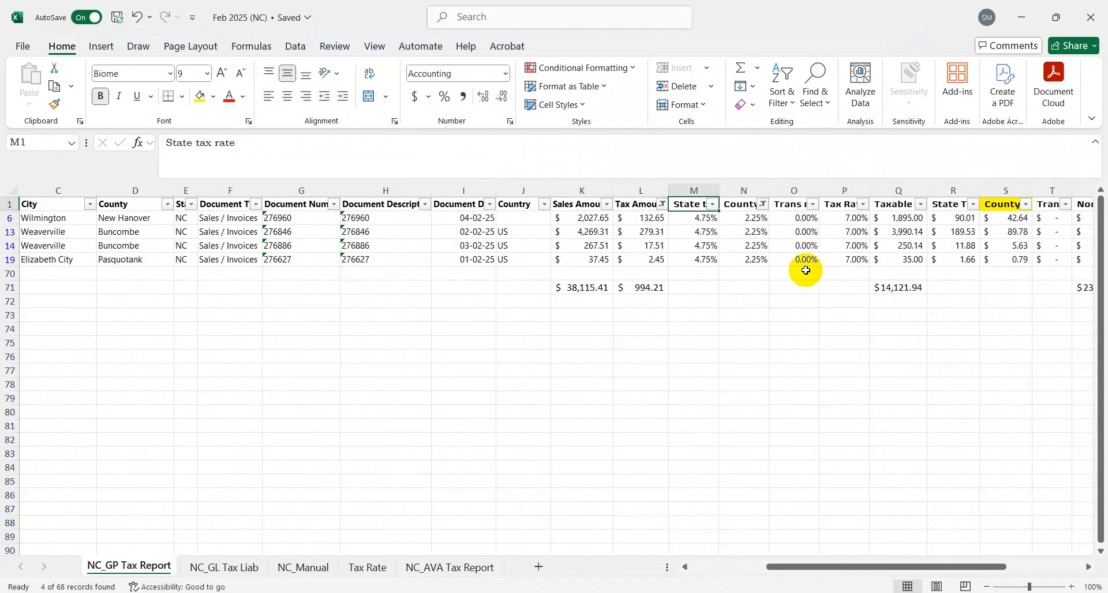
{"action": "key", "text": "Right"}
{"action": "key", "text": "alt+Down"}
{"action": "key", "text": "Tab"}
{"action": "key", "text": "Tab"}
{"action": "key", "text": "Up"}
{"action": "key", "text": "space"}
{"action": "key", "text": "Down"}
{"action": "key", "text": "space"}
{"action": "key", "text": "Return"}
{"action": "key", "text": "Down"}
{"action": "key", "text": "ctrl+c"}
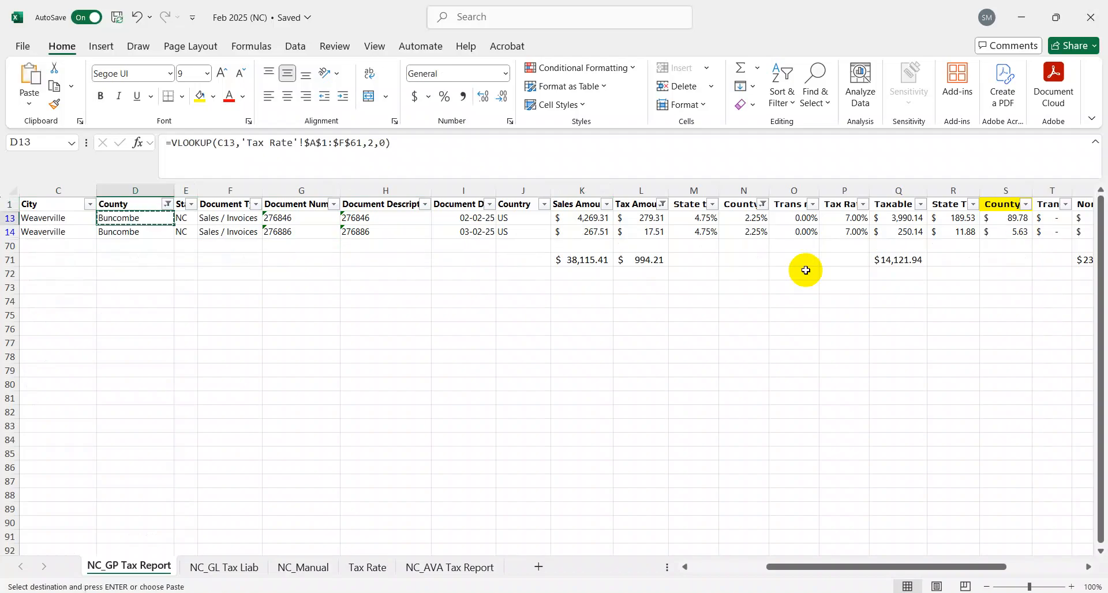
Find Buncombe on the browser's E-536 schedule using the copied county name.
{"action": "key", "text": "alt+Tab"}
{"action": "key", "text": "ctrl+f"}
{"action": "key", "text": "ctrl+v"}
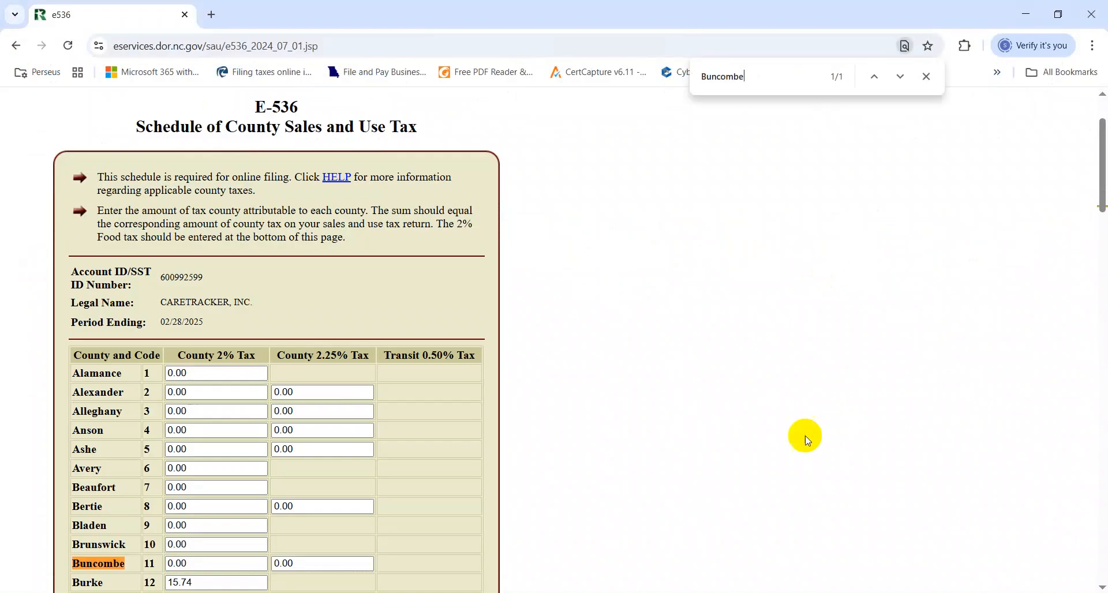
Select the County Tax amounts of the filtered Buncombe rows in the Excel report to get their sum.
{"action": "key", "text": "alt+Tab"}
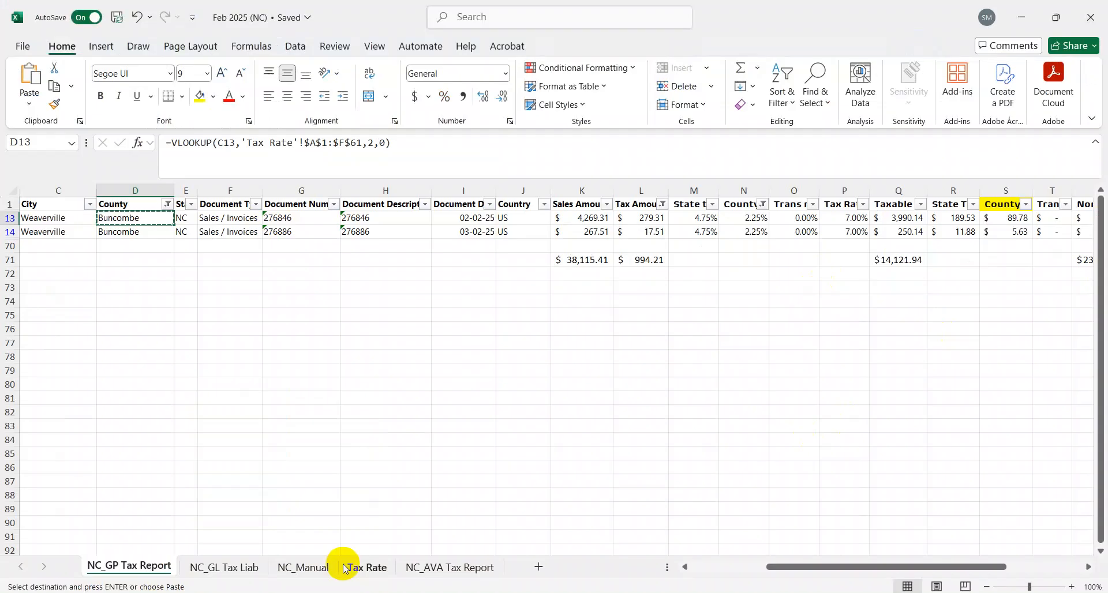
{"action": "key", "text": "Right"}
{"action": "key", "text": "Right"}
{"action": "key", "text": "Right"}
{"action": "key", "text": "Right"}
{"action": "key", "text": "Right"}
{"action": "key", "text": "Right"}
{"action": "key", "text": "Right"}
{"action": "key", "text": "Right"}
{"action": "key", "text": "Right"}
{"action": "key", "text": "Right"}
{"action": "key", "text": "Right"}
{"action": "key", "text": "Right"}
{"action": "key", "text": "Right"}
{"action": "key", "text": "Right"}
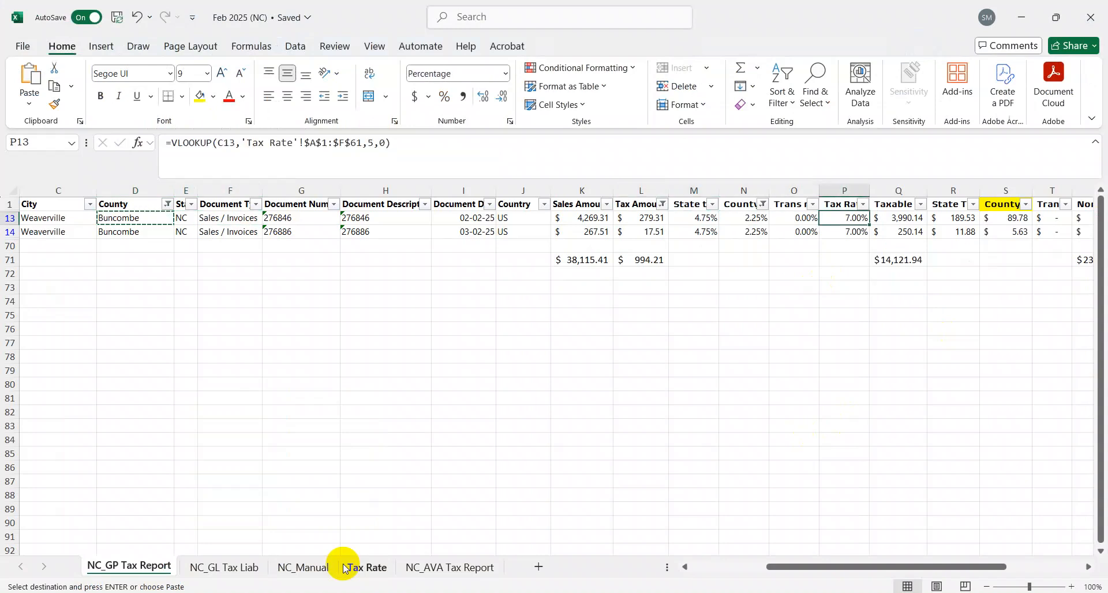
{"action": "key", "text": "Right"}
{"action": "key", "text": "shift+Down"}
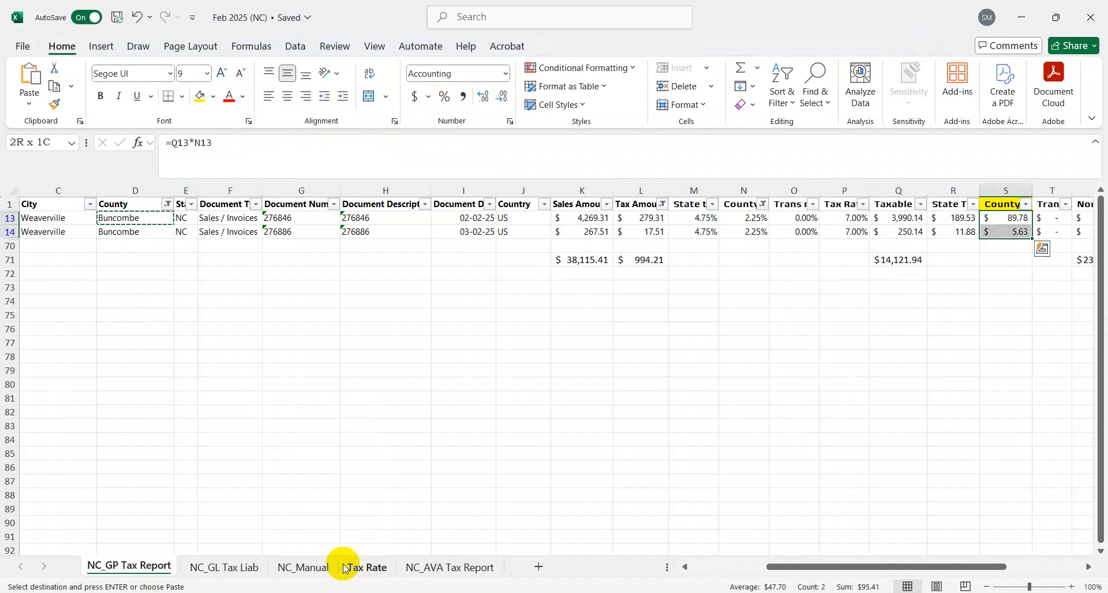
Enter 95.41 as Buncombe's County 2.25% tax on the browser's E-536 schedule and return to the start of the Excel report.
{"action": "key", "text": "alt+Tab"}
{"action": "type", "text": "9"}
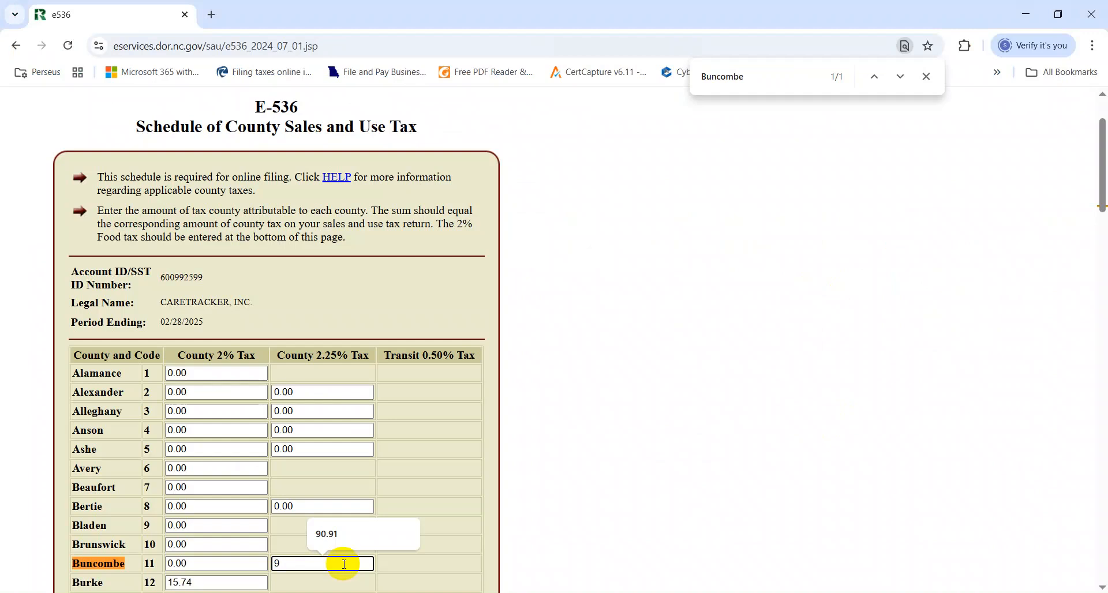
{"action": "type", "text": "5.41"}
{"action": "key", "text": "alt+Tab"}
{"action": "key", "text": "Home"}
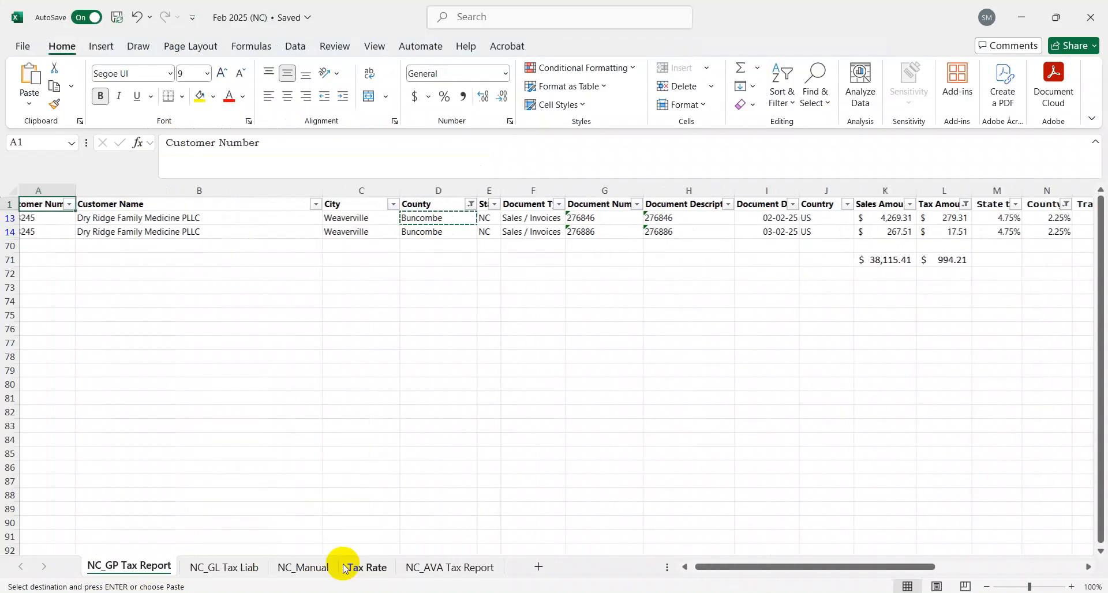
{"action": "key", "text": "Right"}
{"action": "key", "text": "Right"}
{"action": "key", "text": "Right"}
{"action": "key", "text": "alt+Down"}
{"action": "key", "text": "Tab"}
{"action": "key", "text": "Tab"}
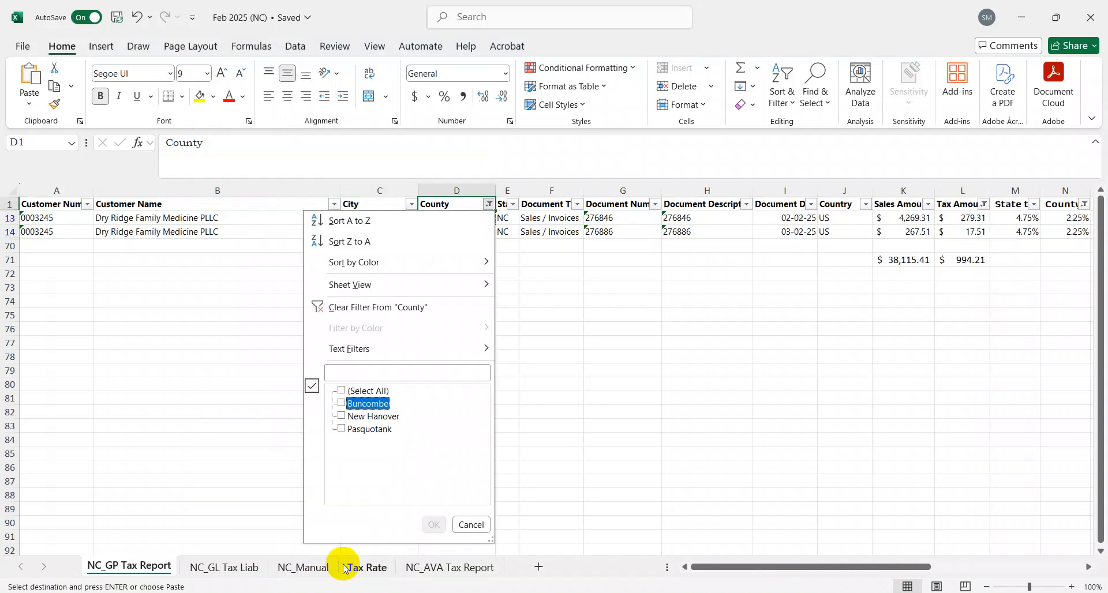
{"action": "key", "text": "Escape"}
{"action": "key", "text": "Right"}
{"action": "key", "text": "Right"}
{"action": "key", "text": "Right"}
{"action": "key", "text": "Right"}
{"action": "key", "text": "Right"}
{"action": "key", "text": "Right"}
{"action": "key", "text": "Right"}
{"action": "key", "text": "Right"}
{"action": "key", "text": "Right"}
{"action": "key", "text": "Right"}
{"action": "key", "text": "Right"}
{"action": "key", "text": "Right"}
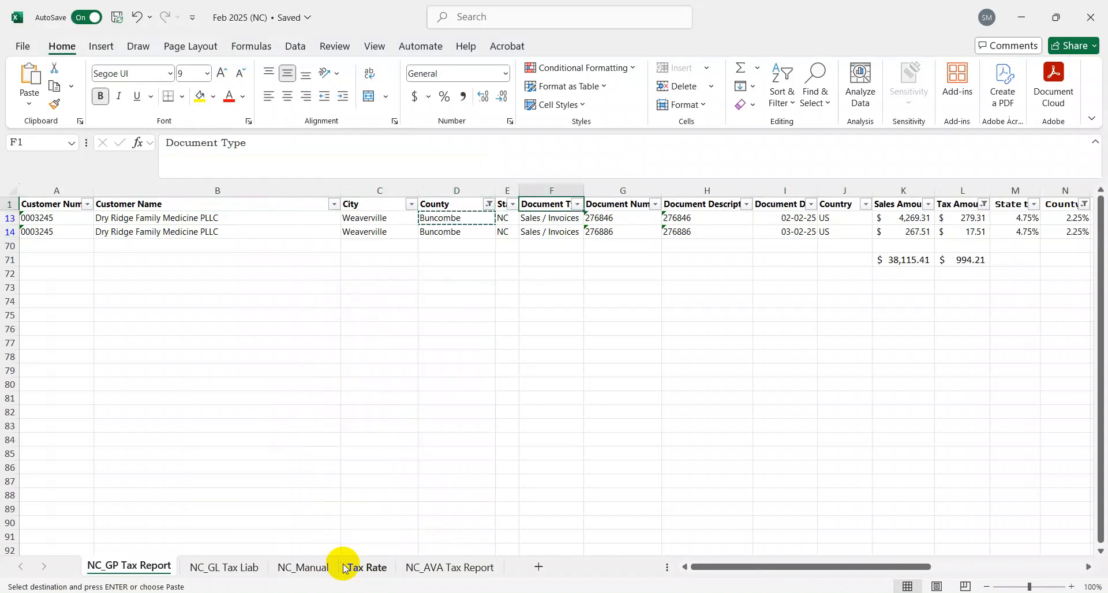
{"action": "key", "text": "Right"}
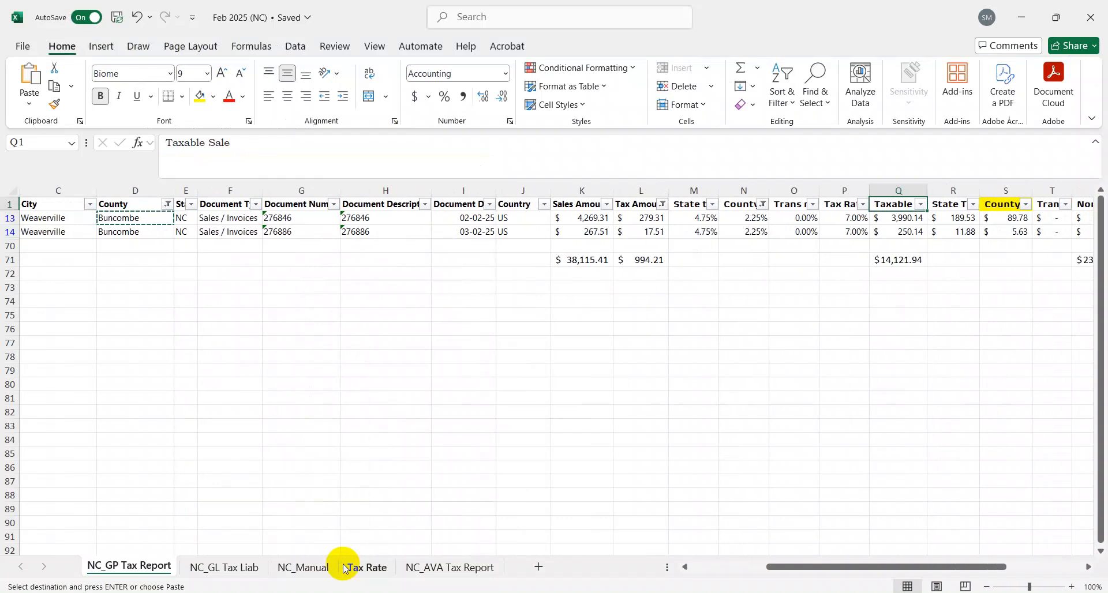
Filter the Excel report's County column to New Hanover only and find the copied county name on the browser's E-536 schedule.
{"action": "key", "text": "ctrl+Left"}
{"action": "key", "text": "Right"}
{"action": "key", "text": "Right"}
{"action": "key", "text": "Right"}
{"action": "key", "text": "alt+Down"}
{"action": "key", "text": "Tab"}
{"action": "key", "text": "Tab"}
{"action": "key", "text": "Tab"}
{"action": "key", "text": "Down"}
{"action": "key", "text": "Down"}
{"action": "key", "text": "Up"}
{"action": "key", "text": "space"}
{"action": "key", "text": "Down"}
{"action": "key", "text": "space"}
{"action": "key", "text": "Return"}
{"action": "key", "text": "Down"}
{"action": "key", "text": "ctrl+c"}
{"action": "key", "text": "alt+Tab"}
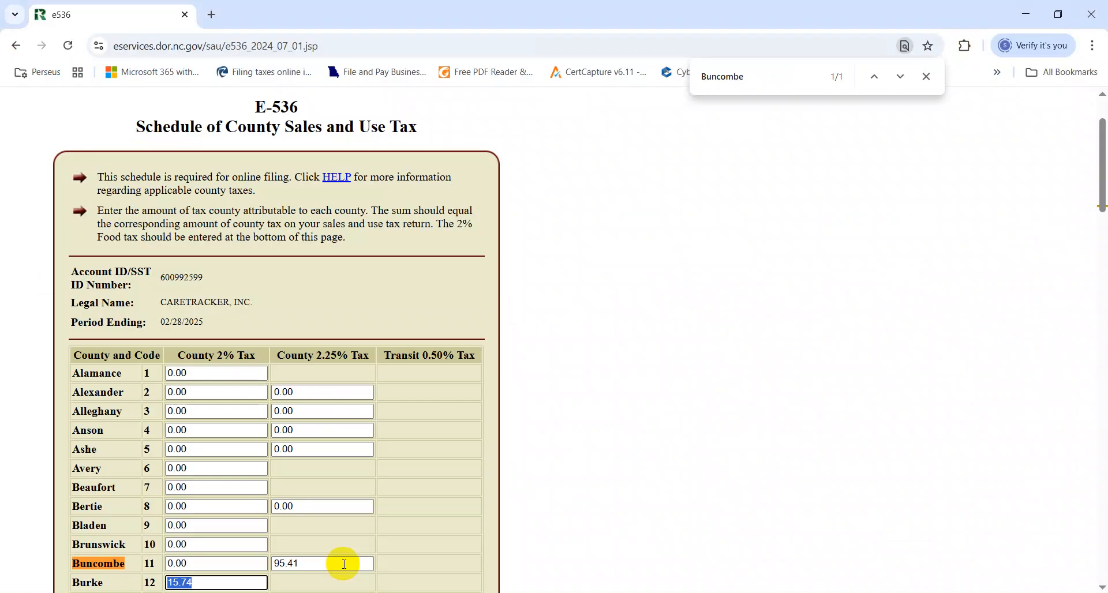
{"action": "key", "text": "ctrl+v"}
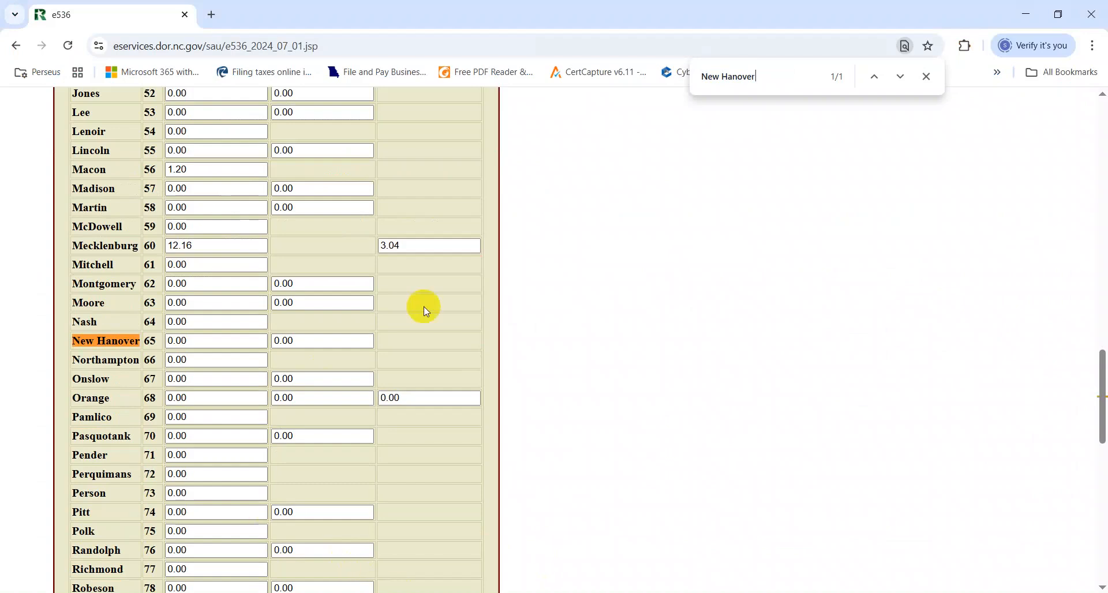
Go to the County Tax amount of the filtered New Hanover row in the Excel report.
{"action": "key", "text": "alt+Tab"}
{"action": "key", "text": "Up"}
{"action": "key", "text": "ctrl+Right"}
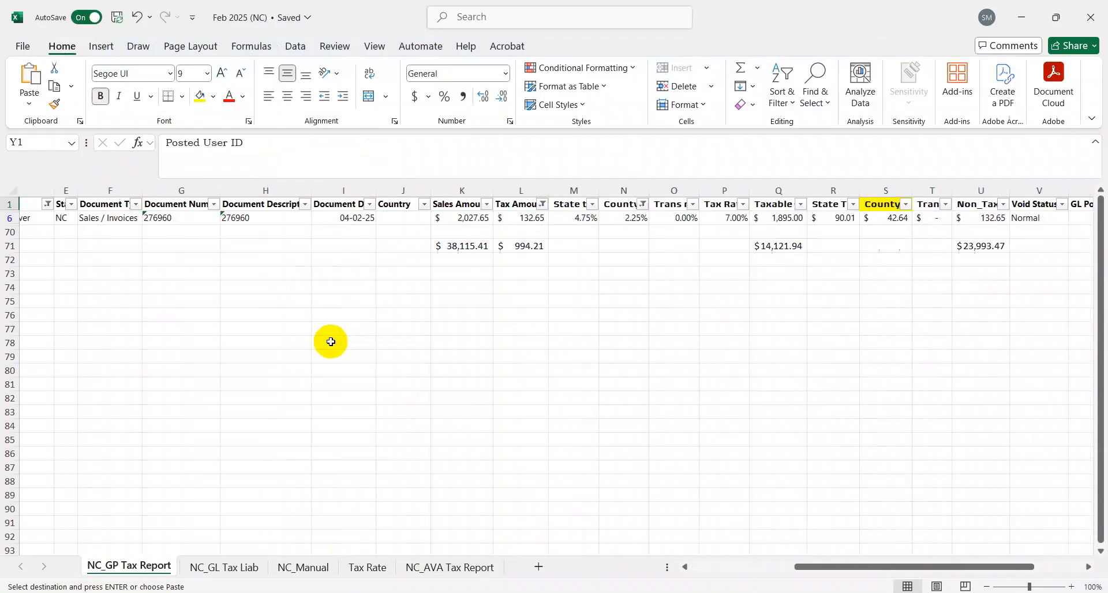
{"action": "key", "text": "Right"}
{"action": "key", "text": "Left"}
{"action": "key", "text": "Left"}
{"action": "key", "text": "Left"}
{"action": "key", "text": "Left"}
{"action": "key", "text": "Left"}
{"action": "key", "text": "Left"}
{"action": "key", "text": "Down"}
{"action": "key", "text": "Left"}
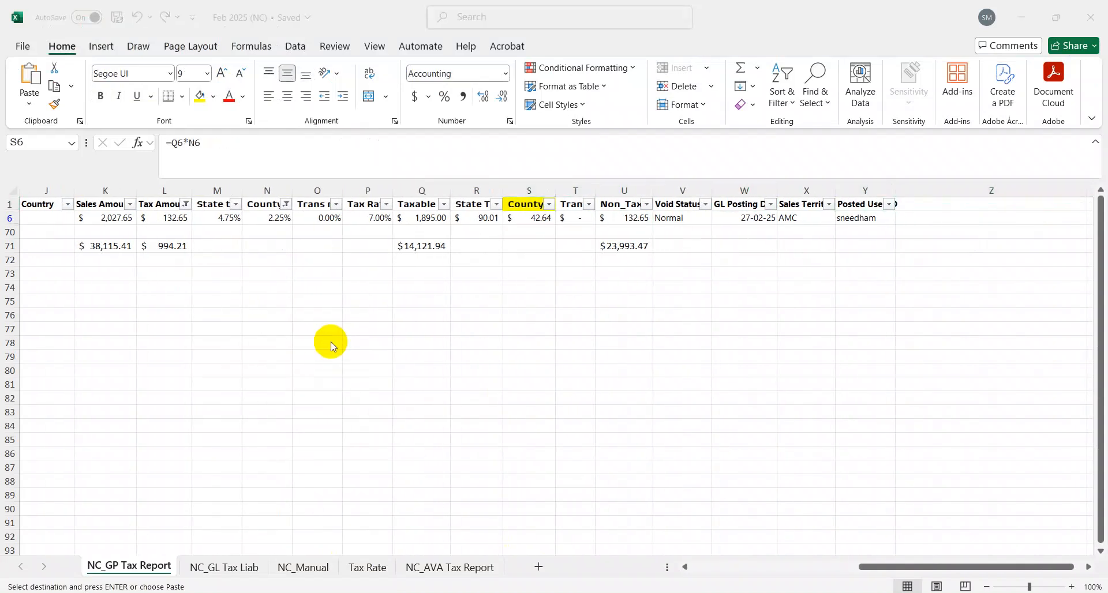
Enter 42.64 as New Hanover's County 2.25% tax on the browser's E-536 schedule and return to the Excel report.
{"action": "key", "text": "alt+Tab"}
{"action": "double_click", "coordinate": [332, 342]}
{"action": "type", "text": "42.64"}
{"action": "key", "text": "alt+Tab"}
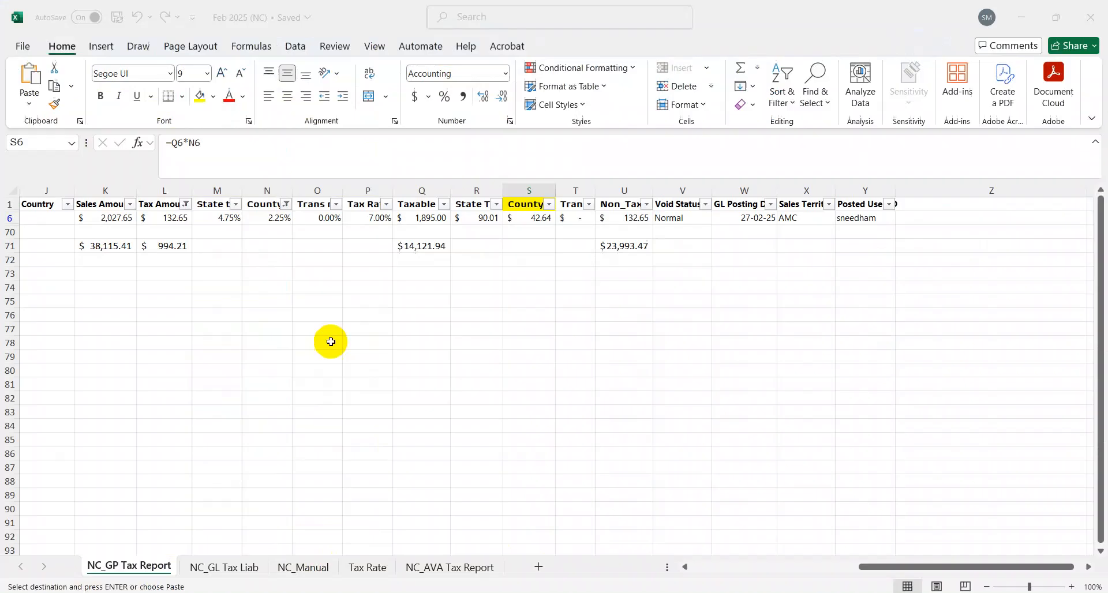
Filter the Excel report's County column to Pasquotank only.
{"action": "key", "text": "Up"}
{"action": "key", "text": "ctrl+Left"}
{"action": "key", "text": "Right"}
{"action": "key", "text": "Right"}
{"action": "key", "text": "Right"}
{"action": "key", "text": "alt+Down"}
{"action": "key", "text": "Down"}
{"action": "key", "text": "Down"}
{"action": "key", "text": "Down"}
{"action": "key", "text": "Down"}
{"action": "key", "text": "Down"}
{"action": "key", "text": "Down"}
{"action": "key", "text": "Down"}
{"action": "key", "text": "Down"}
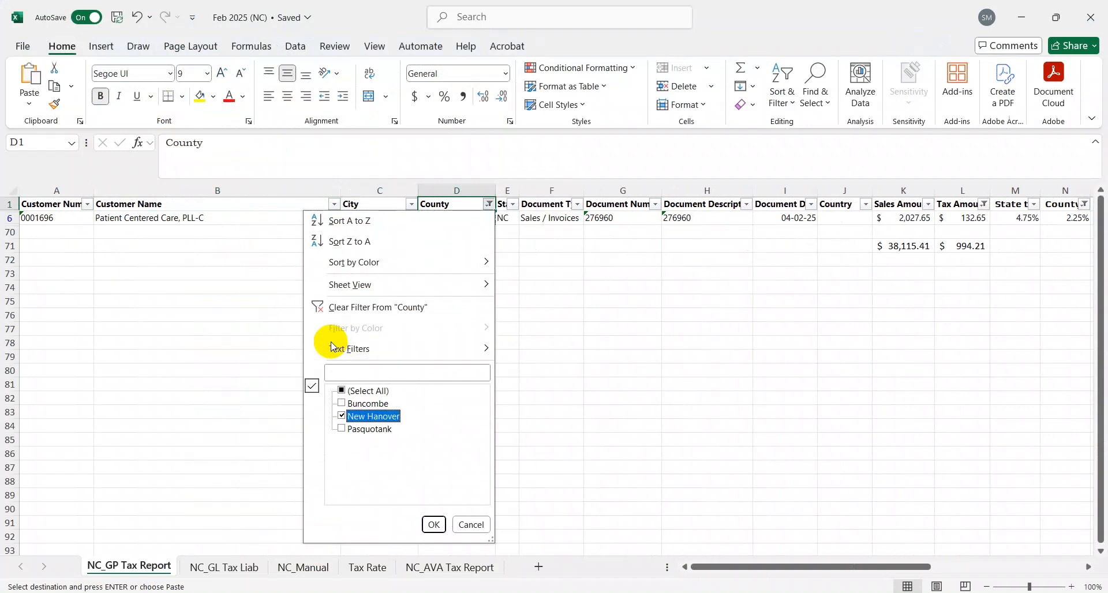
{"action": "key", "text": "Return"}
Copy the Pasquotank county name from the filtered row and find it on the browser's E-536 schedule.
{"action": "key", "text": "Right"}
{"action": "key", "text": "Down"}
{"action": "key", "text": "Left"}
{"action": "key", "text": "ctrl+c"}
{"action": "key", "text": "alt+Tab"}
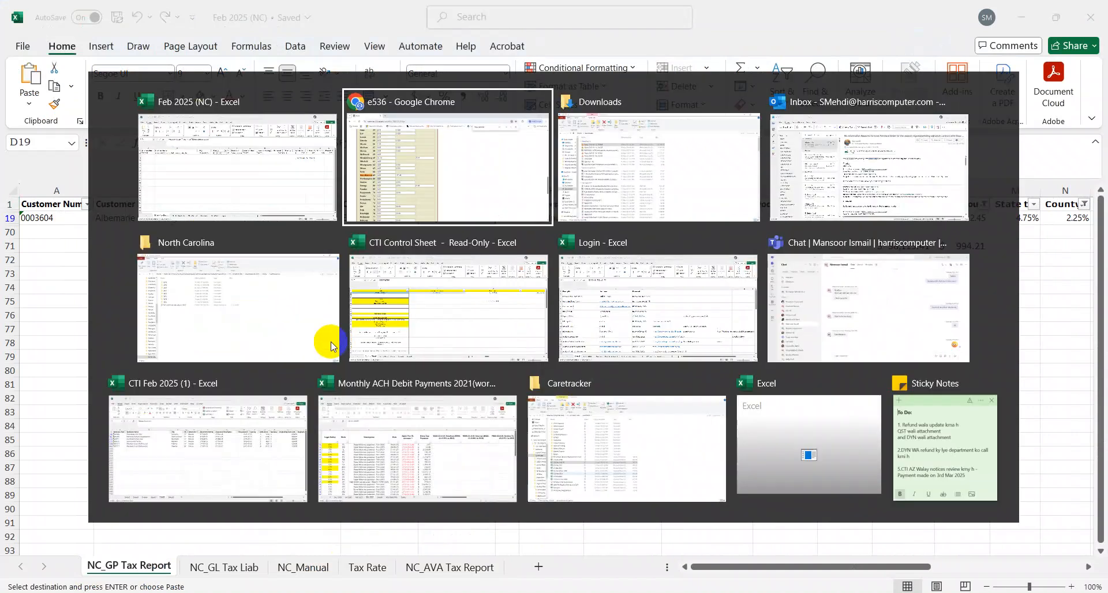
{"action": "key", "text": "ctrl+f"}
{"action": "key", "text": "ctrl+v"}
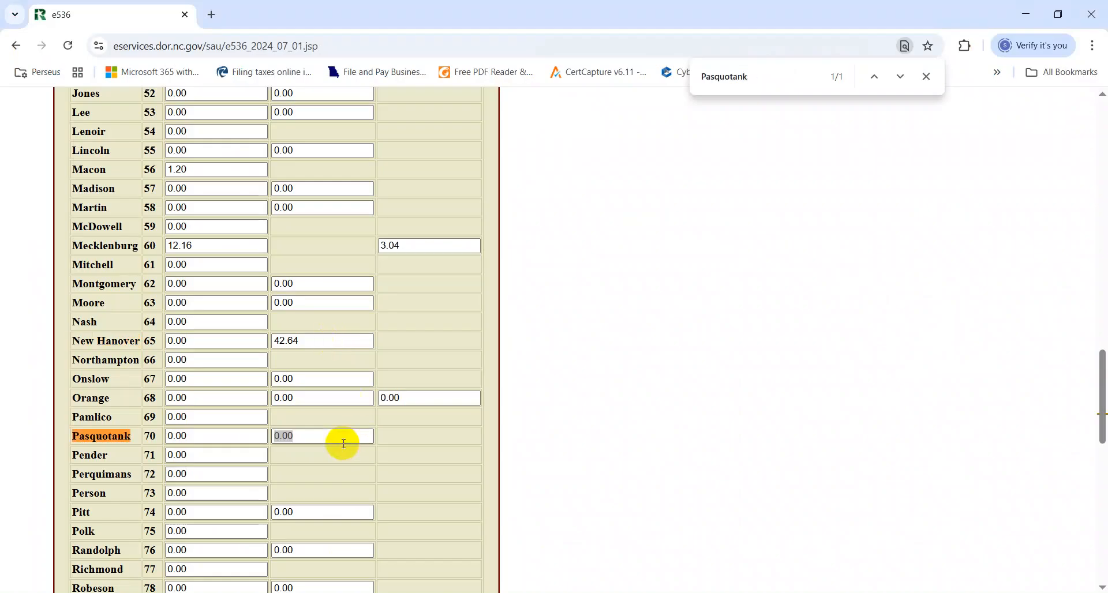
Look up Pasquotank's County Tax amount in the Excel report and enter 0.79 as its County 2.25% tax on the browser's E-536 schedule.
{"action": "key", "text": "alt+Tab"}
{"action": "key", "text": "Right"}
{"action": "key", "text": "Right"}
{"action": "key", "text": "Right"}
{"action": "key", "text": "Right"}
{"action": "key", "text": "Right"}
{"action": "key", "text": "Right"}
{"action": "key", "text": "Right"}
{"action": "key", "text": "Right"}
{"action": "key", "text": "Right"}
{"action": "key", "text": "Right"}
{"action": "key", "text": "Right"}
{"action": "key", "text": "Right"}
{"action": "key", "text": "Right"}
{"action": "key", "text": "Right"}
{"action": "key", "text": "Right"}
{"action": "key", "text": "alt+Tab"}
{"action": "type", "text": "0."}
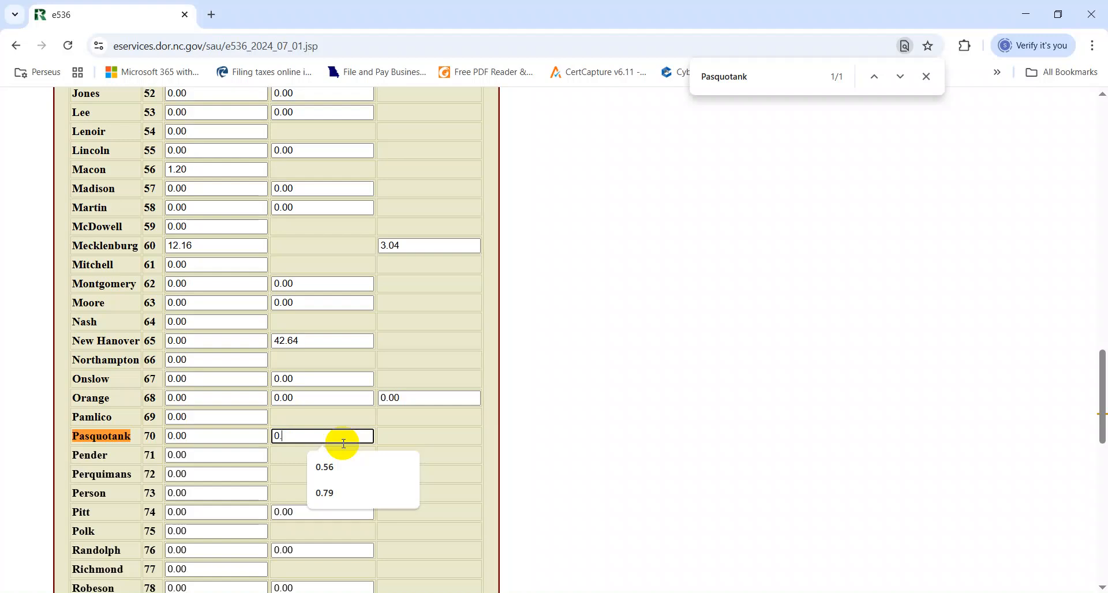
{"action": "type", "text": "79"}
{"action": "key", "text": "Tab"}
Switch to the Excel report and filter its County column back to New Hanover only.
{"action": "key", "text": "alt+Tab"}
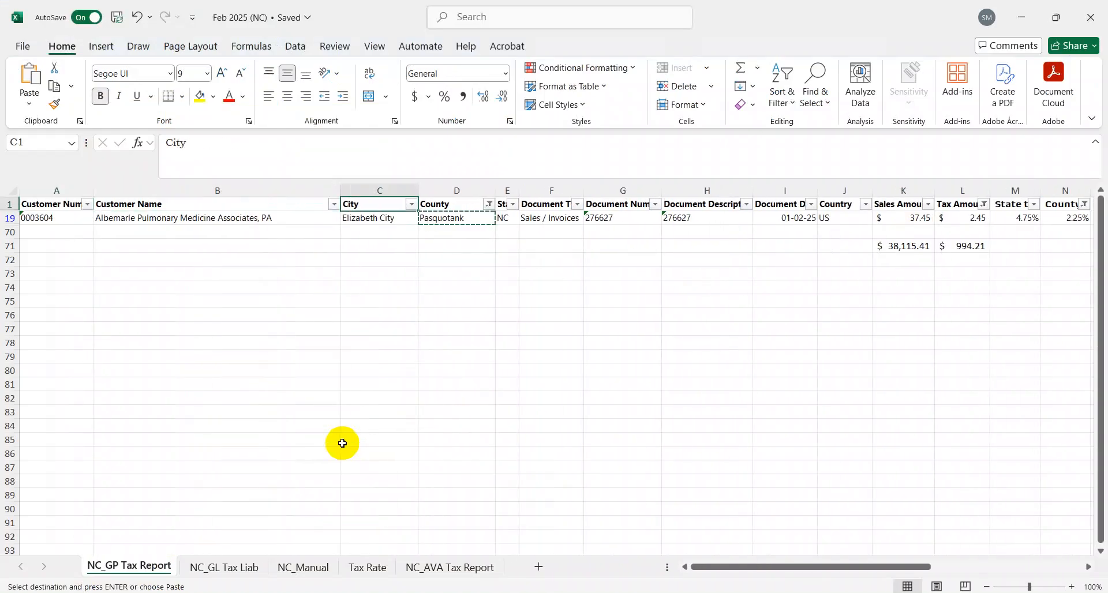
{"action": "key", "text": "Right"}
{"action": "key", "text": "alt+Down"}
{"action": "key", "text": "Down"}
{"action": "key", "text": "Down"}
{"action": "key", "text": "Down"}
{"action": "key", "text": "Down"}
{"action": "key", "text": "Down"}
{"action": "key", "text": "Down"}
{"action": "key", "text": "Down"}
{"action": "key", "text": "Down"}
{"action": "key", "text": "Down"}
{"action": "key", "text": "Down"}
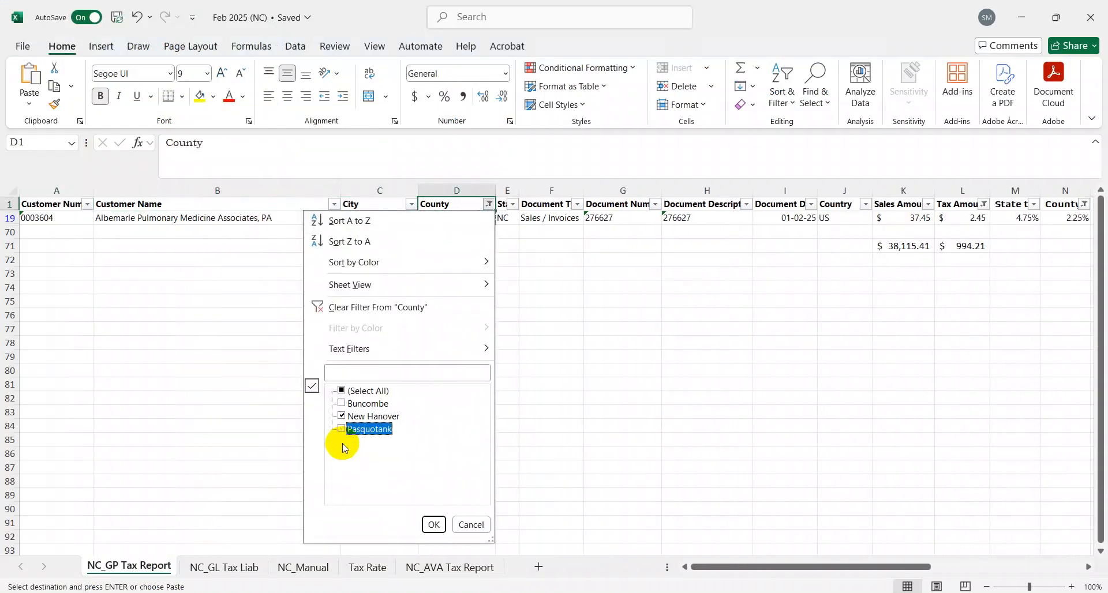
{"action": "key", "text": "Return"}
Check the New Hanover row's tax amounts in Excel against the browser's E-536 schedule.
{"action": "key", "text": "Right"}
{"action": "key", "text": "Right"}
{"action": "key", "text": "Right"}
{"action": "key", "text": "Right"}
{"action": "key", "text": "Right"}
{"action": "key", "text": "Right"}
{"action": "key", "text": "Right"}
{"action": "key", "text": "Right"}
{"action": "key", "text": "Right"}
{"action": "key", "text": "Right"}
{"action": "key", "text": "Right"}
{"action": "key", "text": "Right"}
{"action": "key", "text": "Right"}
{"action": "key", "text": "Right"}
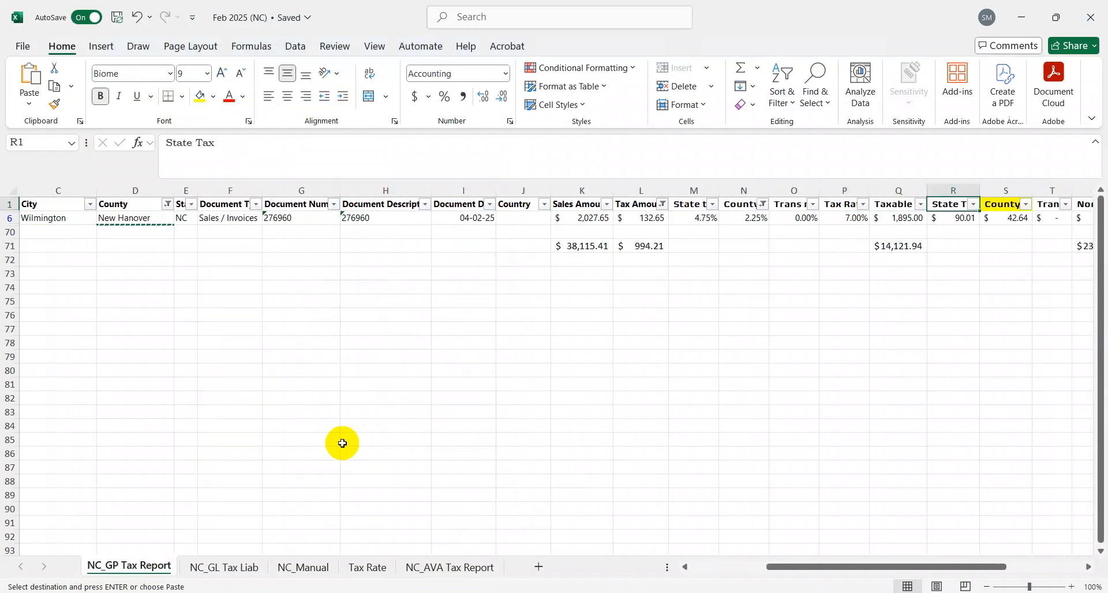
{"action": "key", "text": "alt+Tab"}
{"action": "key", "text": "alt+Tab"}
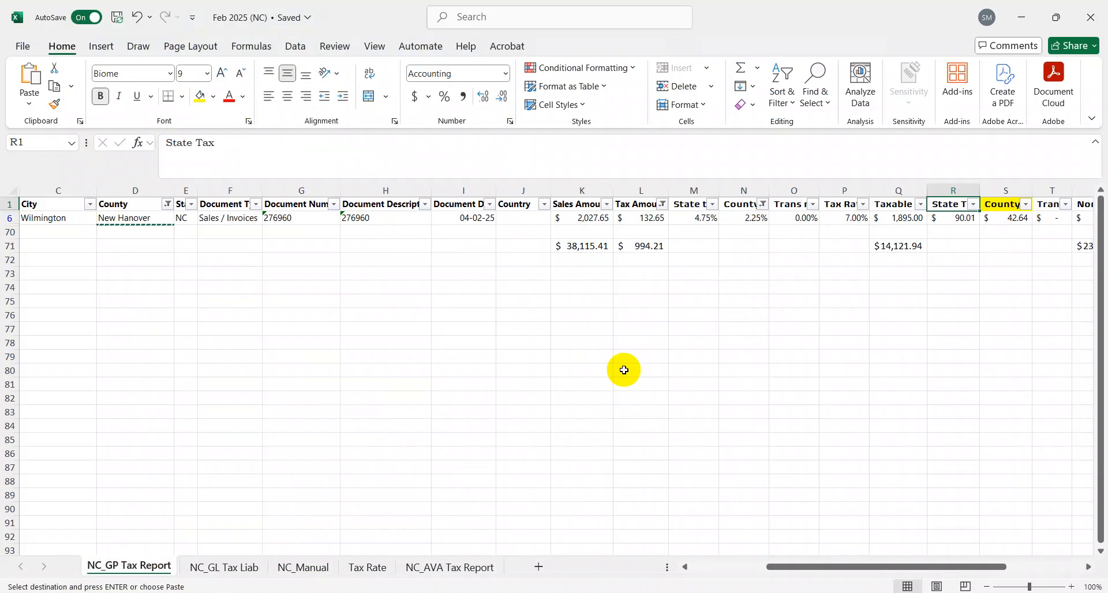
Clear all filters from the Excel tax report.
{"action": "key", "text": "ctrl+a"}
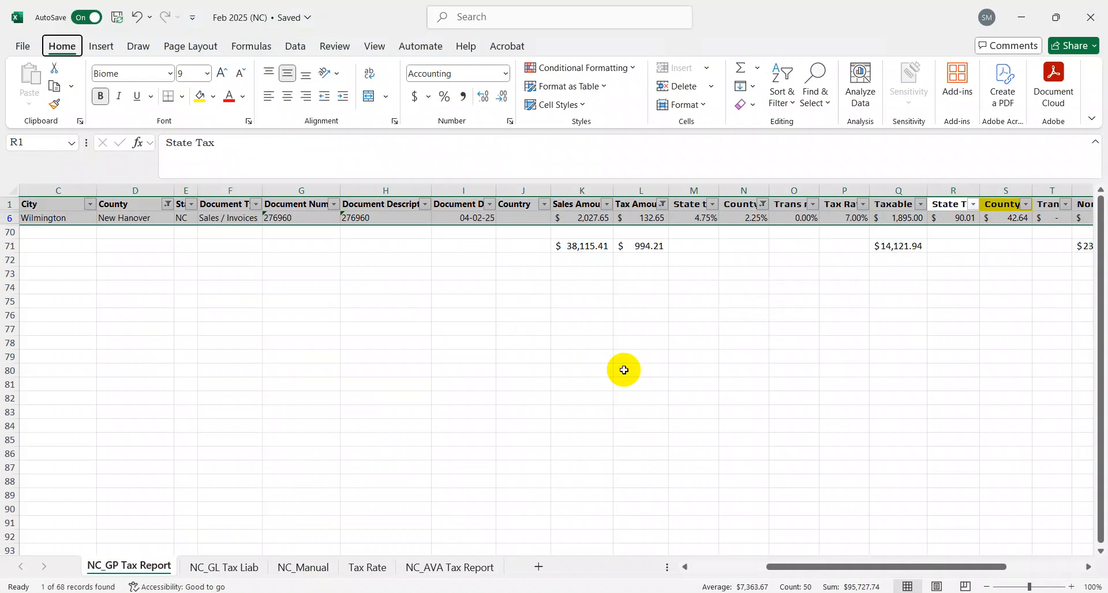
{"action": "key", "text": "alt+h"}
{"action": "key", "text": "s"}
{"action": "key", "text": "c"}
Filter the report's transit rate column to show only the 0.50% rows.
{"action": "key", "text": "Left"}
{"action": "key", "text": "Left"}
{"action": "key", "text": "Left"}
{"action": "key", "text": "alt+Down"}
{"action": "key", "text": "Down"}
{"action": "key", "text": "Down"}
{"action": "key", "text": "Down"}
{"action": "key", "text": "Down"}
{"action": "key", "text": "Down"}
{"action": "key", "text": "Down"}
{"action": "key", "text": "Down"}
{"action": "key", "text": "Down"}
{"action": "key", "text": "space"}
{"action": "key", "text": "Return"}
Filter the report's Tax Amount column to exclude the zero amounts.
{"action": "key", "text": "Left"}
{"action": "key", "text": "Left"}
{"action": "key", "text": "Left"}
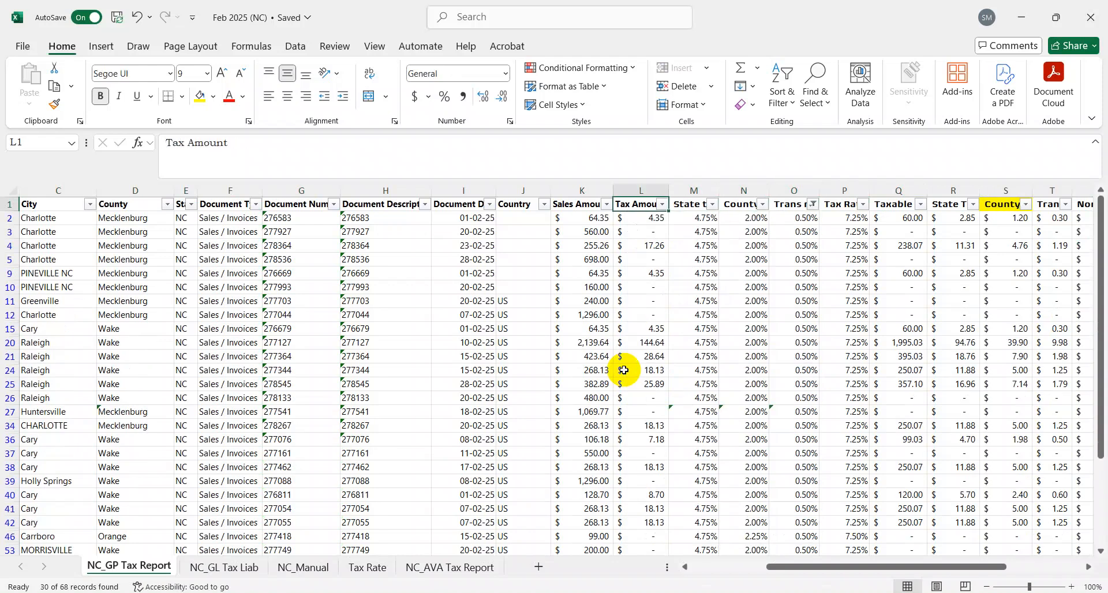
{"action": "key", "text": "alt+Down"}
{"action": "key", "text": "Down"}
{"action": "key", "text": "Down"}
{"action": "key", "text": "Down"}
{"action": "key", "text": "Down"}
{"action": "key", "text": "Down"}
{"action": "key", "text": "Down"}
{"action": "key", "text": "Down"}
{"action": "key", "text": "Down"}
{"action": "key", "text": "space"}
{"action": "key", "text": "Return"}
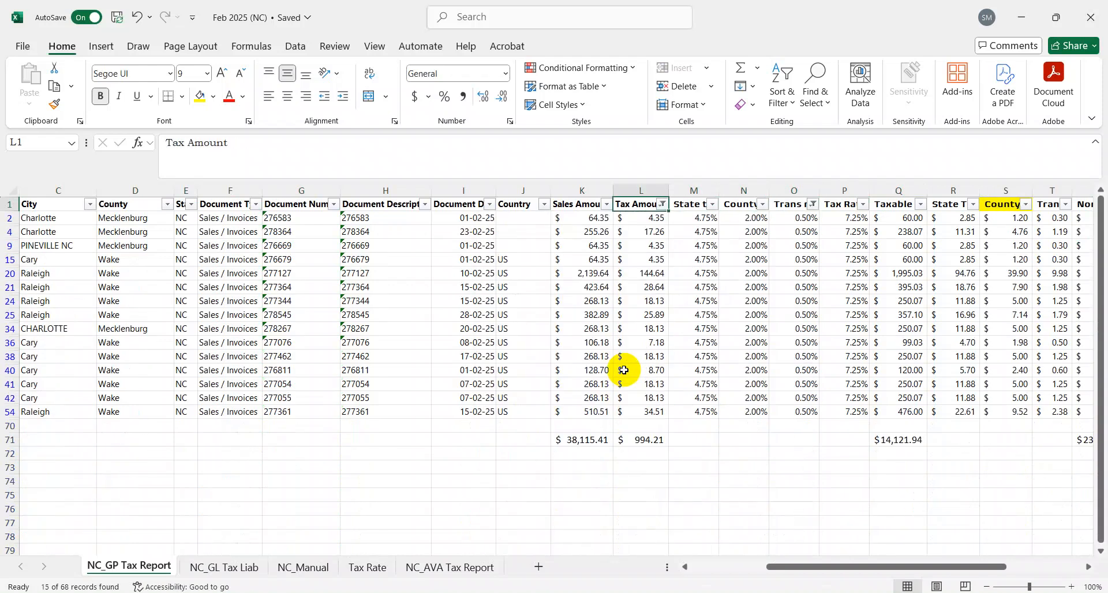
Check which counties the County column's filter list contains for the transit tax rows, leaving the filter unchanged.
{"action": "key", "text": "Left"}
{"action": "key", "text": "Left"}
{"action": "key", "text": "Left"}
{"action": "key", "text": "Left"}
{"action": "key", "text": "Left"}
{"action": "key", "text": "Left"}
{"action": "key", "text": "Left"}
{"action": "key", "text": "Left"}
{"action": "key", "text": "Left"}
{"action": "key", "text": "Right"}
{"action": "key", "text": "alt+Down"}
{"action": "key", "text": "Down"}
{"action": "key", "text": "Down"}
{"action": "key", "text": "Down"}
{"action": "key", "text": "Down"}
{"action": "key", "text": "Down"}
{"action": "key", "text": "Down"}
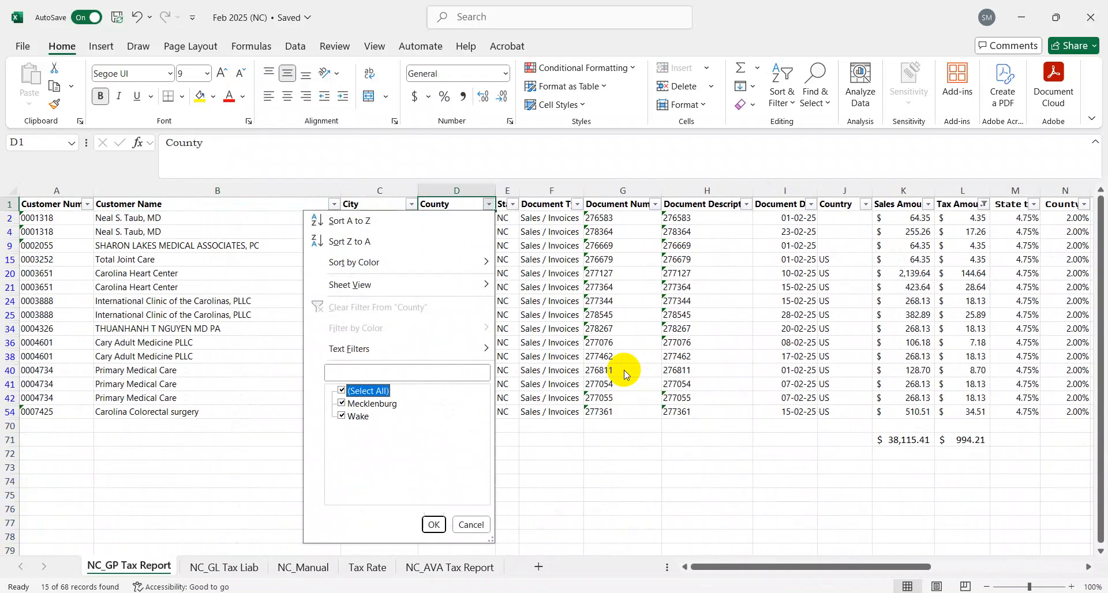
{"action": "key", "text": "Escape"}
Review the last county entries and the totals on the browser's E-536 schedule and close the page search.
{"action": "key", "text": "alt+Tab"}
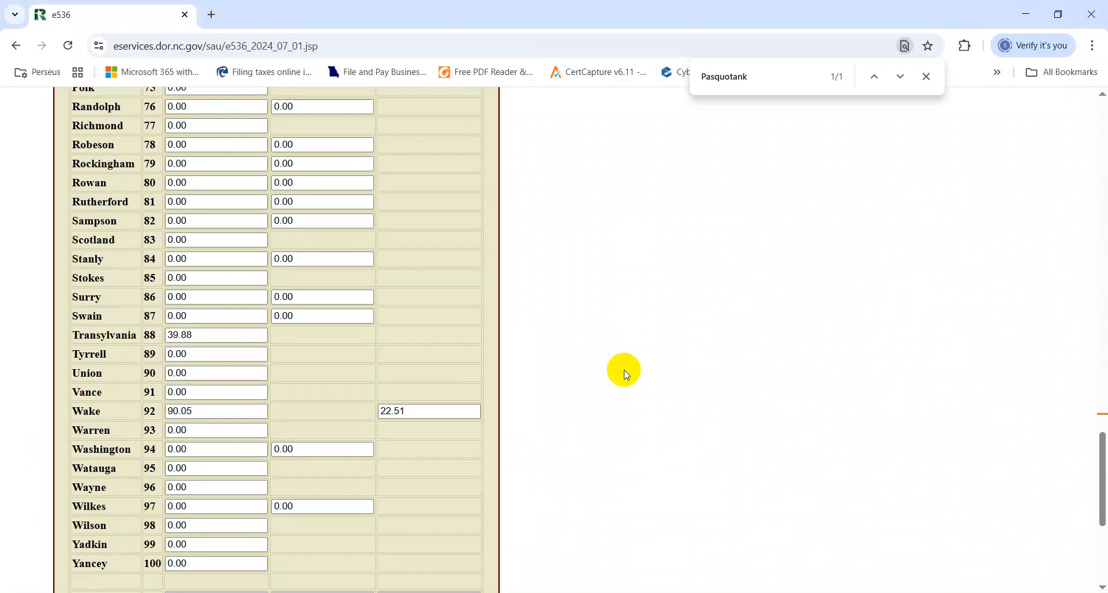
{"action": "scroll", "coordinate": [626, 374], "scroll_direction": "down", "scroll_amount": 5}
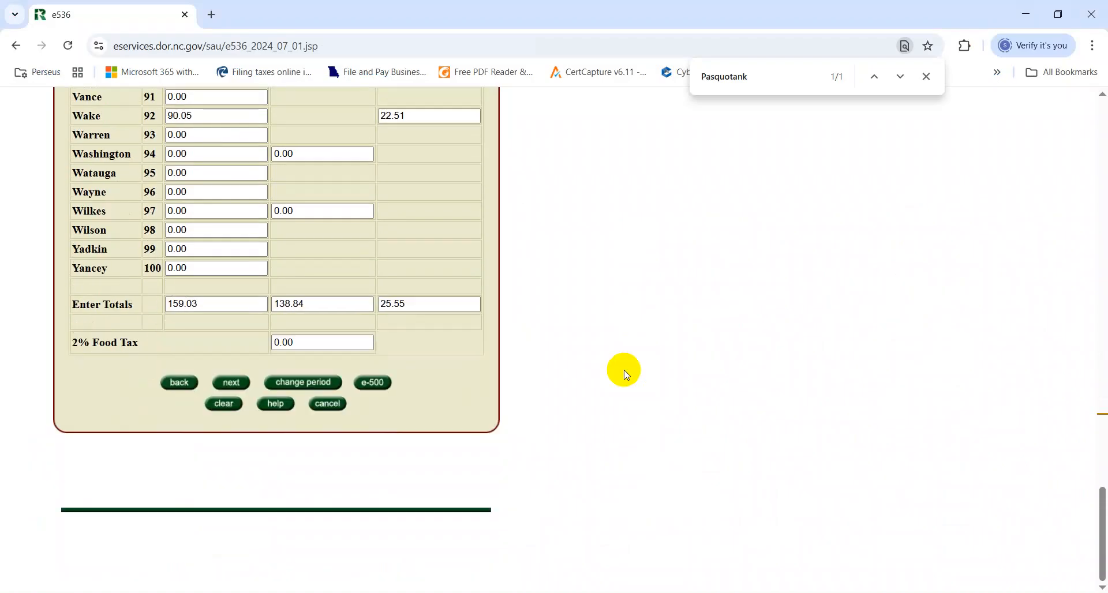
{"action": "left_click", "coordinate": [929, 78]}
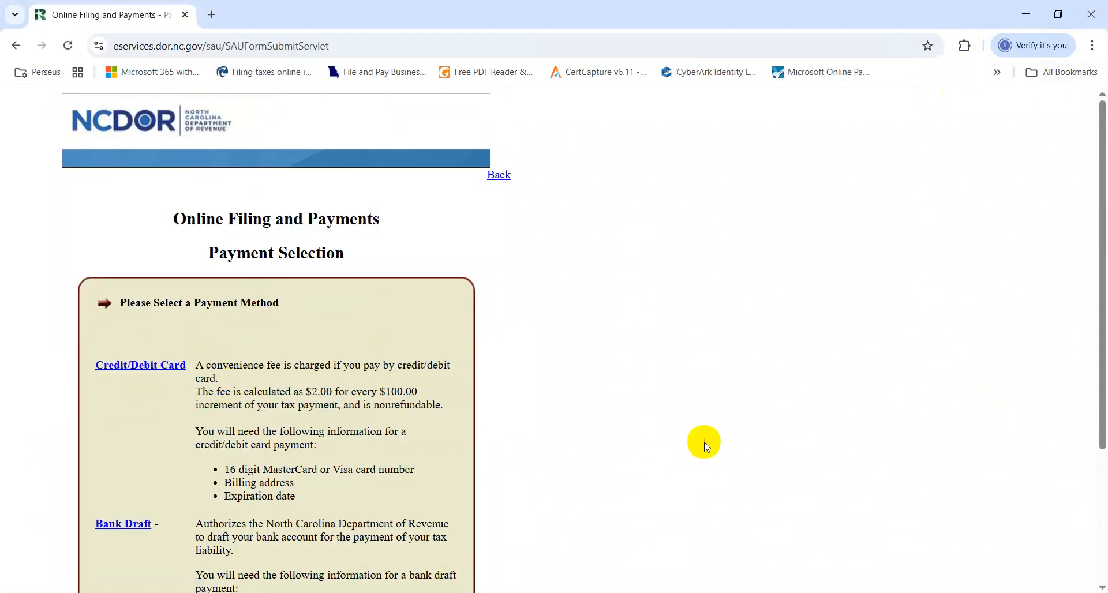
Choose Bank Draft as the payment method and review the bank draft form from its banking fields to the draft date notes.
{"action": "left_click_drag", "start_coordinate": [1101, 378], "coordinate": [1101, 512]}
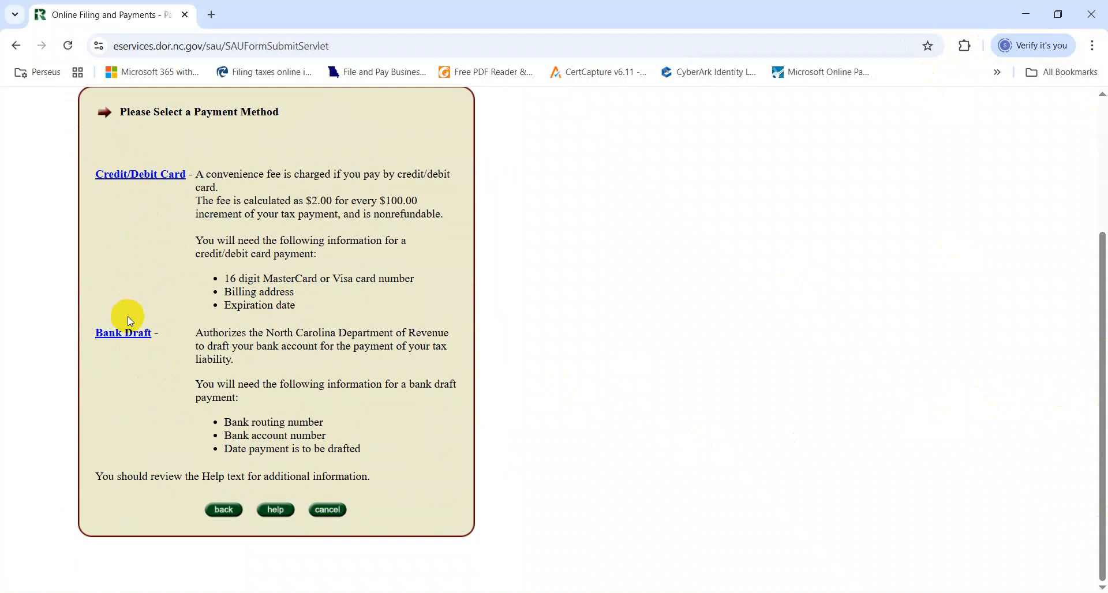
{"action": "left_click", "coordinate": [136, 335]}
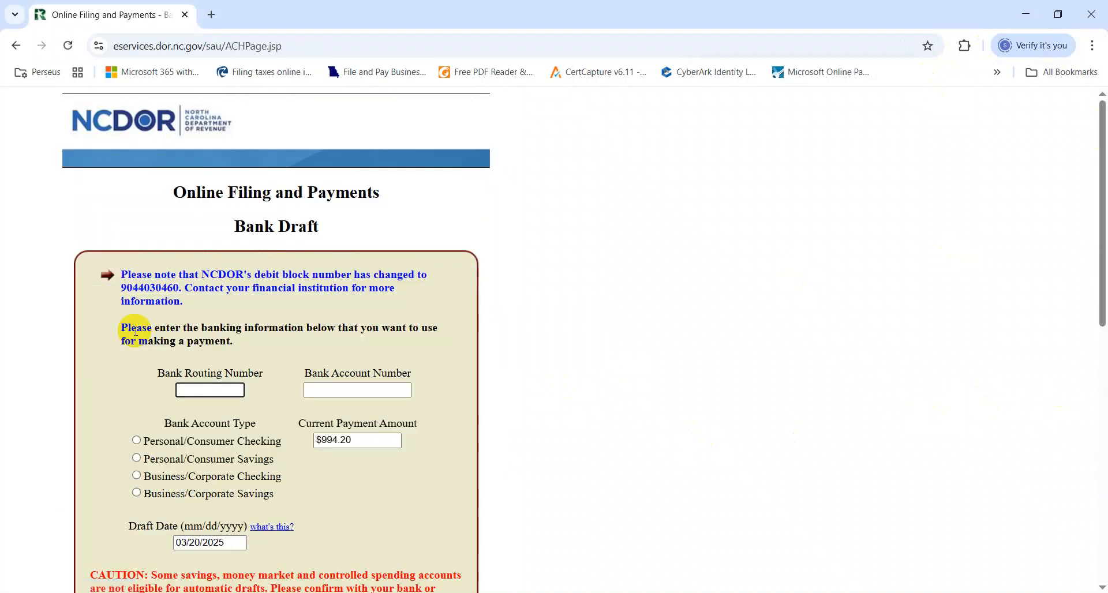
{"action": "left_click_drag", "start_coordinate": [1100, 302], "coordinate": [1099, 391]}
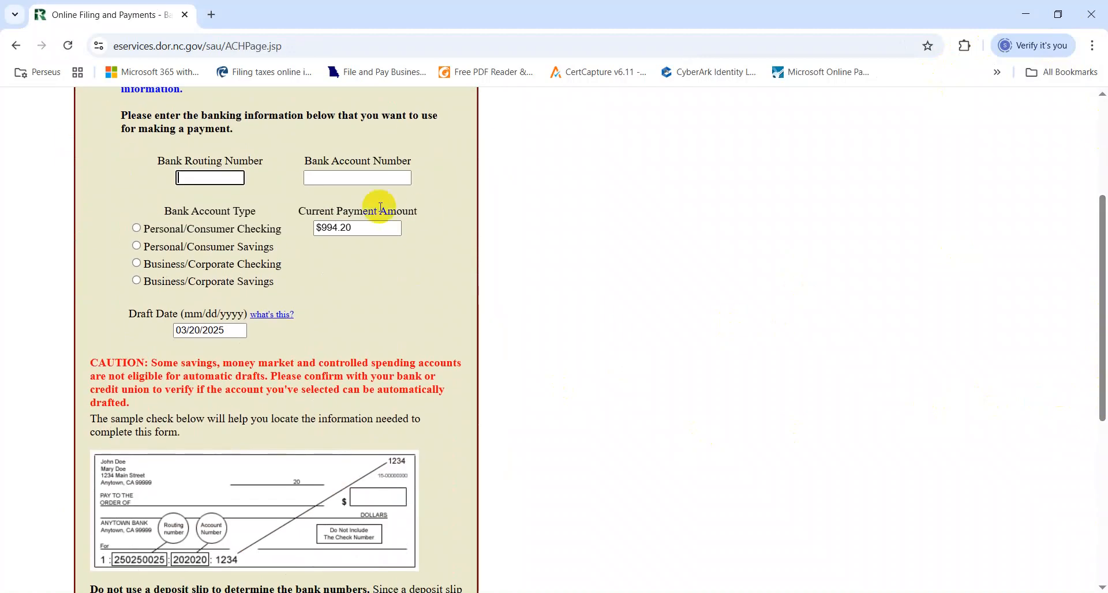
{"action": "left_click_drag", "start_coordinate": [1095, 314], "coordinate": [1091, 504]}
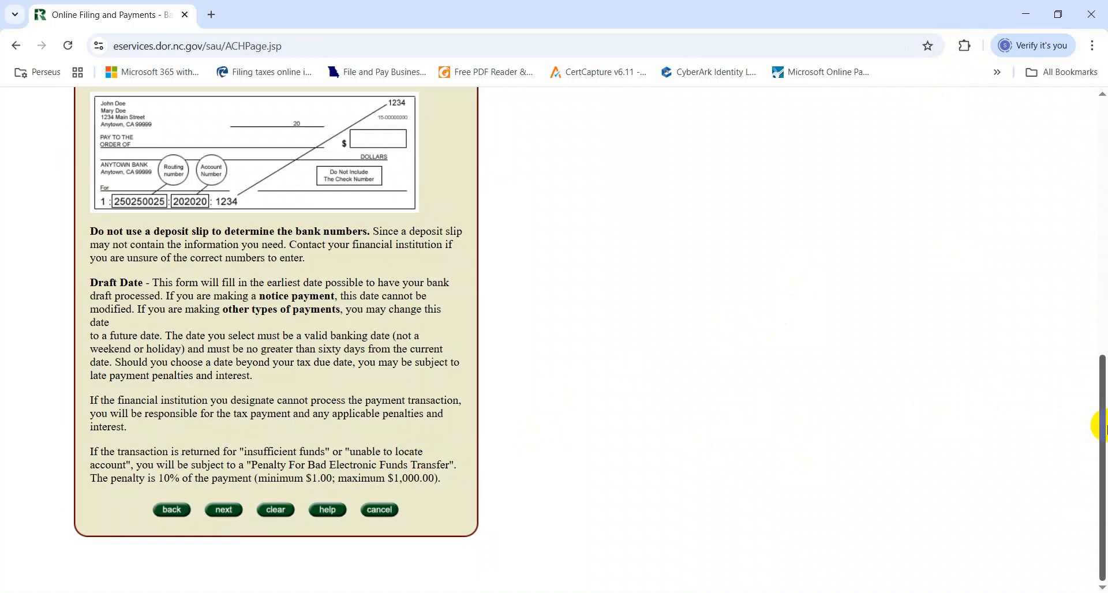
{"action": "left_click_drag", "start_coordinate": [1103, 426], "coordinate": [1078, 168]}
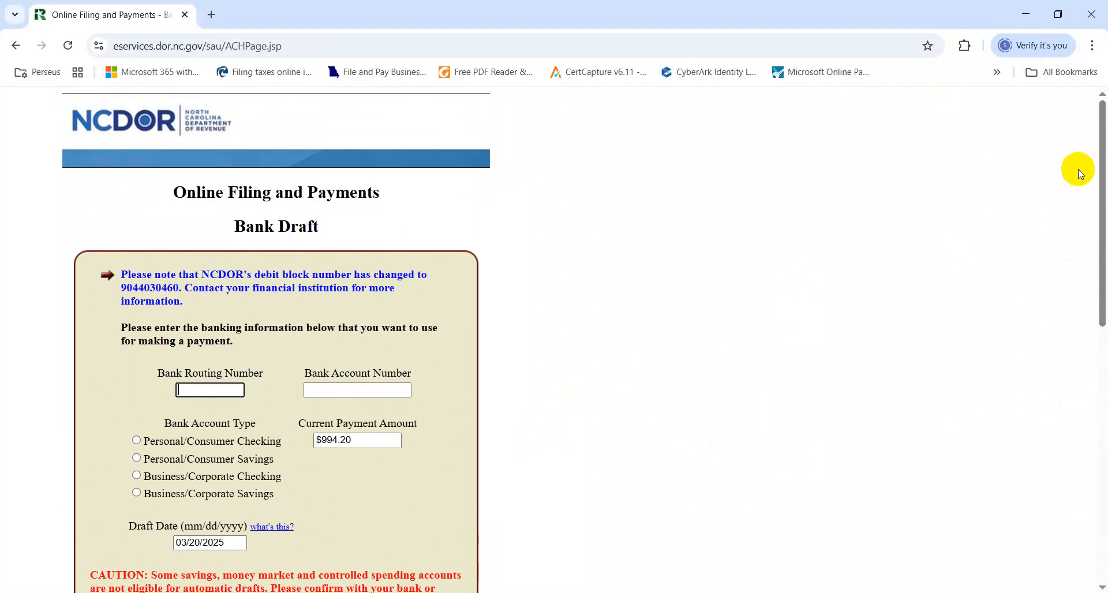